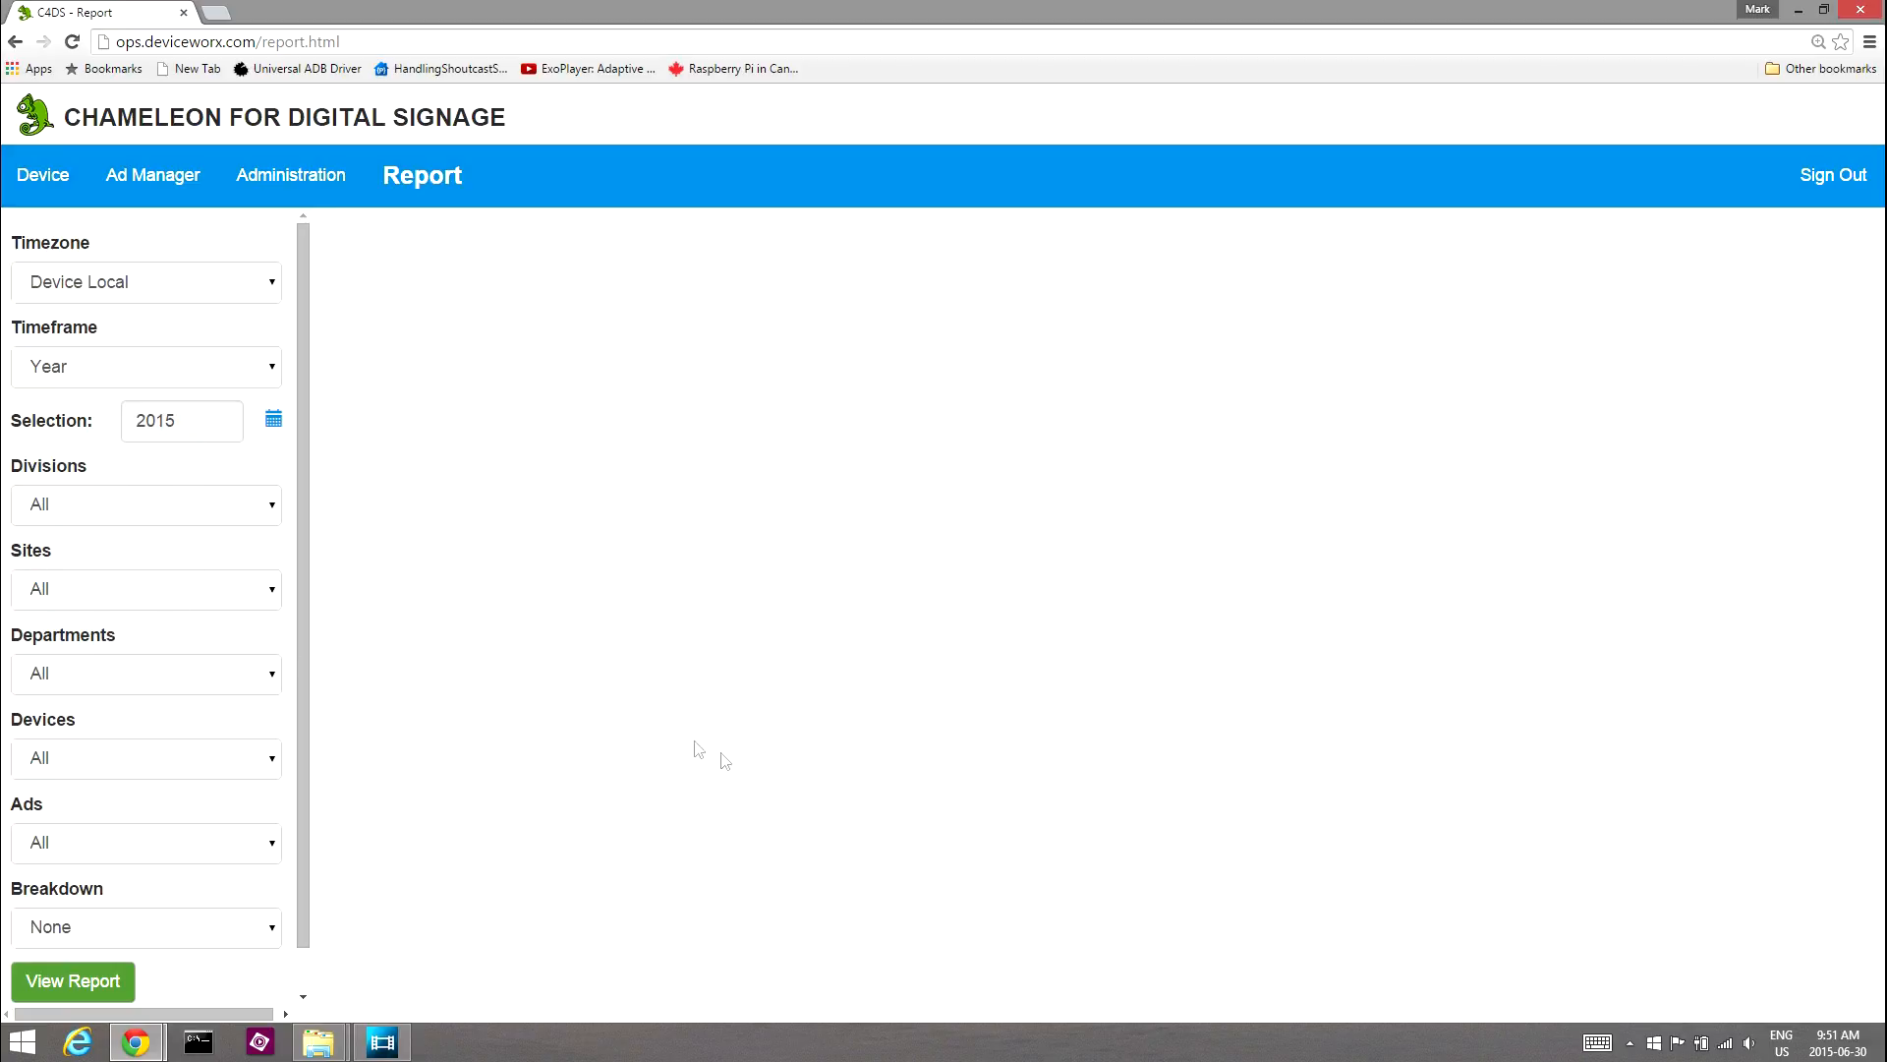
Generate a playback report with a Day timeframe for June 29, 2015
left_click(253, 375)
left_click(169, 442)
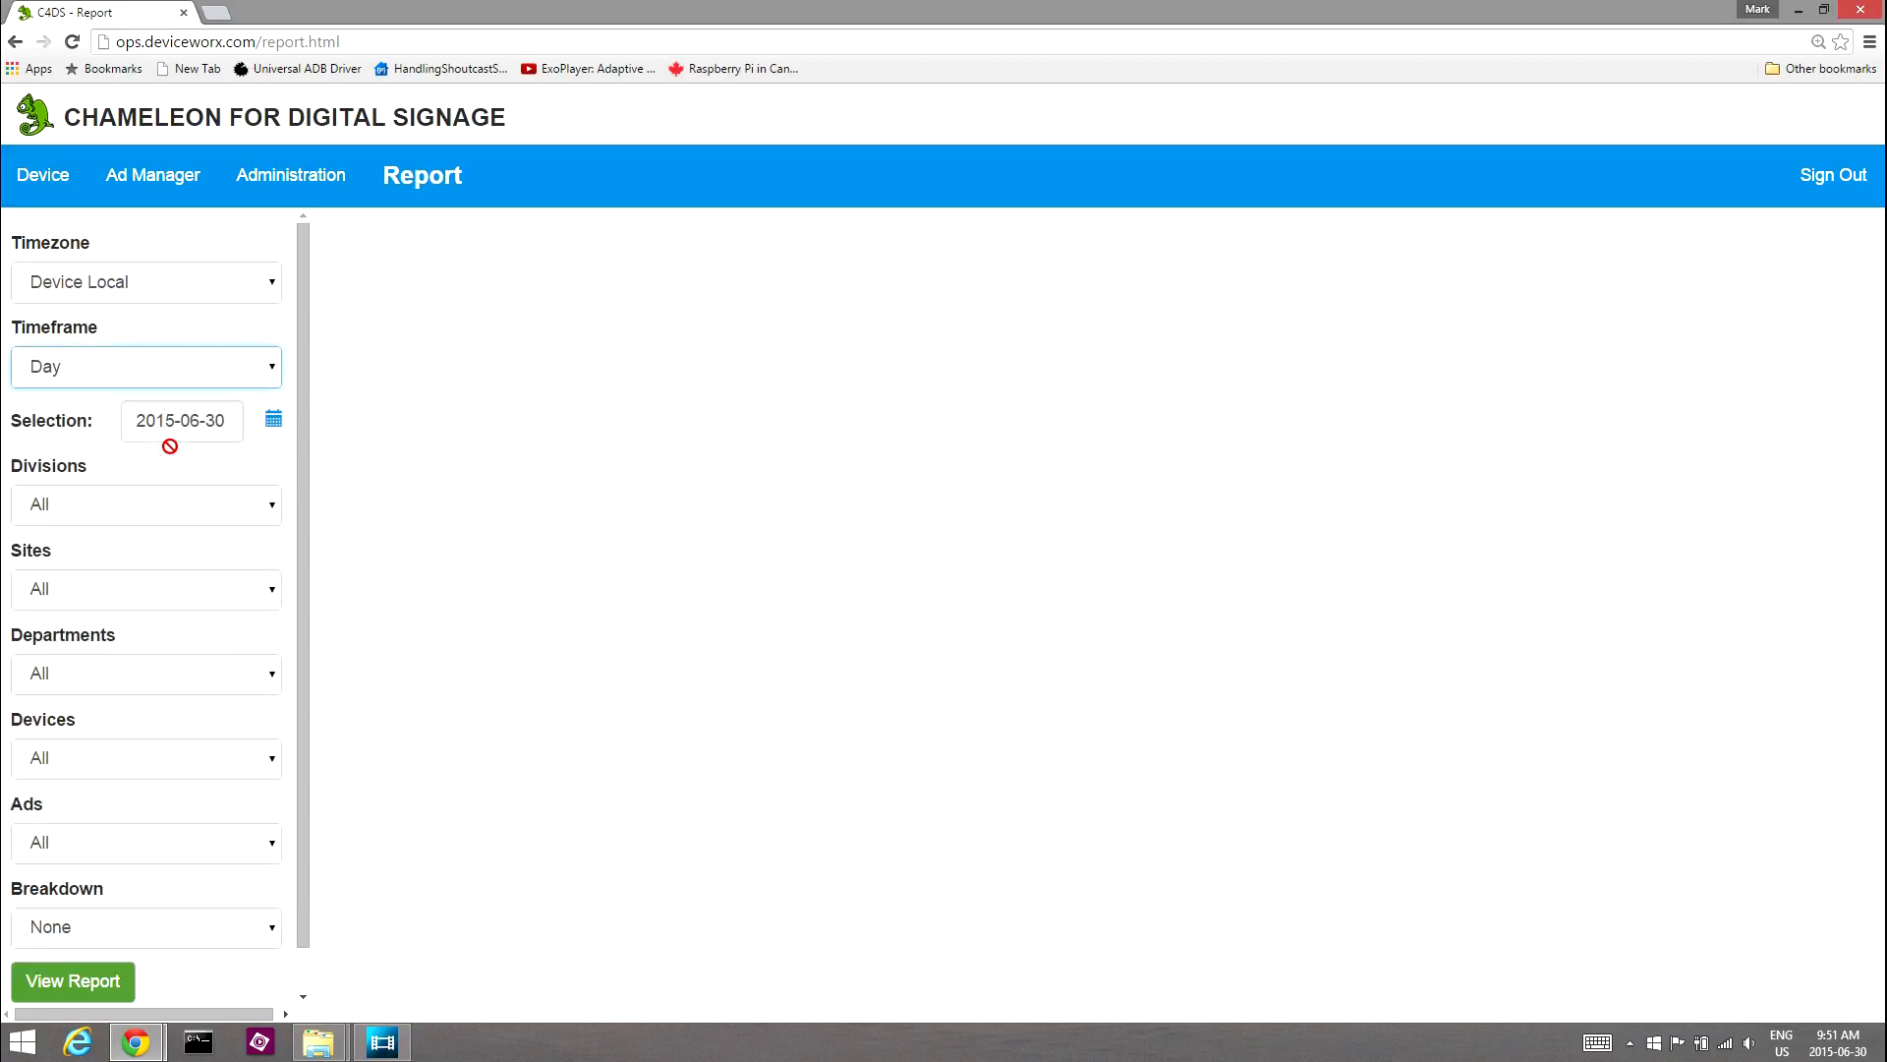
left_click(273, 418)
left_click(337, 685)
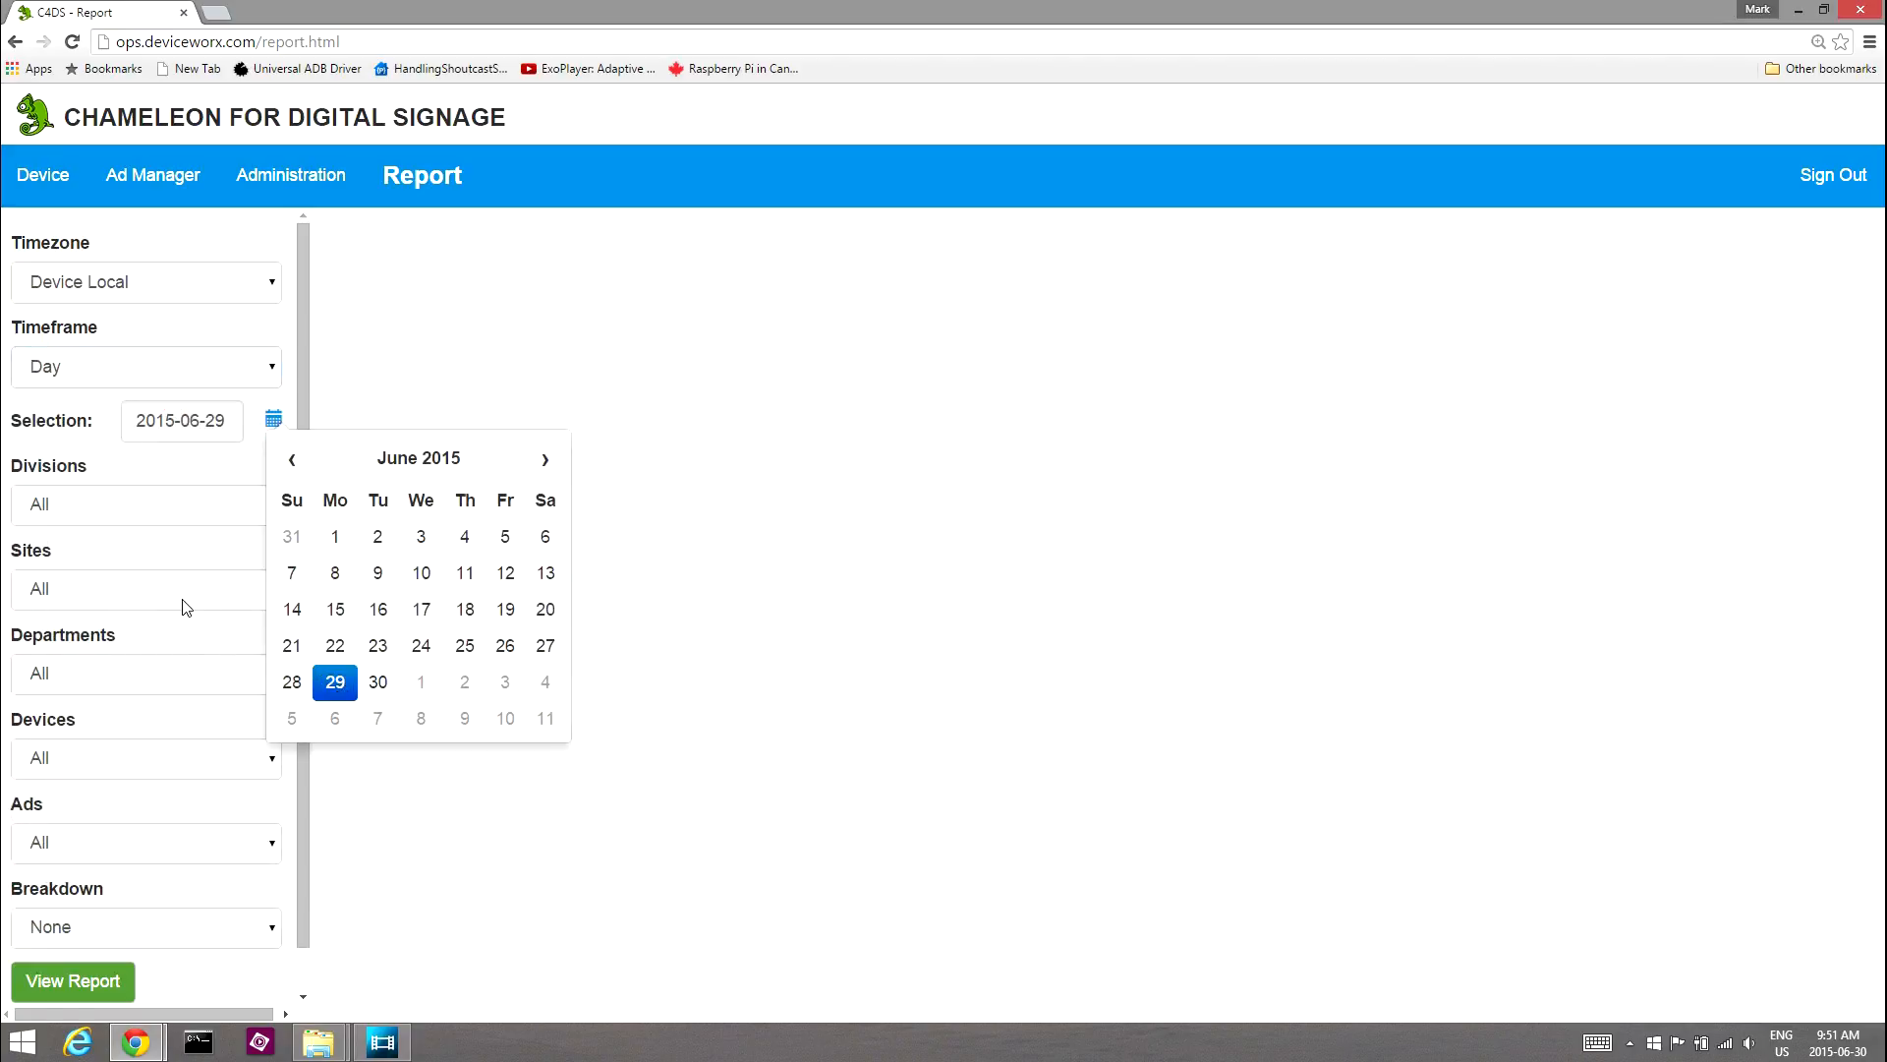
left_click(181, 644)
left_click(77, 985)
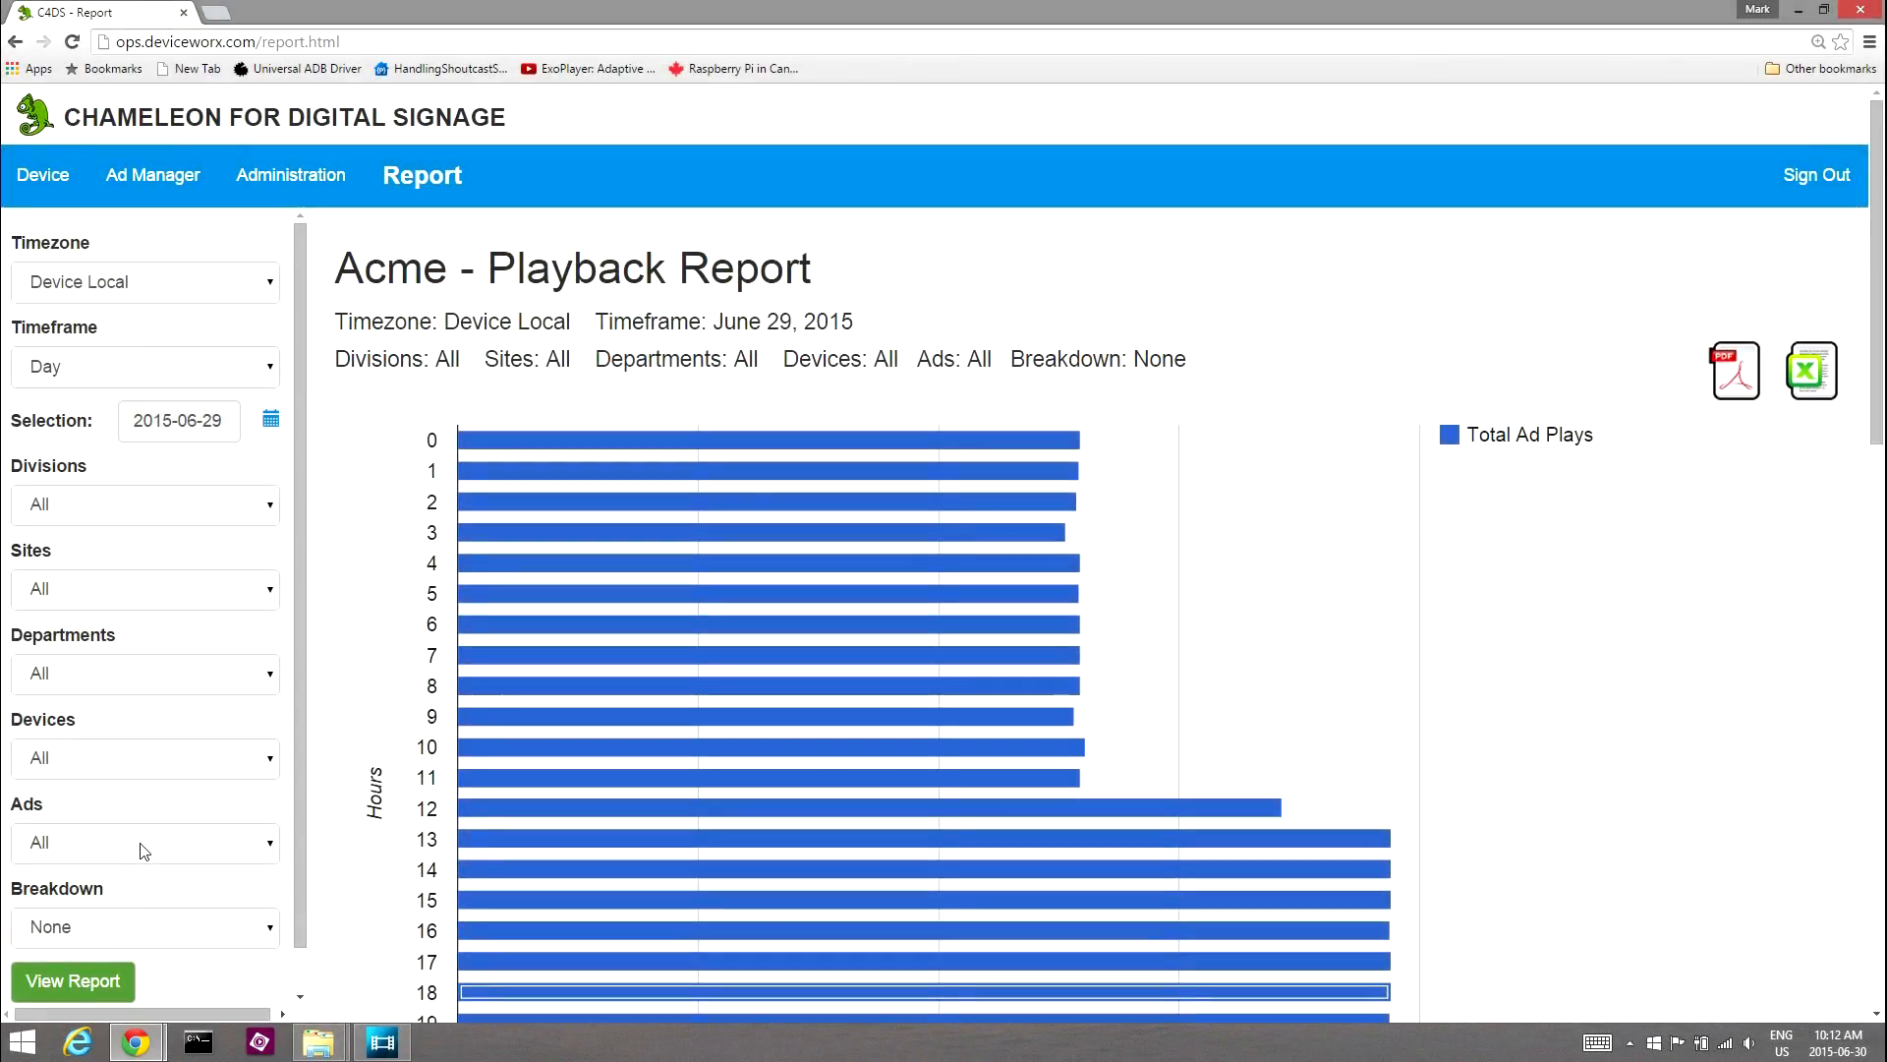
Review the timezone options, keeping Device Local, and set the report timeframe to Month
left_click(173, 287)
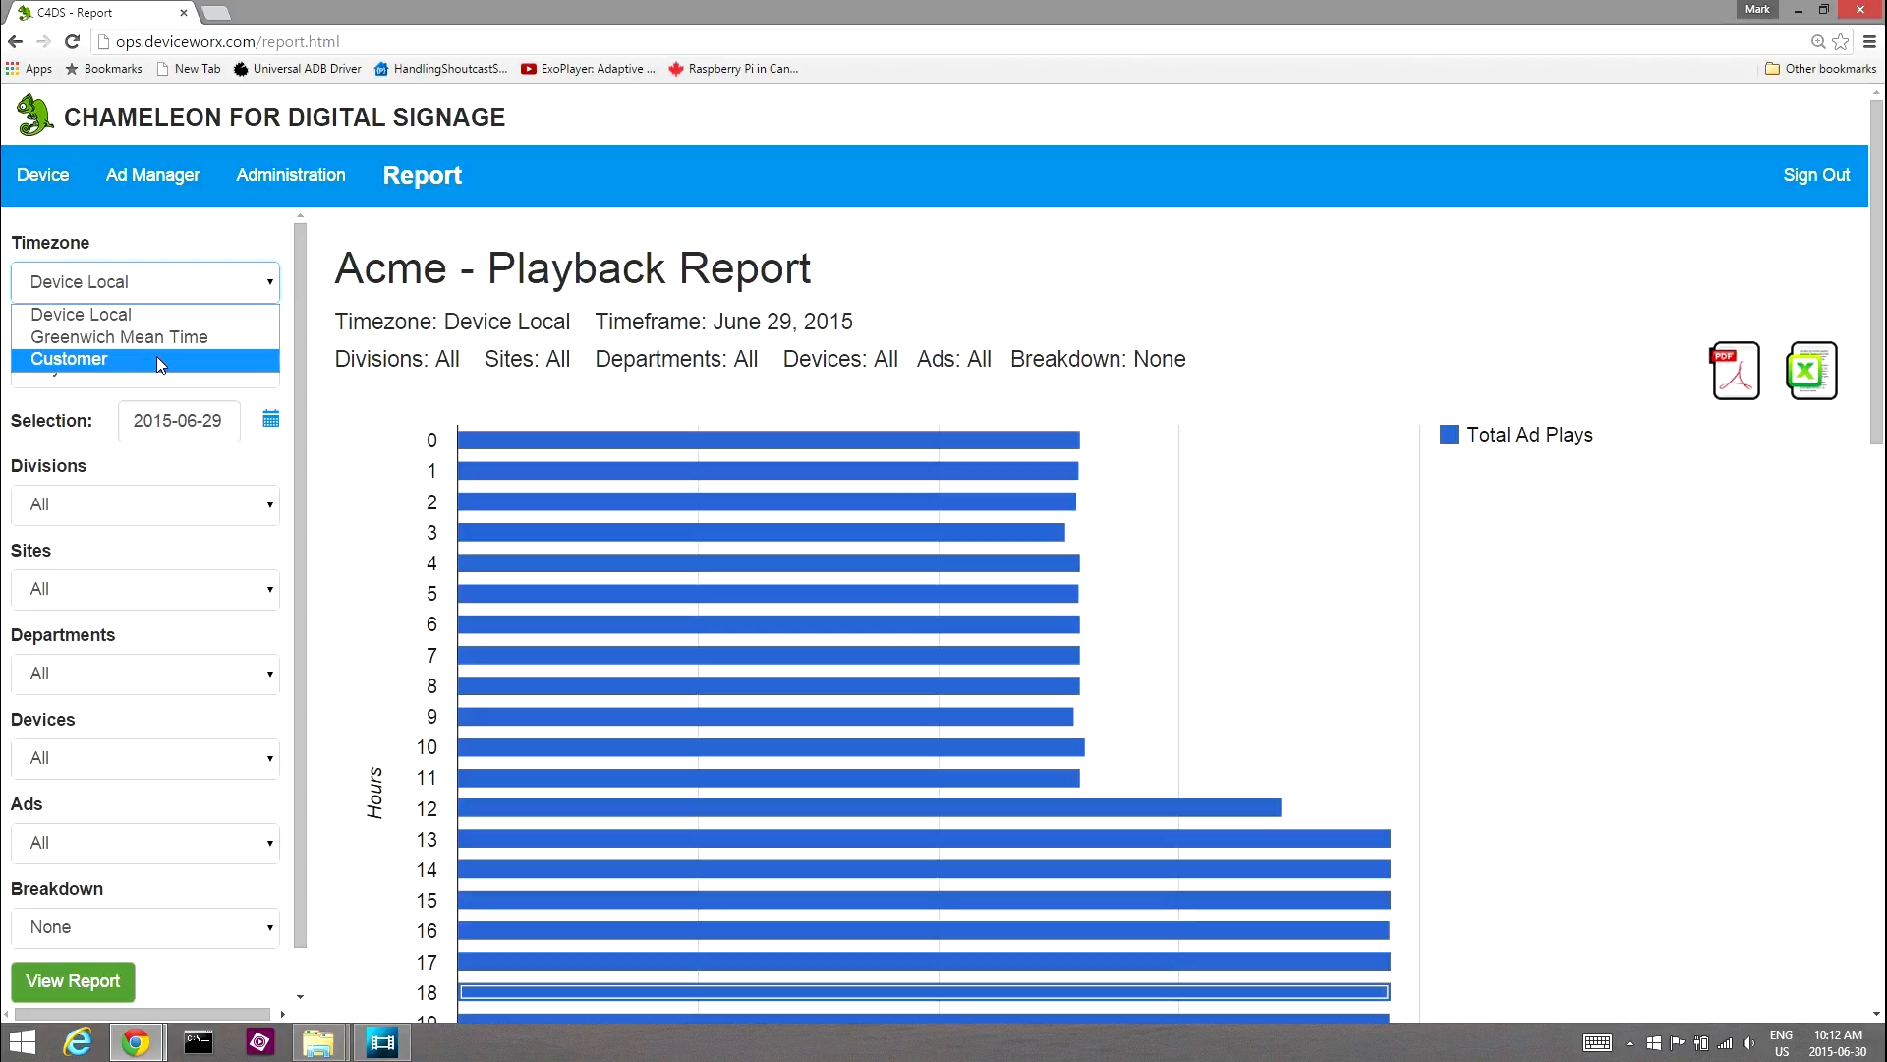
left_click(158, 315)
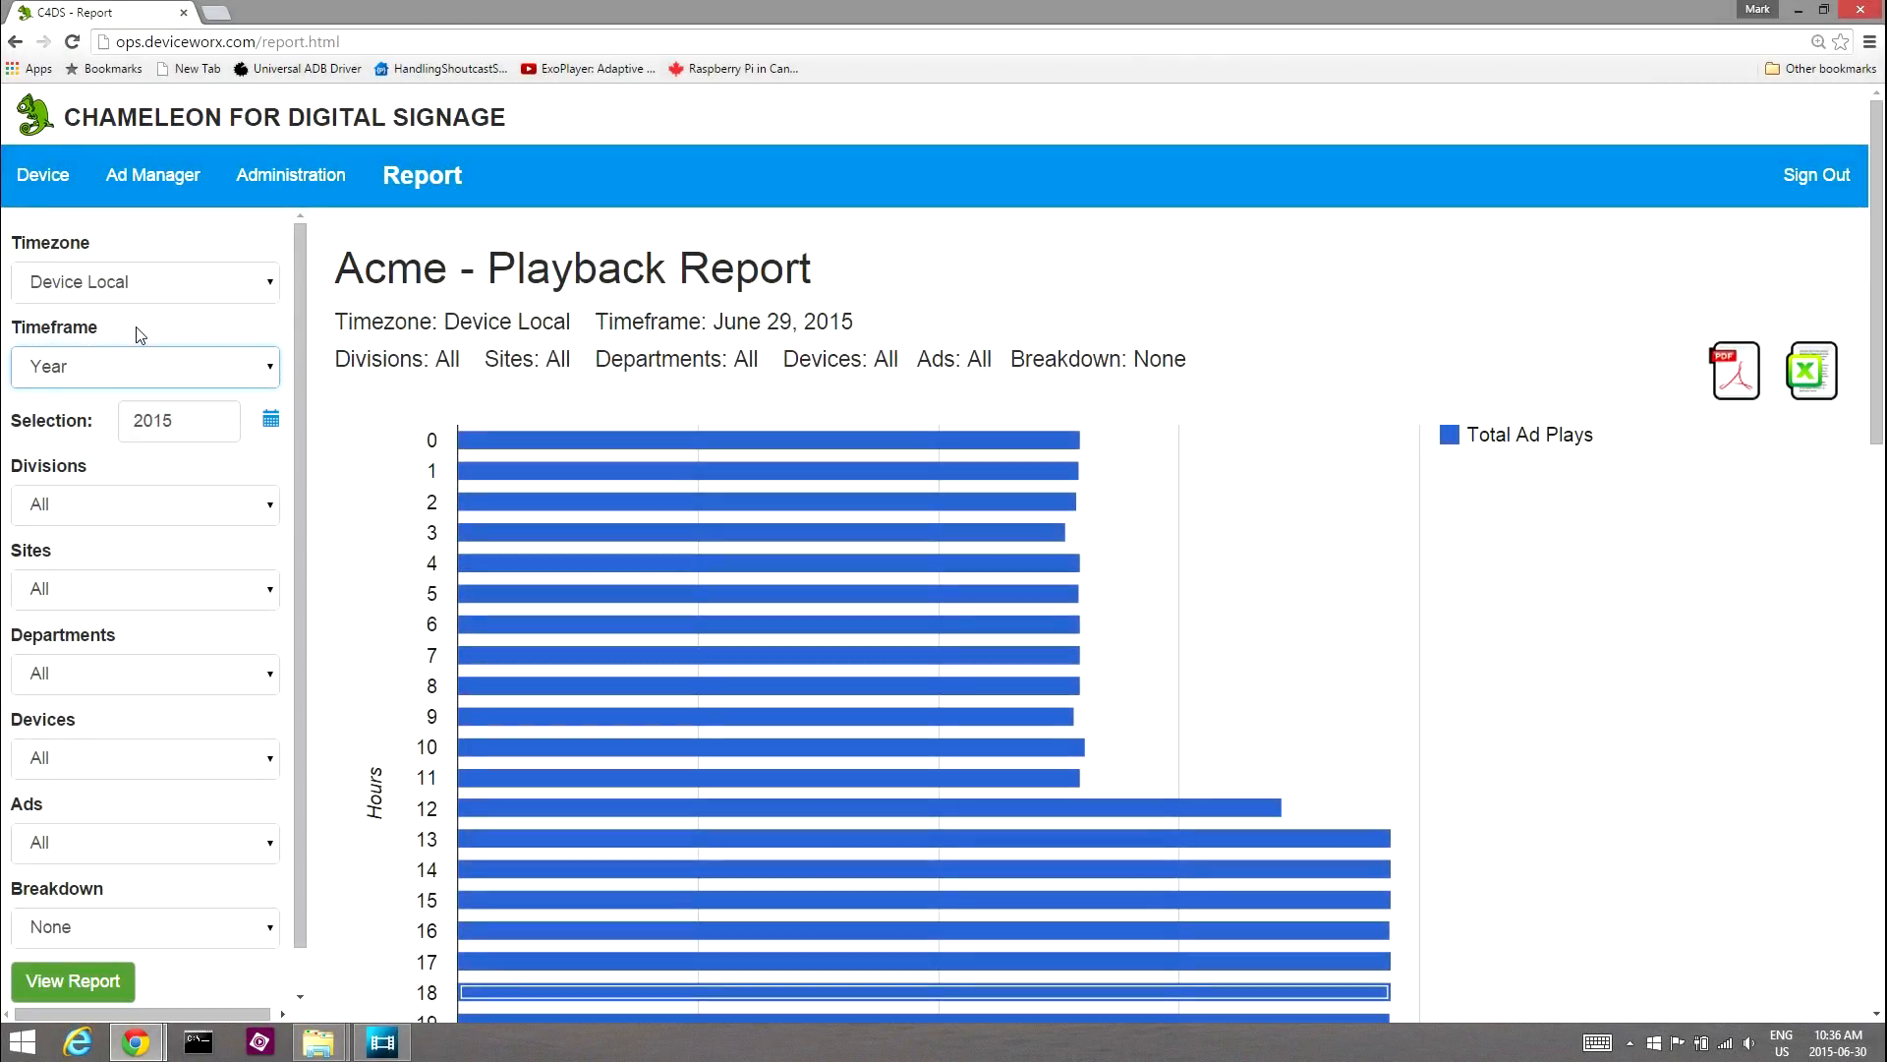
left_click(128, 374)
left_click(118, 395)
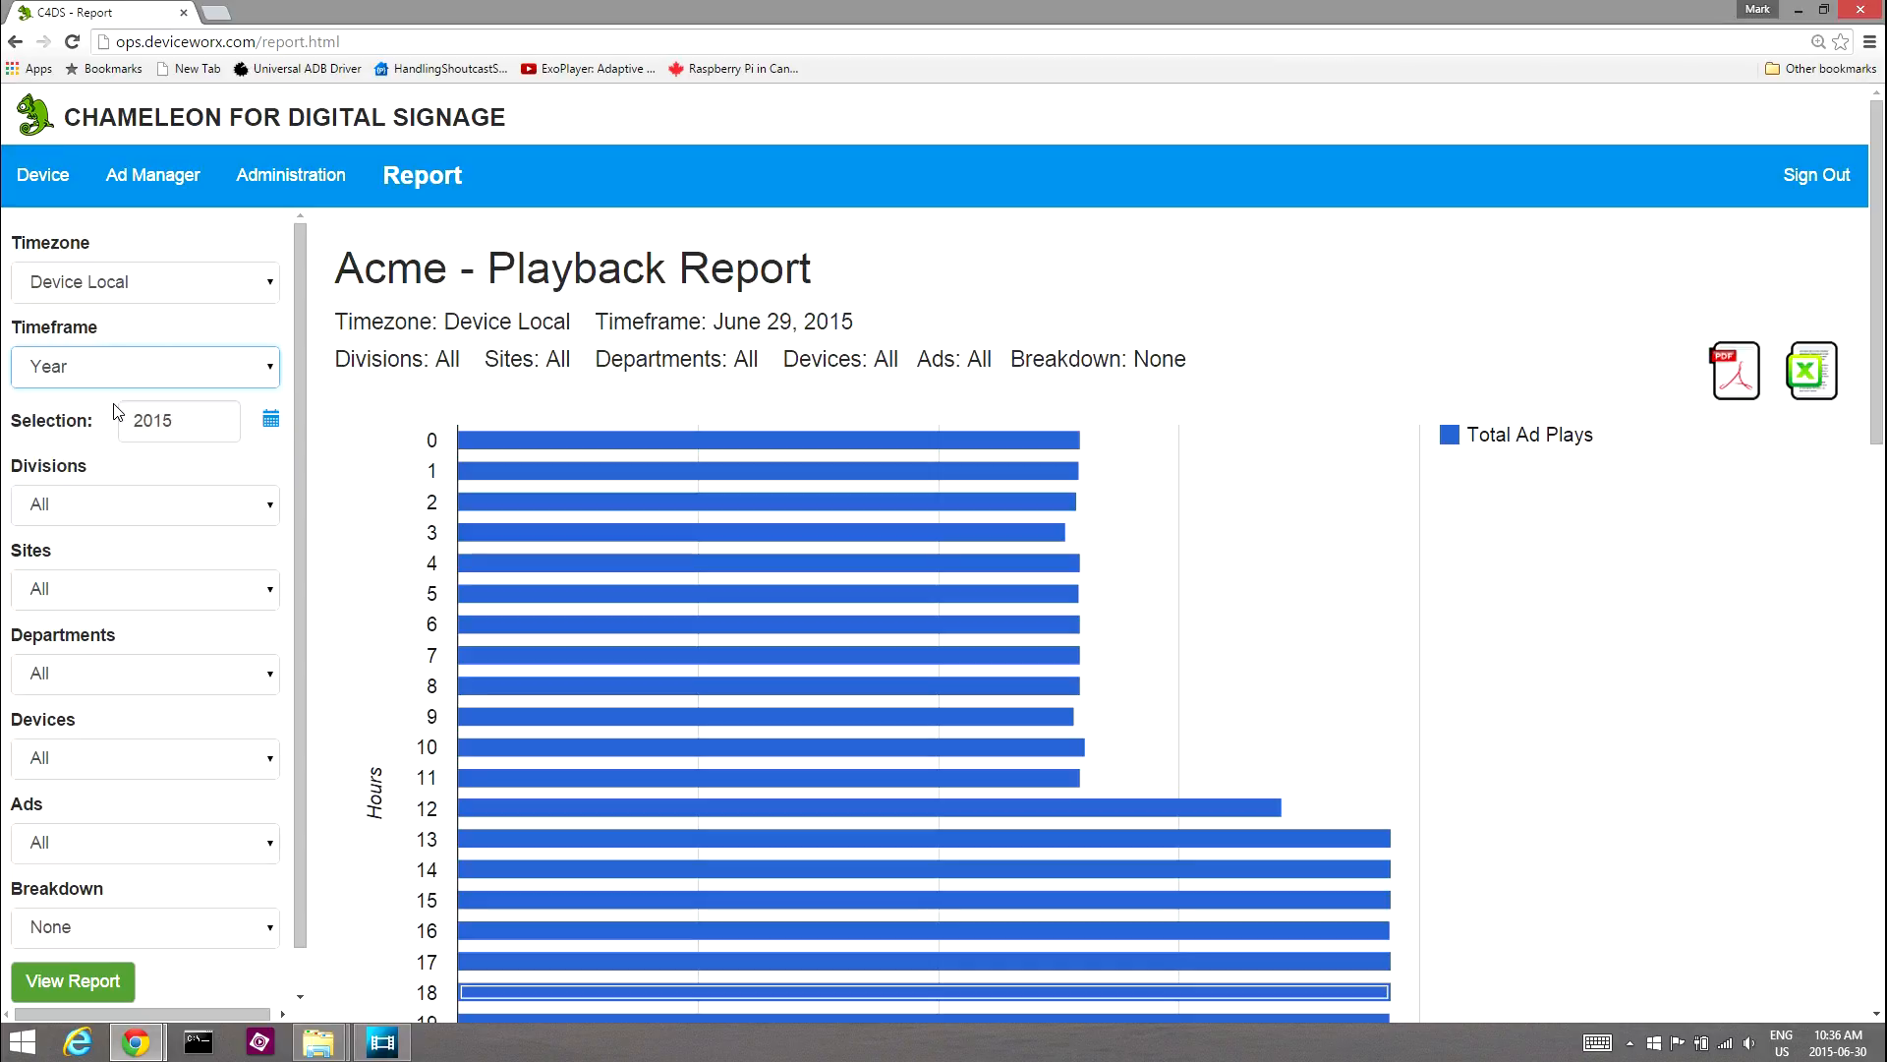
left_click(114, 374)
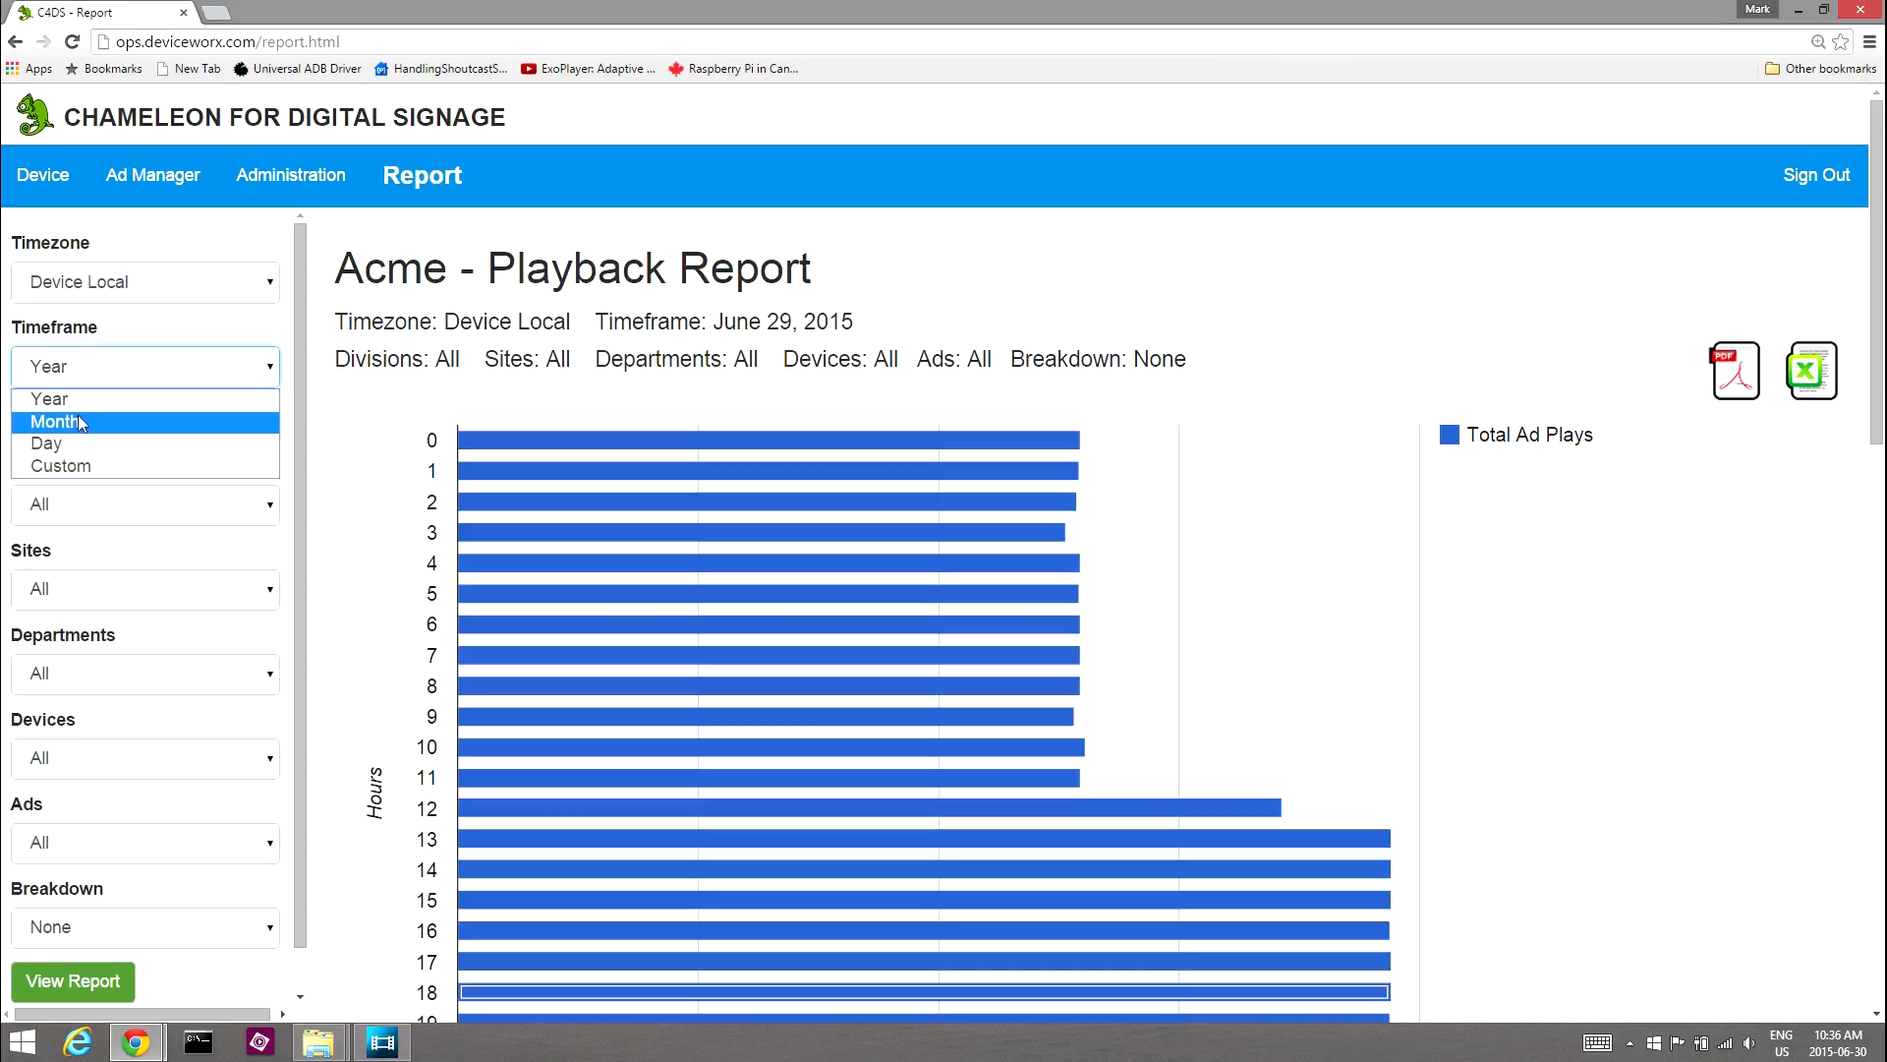
left_click(75, 417)
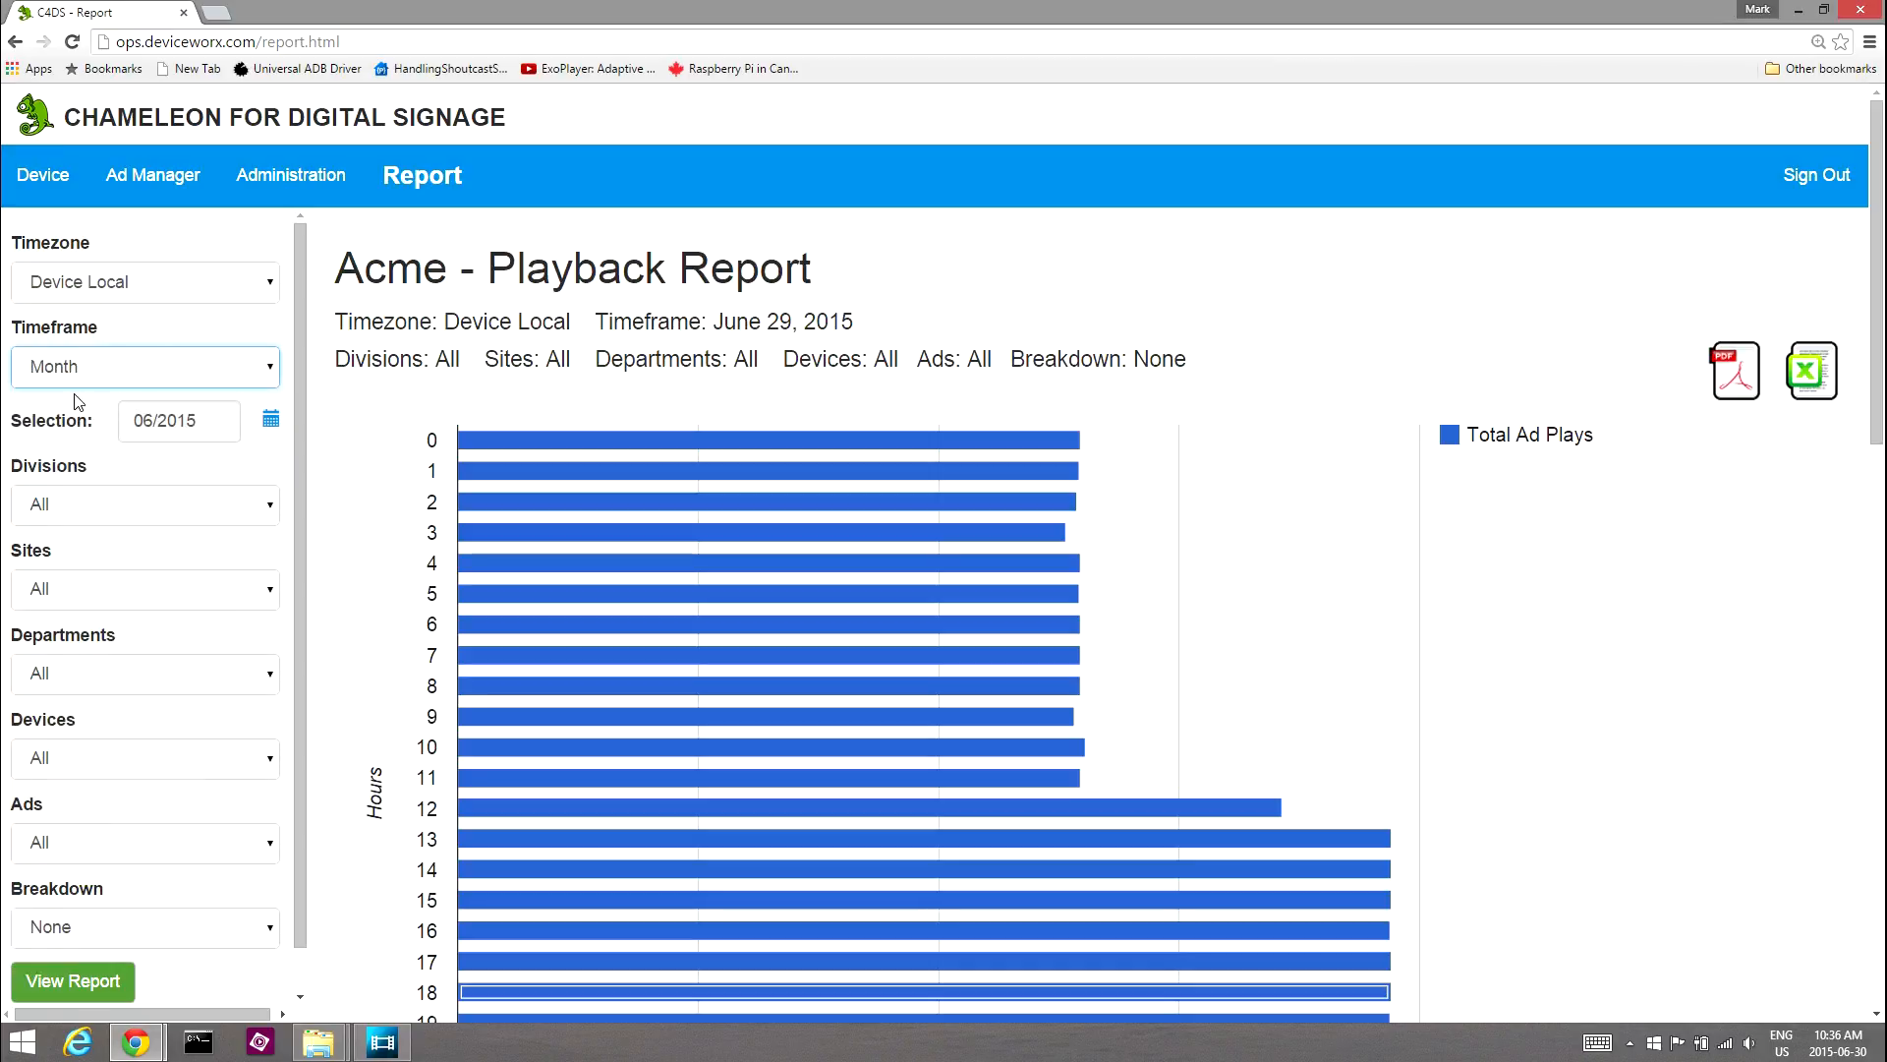
Set the report timeframe to Day and choose June 28, 2015 as the date
left_click(85, 374)
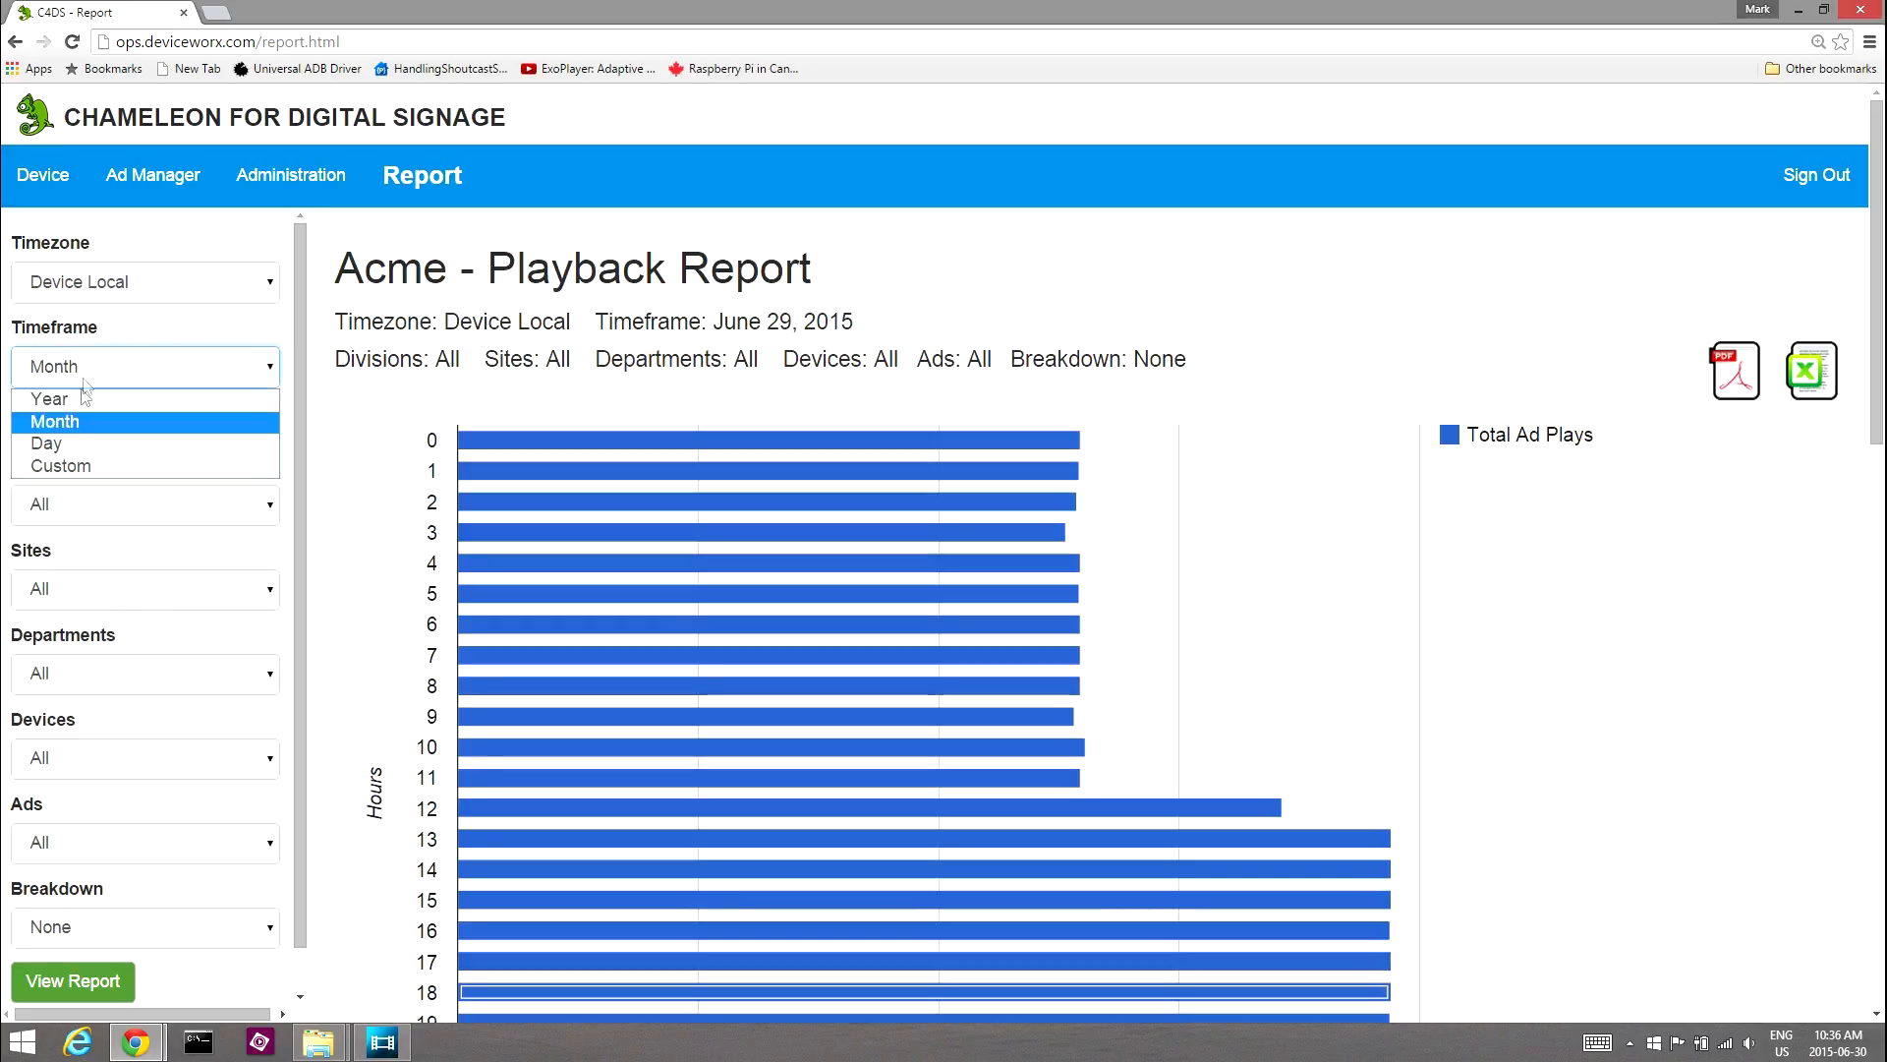
left_click(72, 446)
left_click(272, 420)
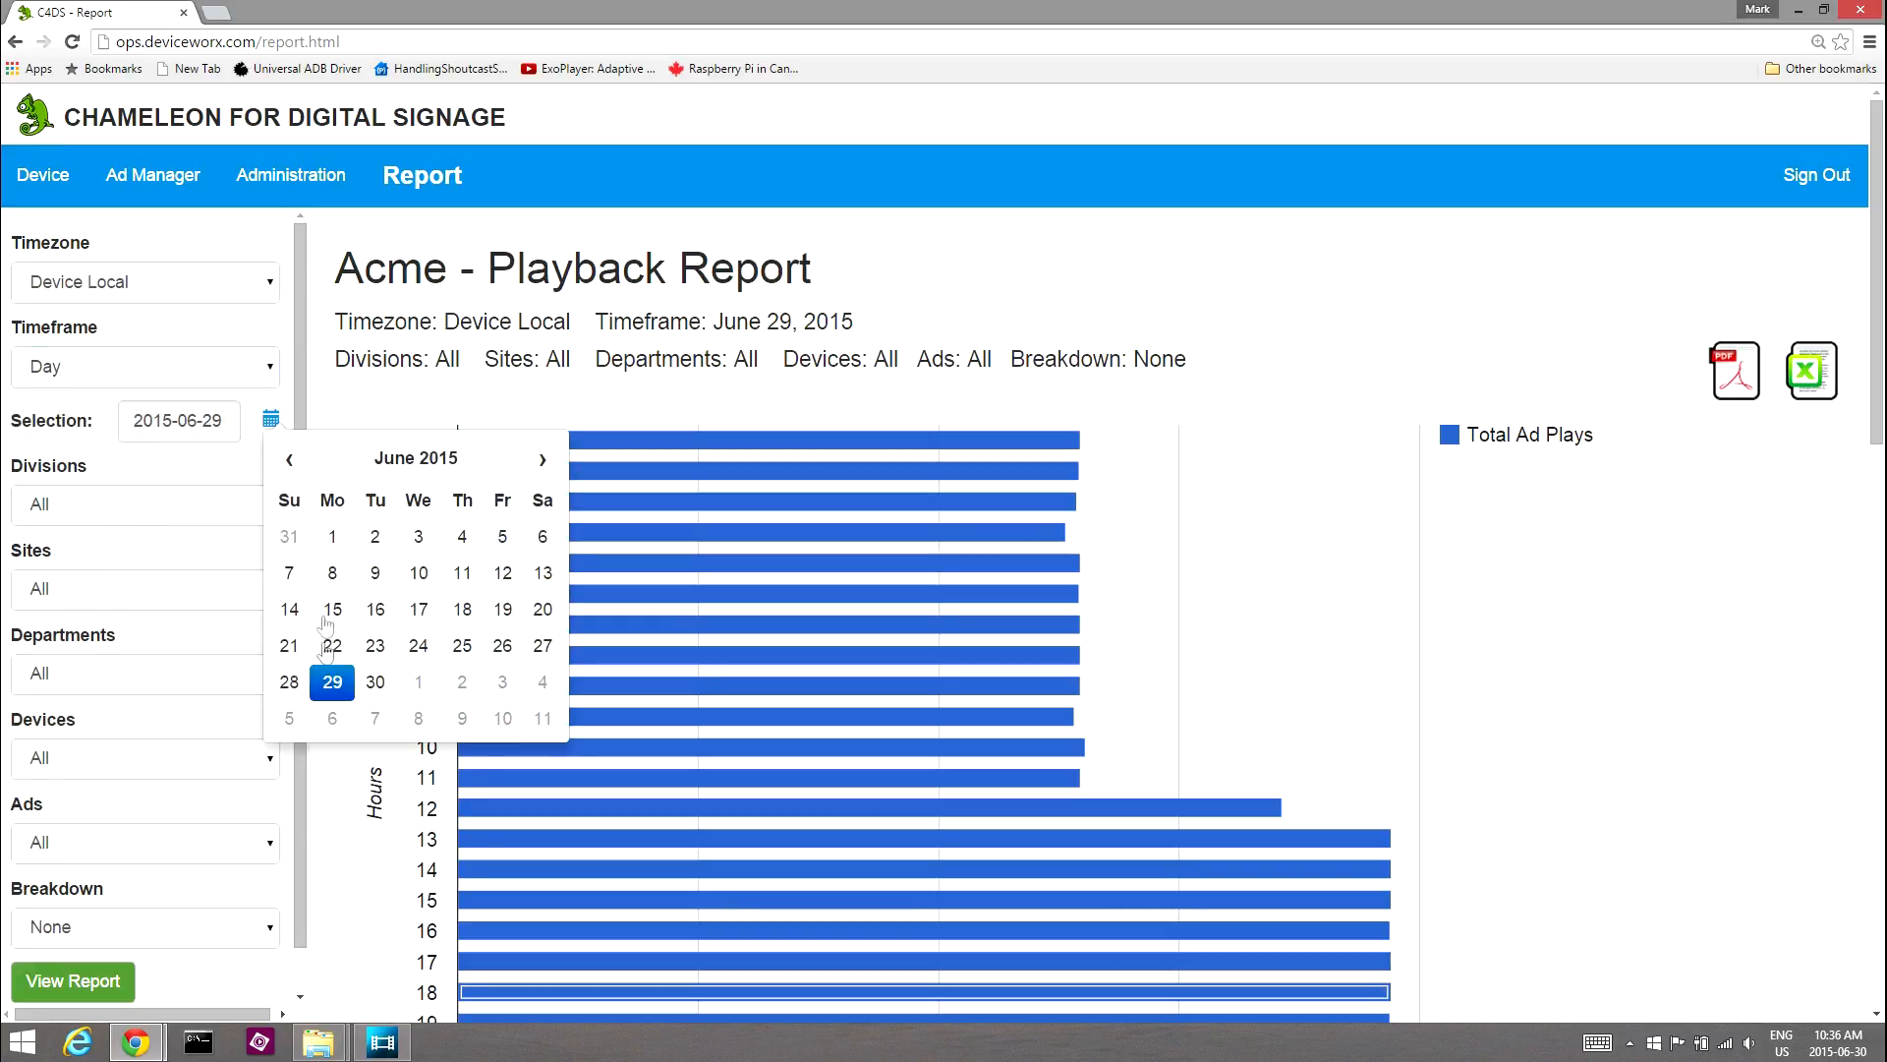
left_click(289, 681)
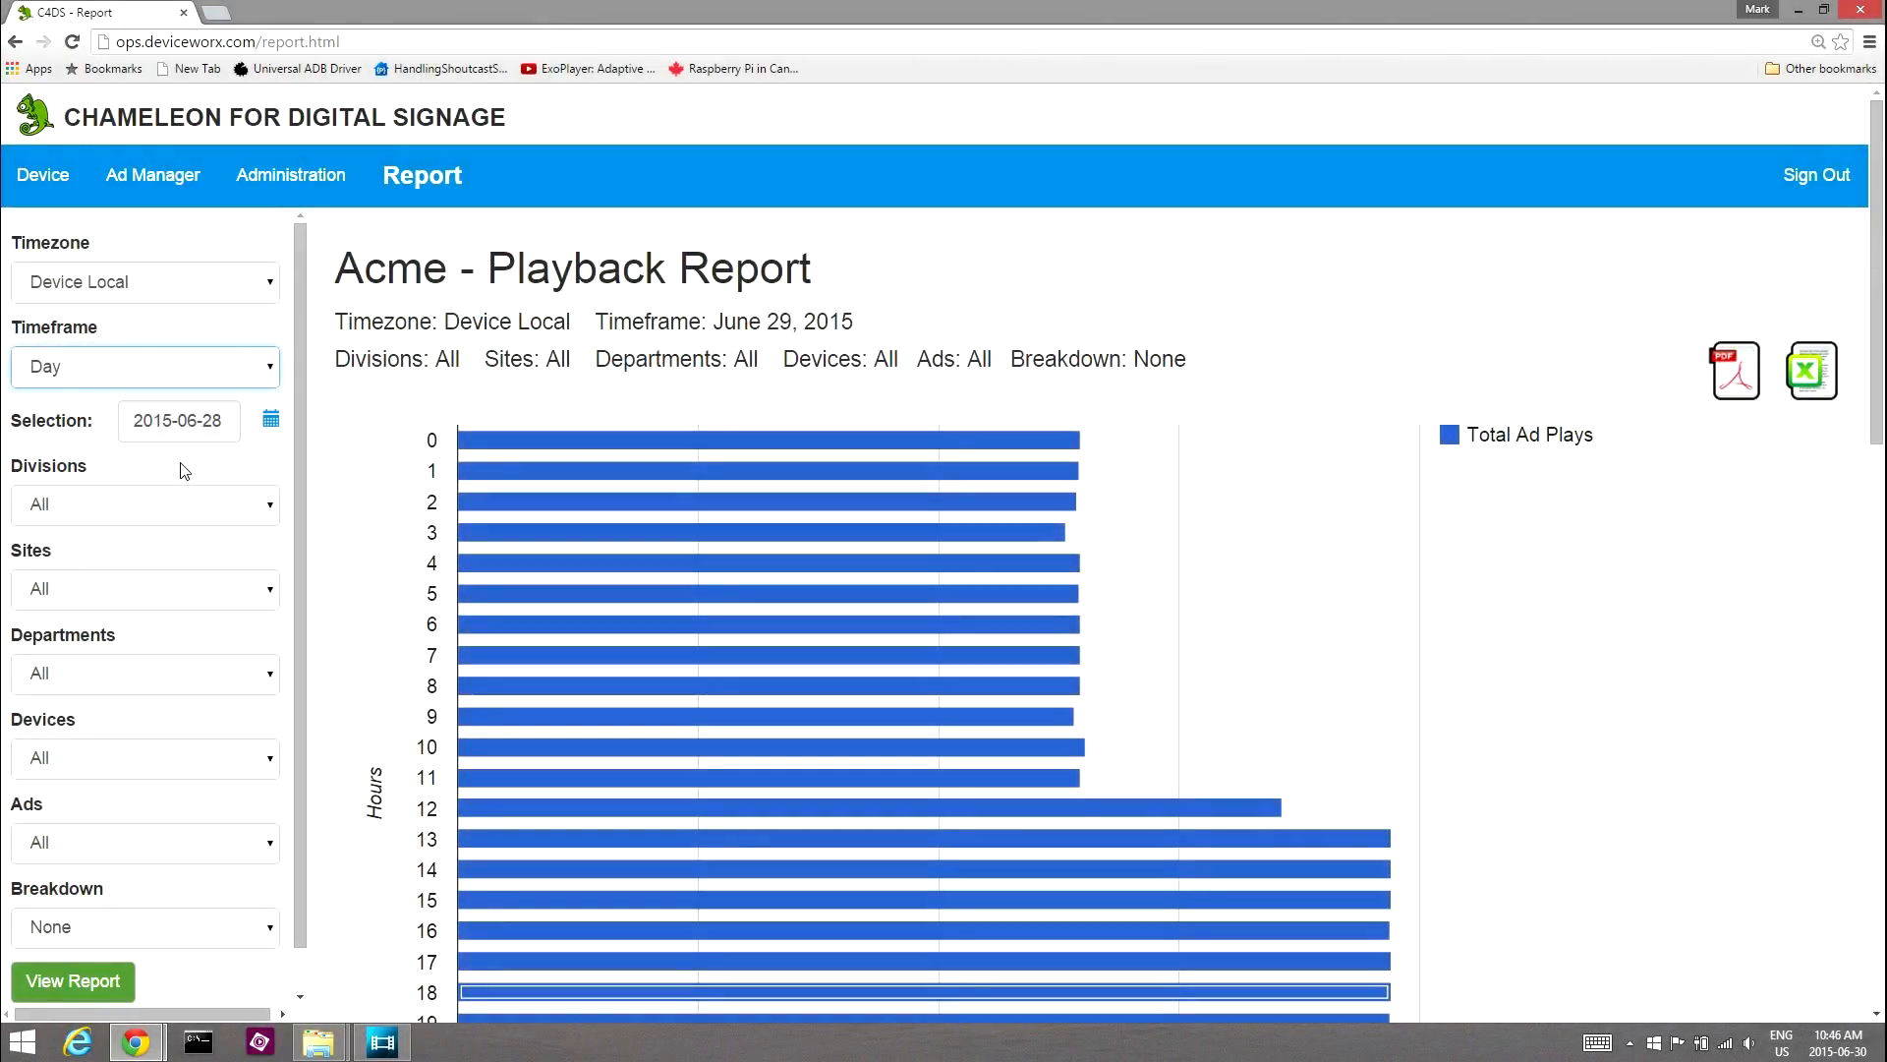
left_click(183, 378)
left_click(120, 464)
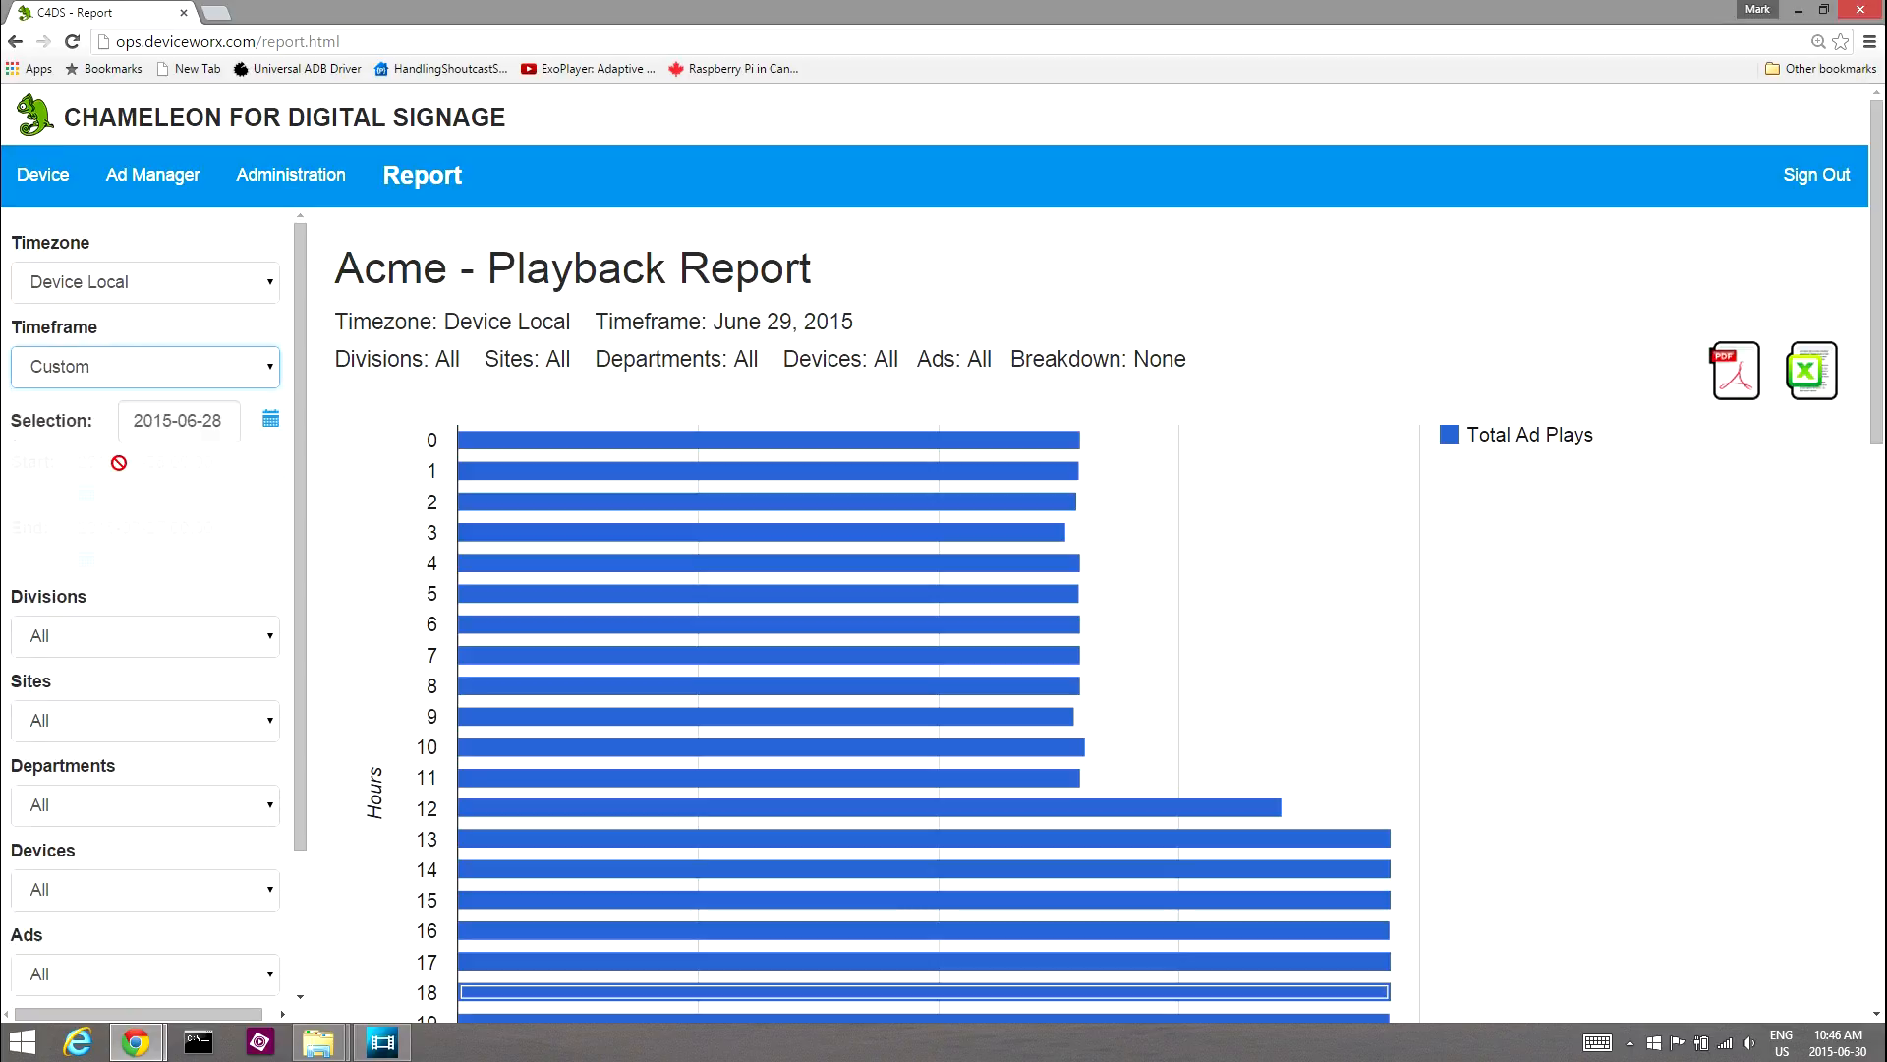
left_click(87, 451)
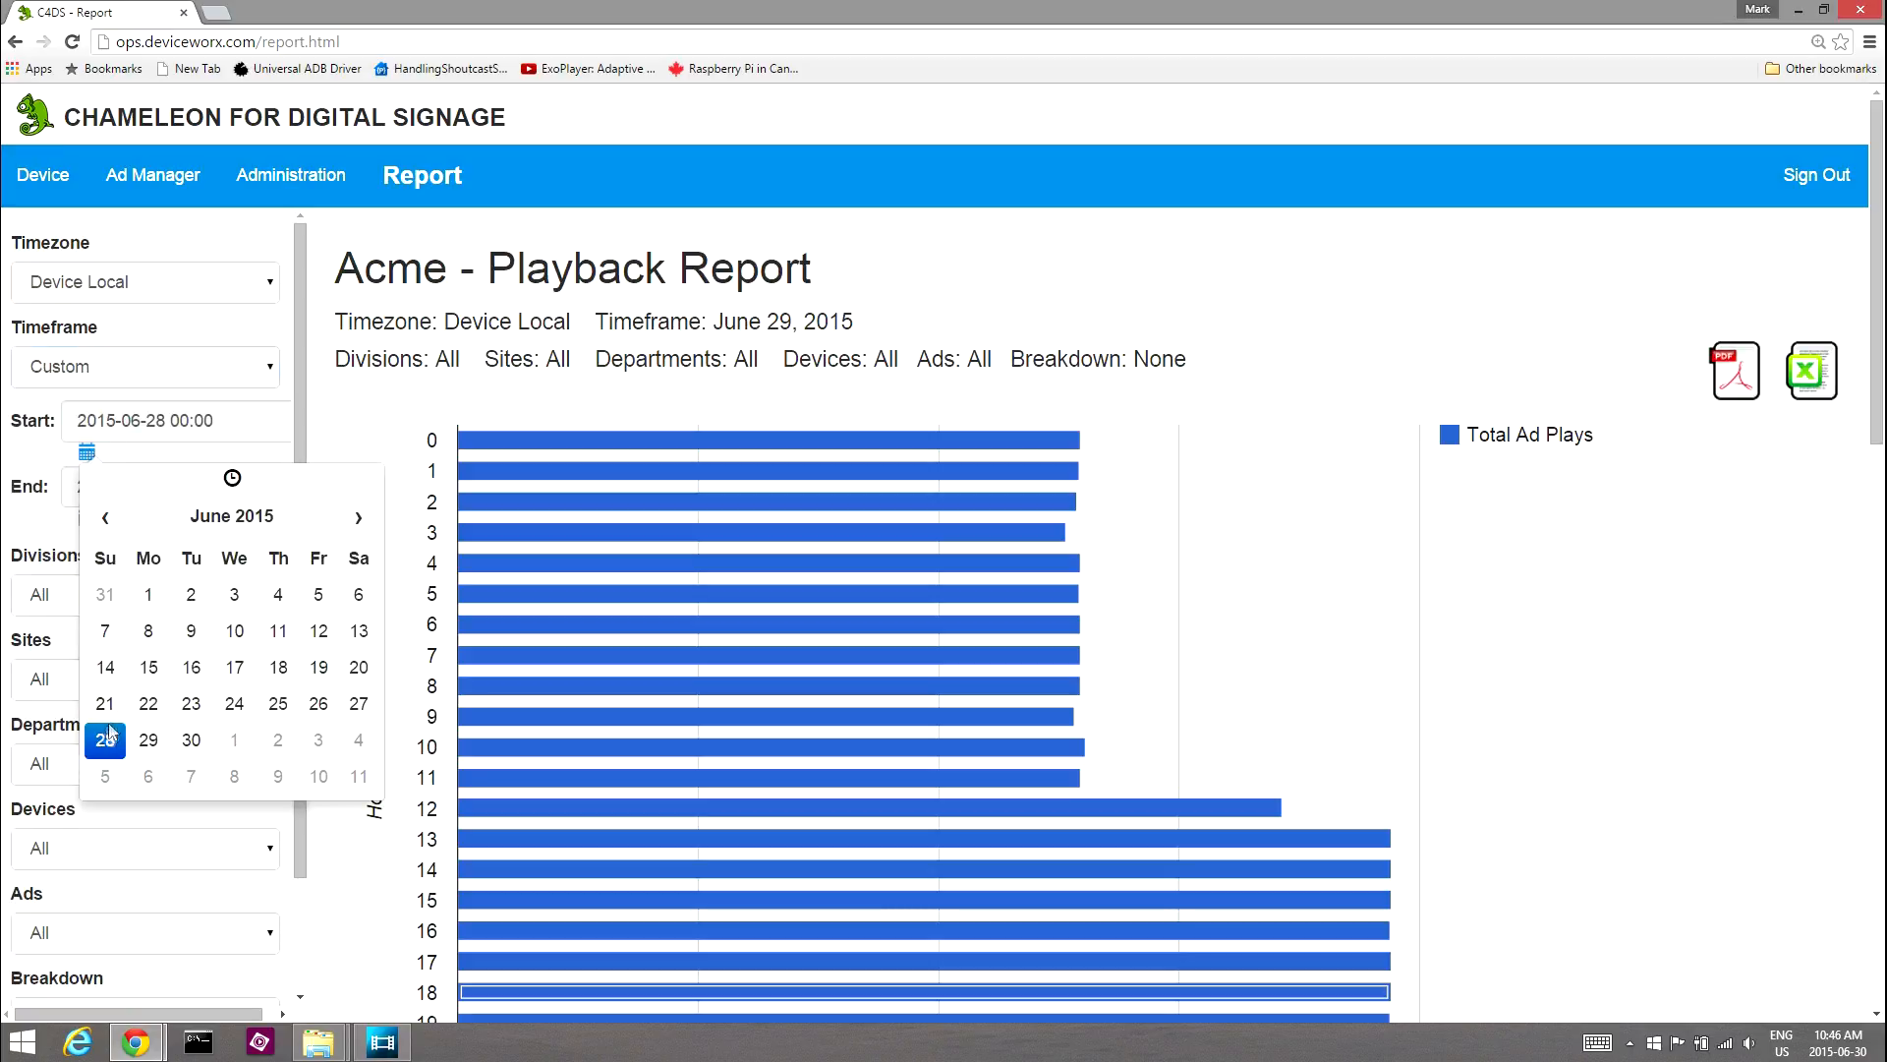
left_click(41, 522)
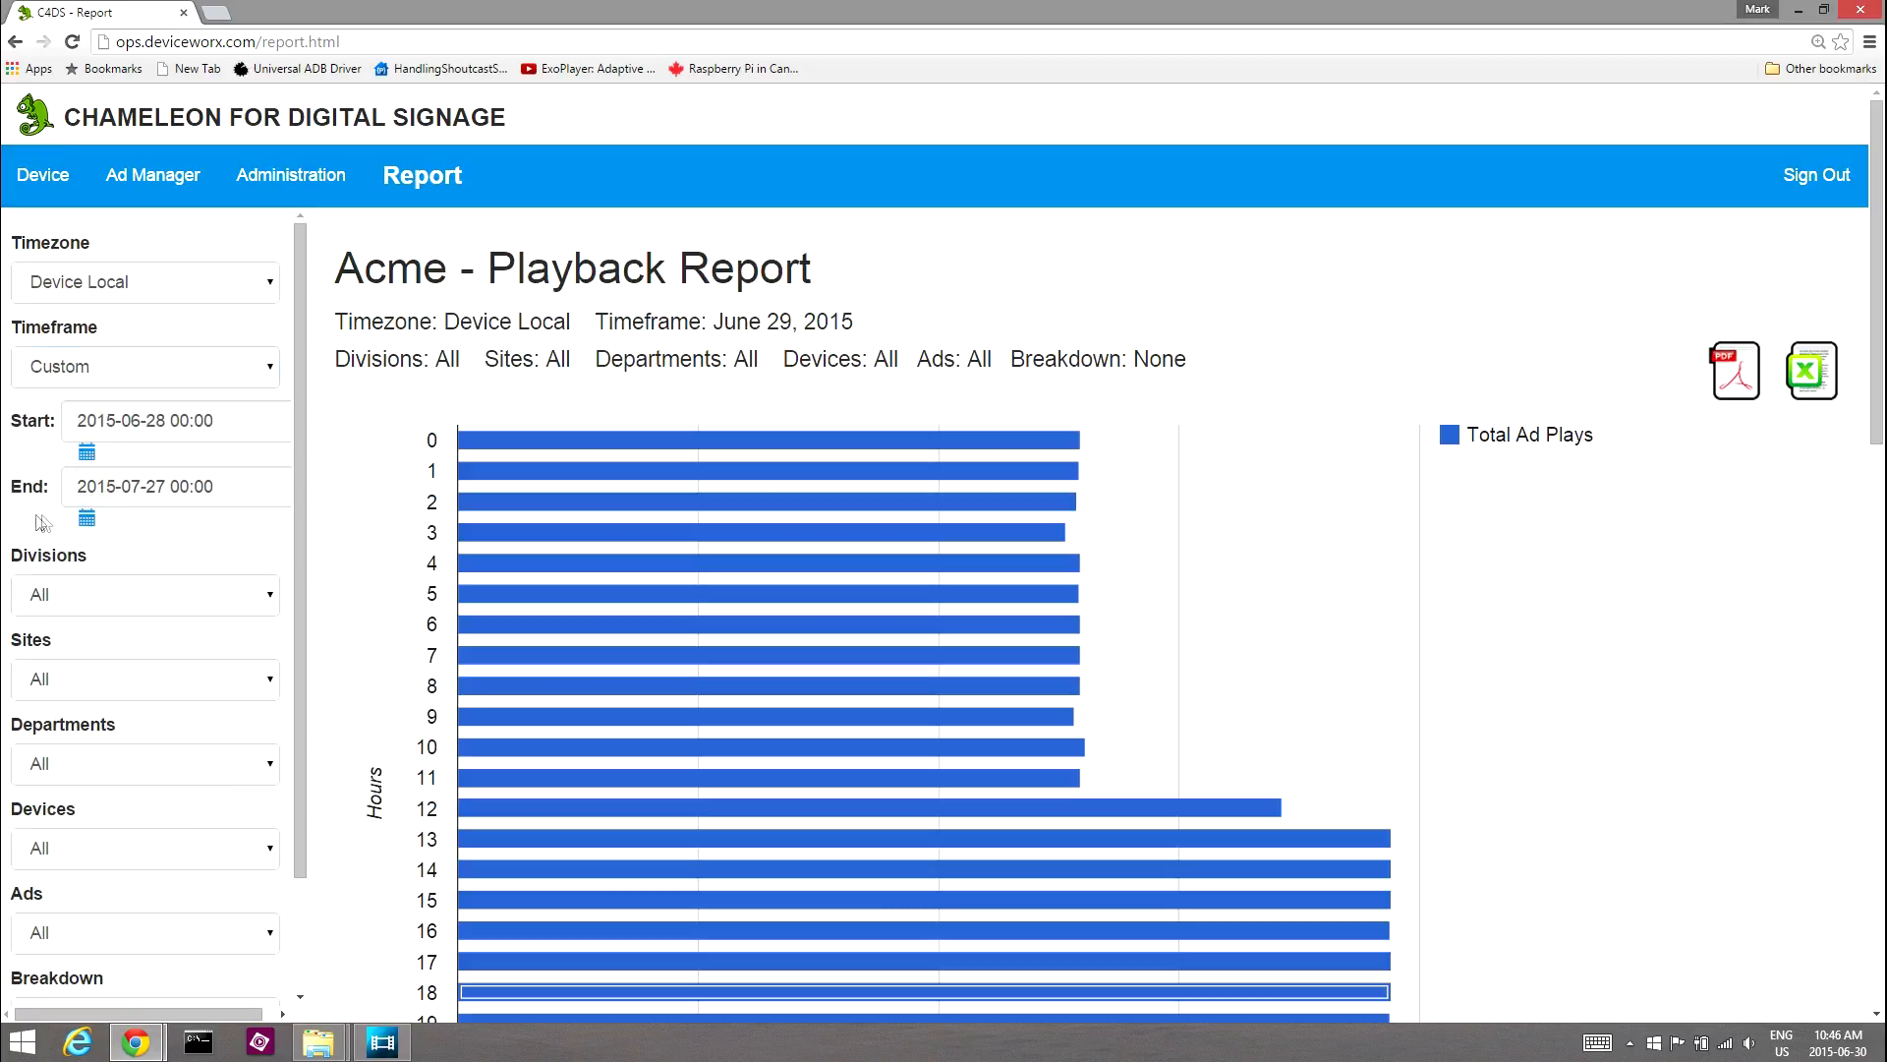
left_click(95, 519)
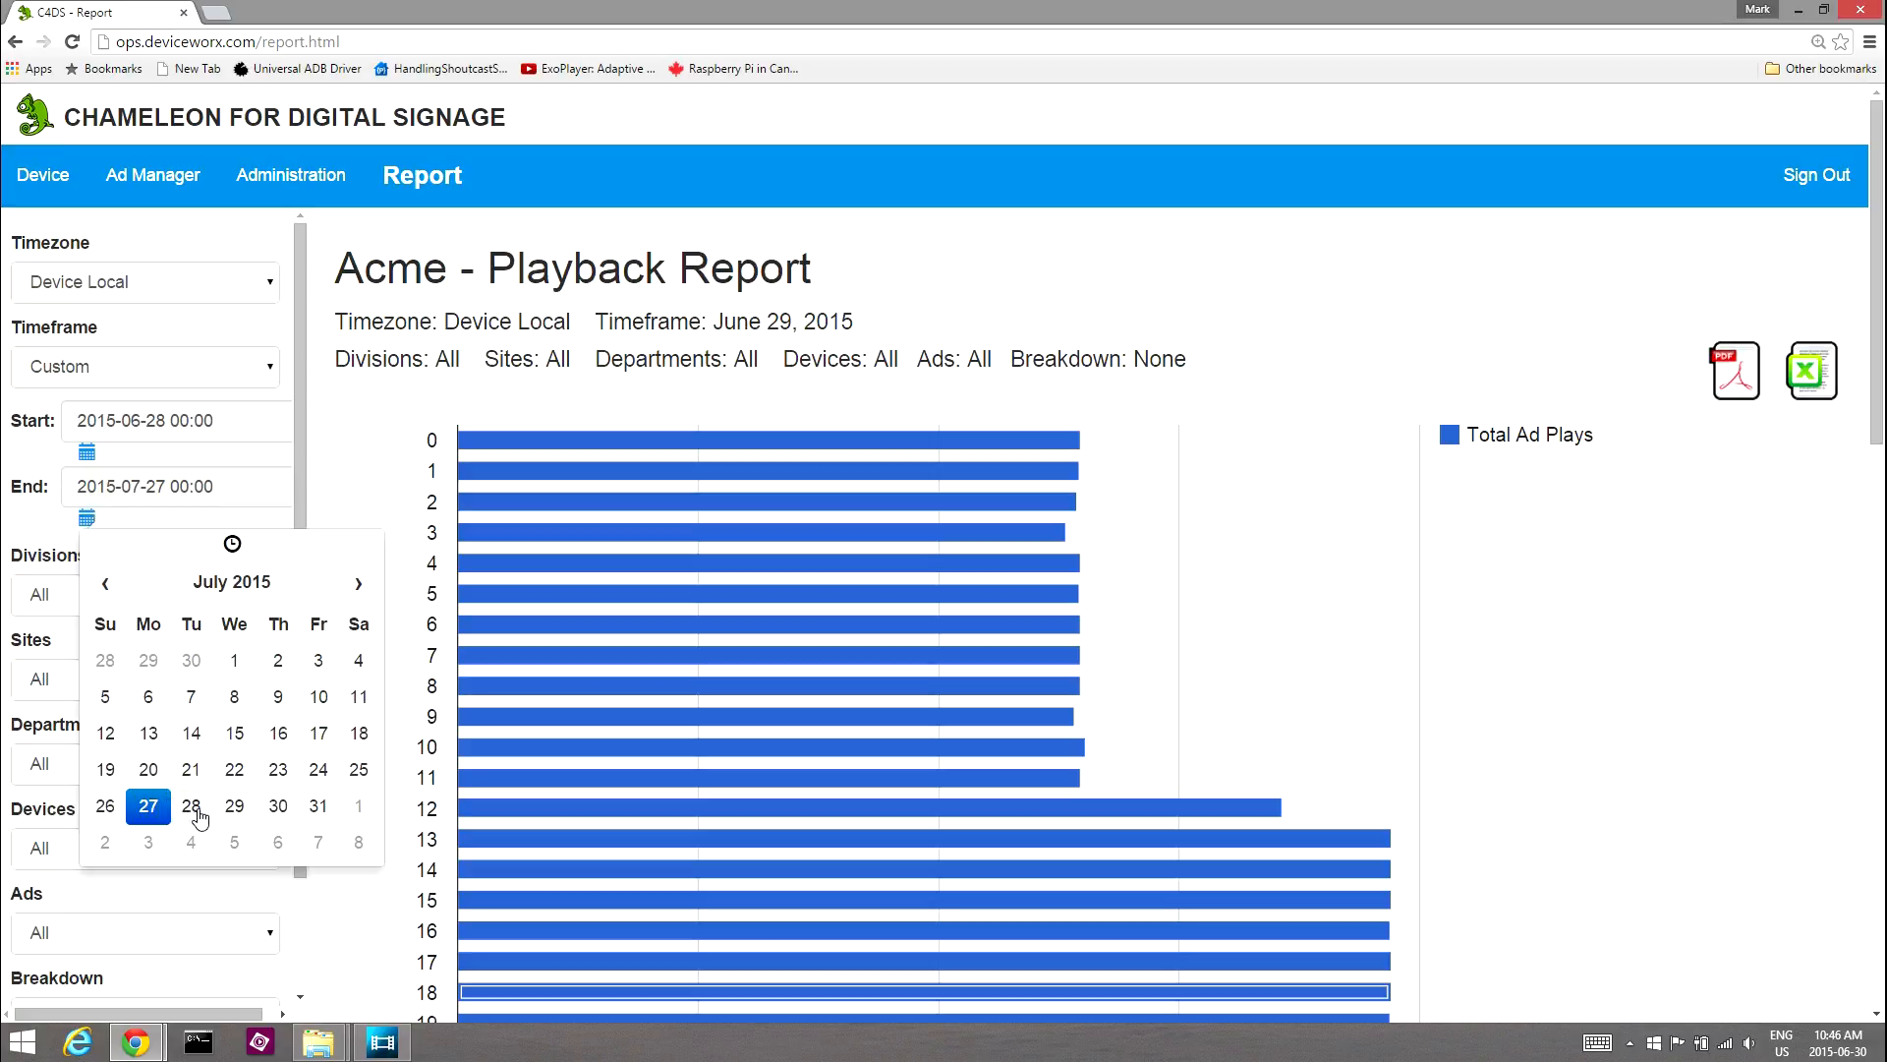
left_click(233, 808)
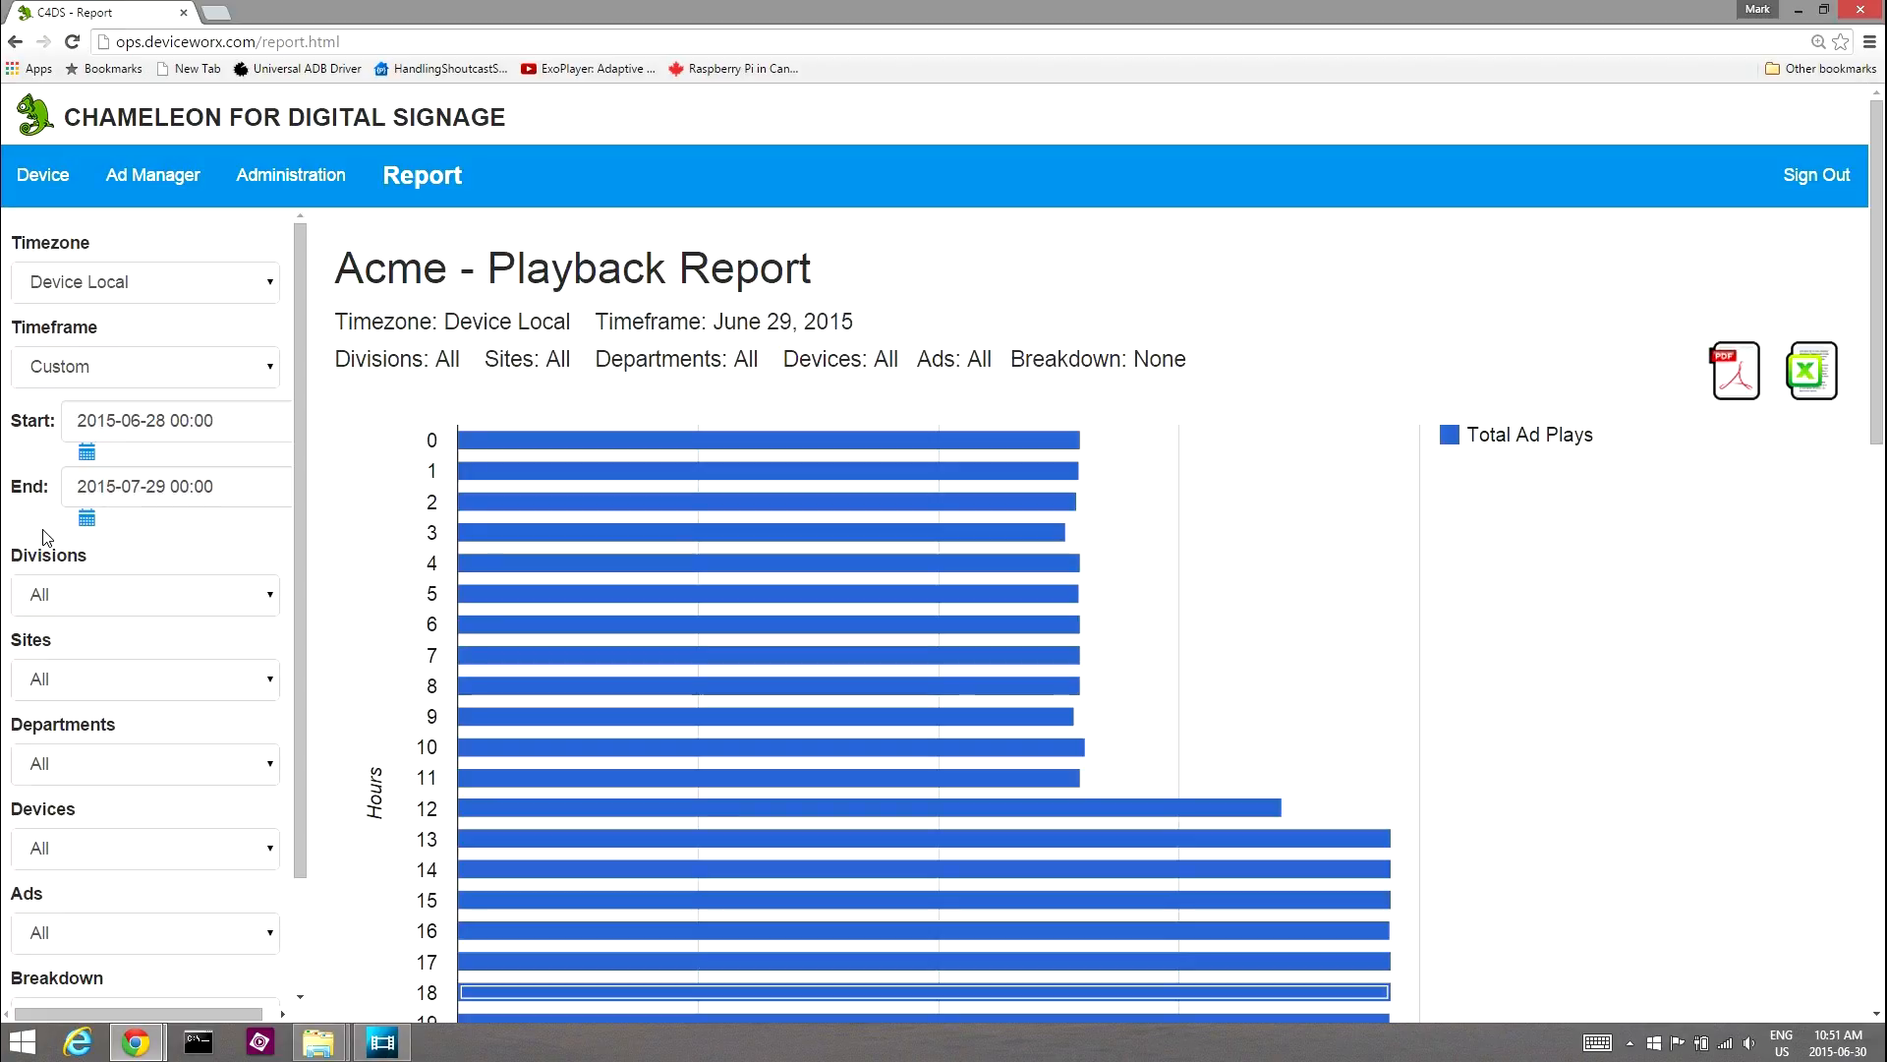
Filter the report to the BC division and the Acme10PerOff.png ad
left_click(41, 596)
left_click(49, 669)
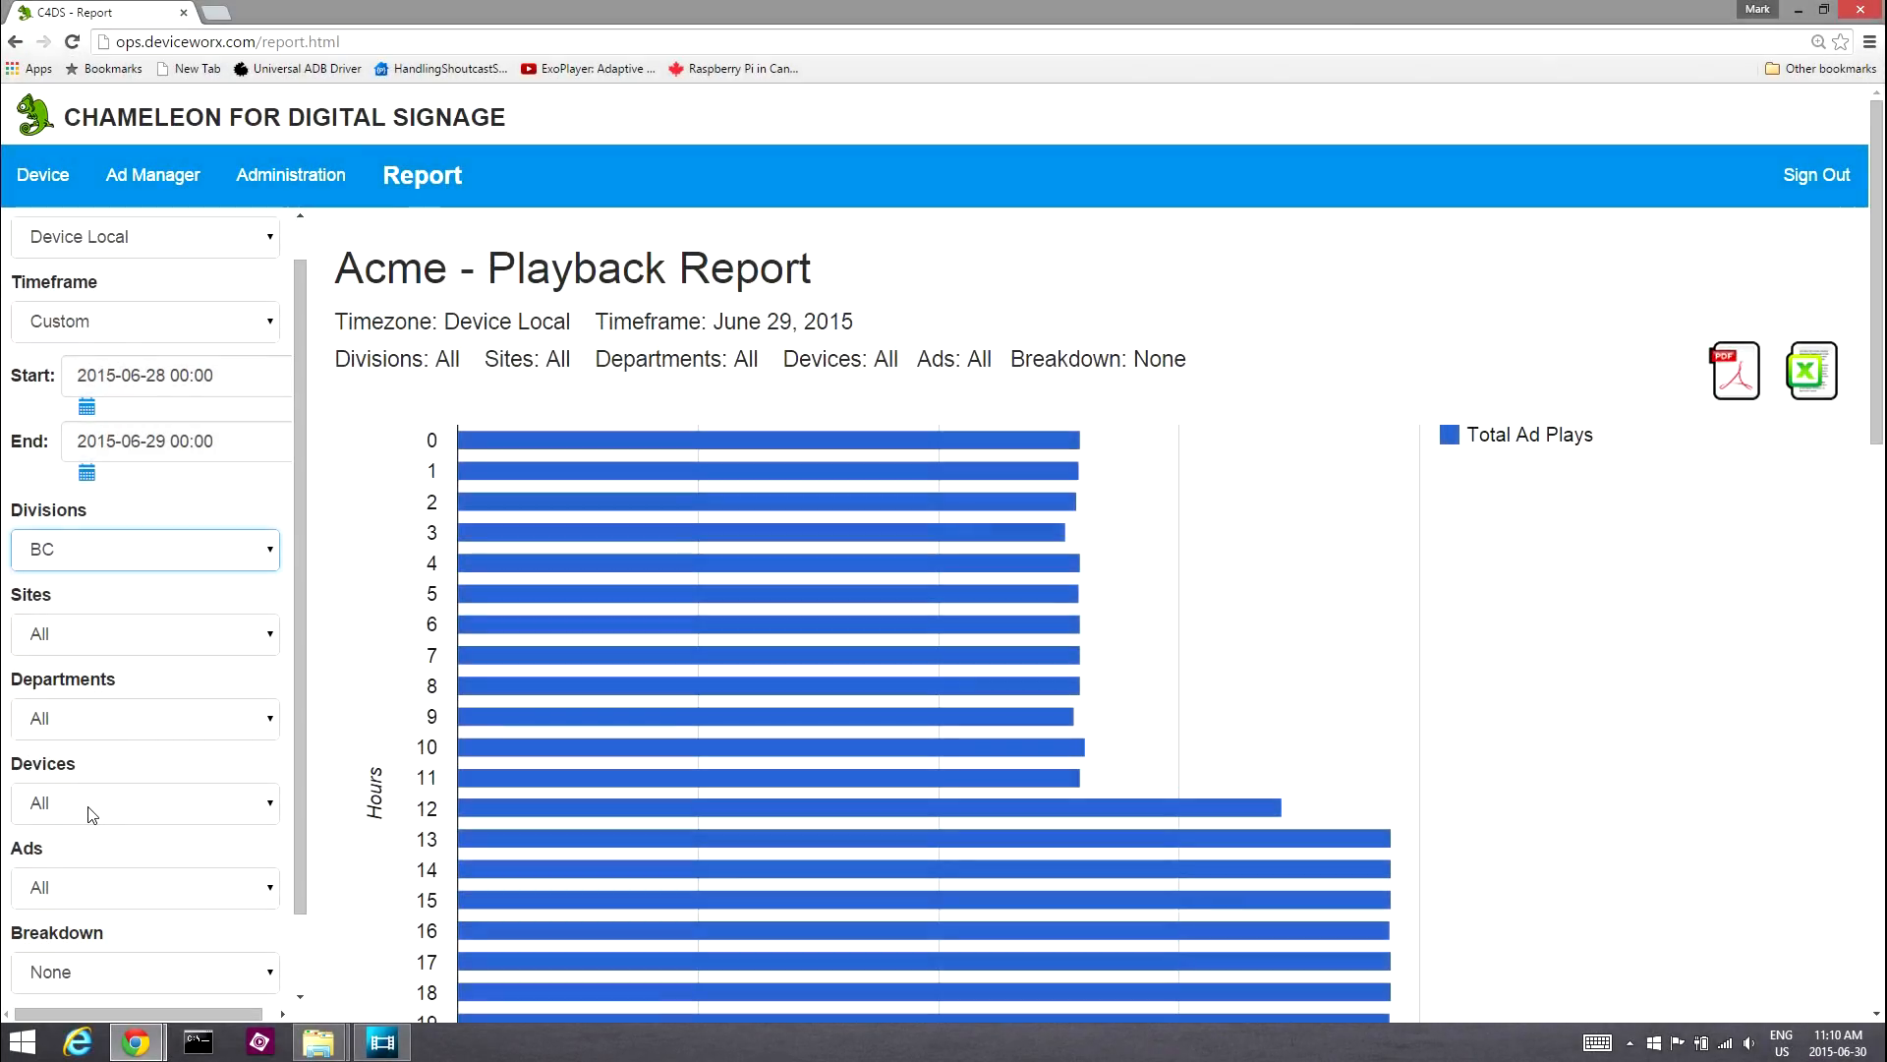
left_click(106, 886)
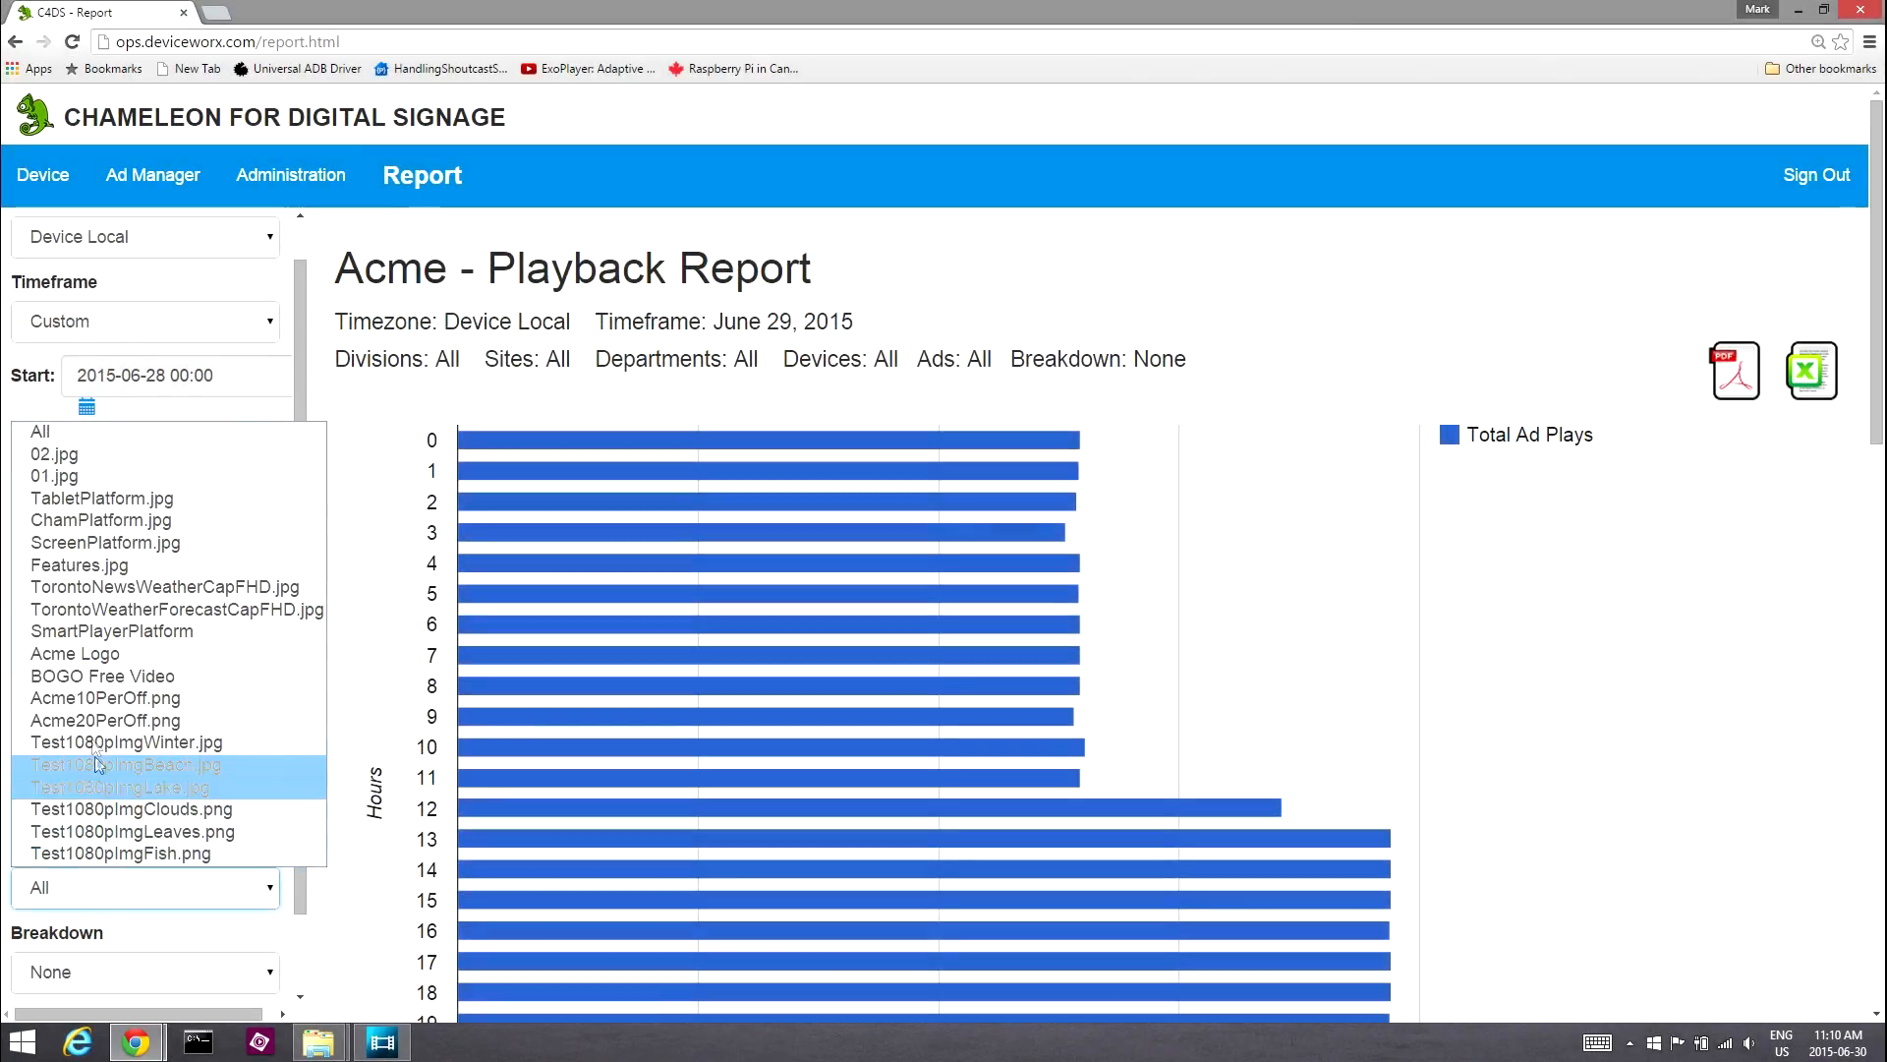
left_click(90, 698)
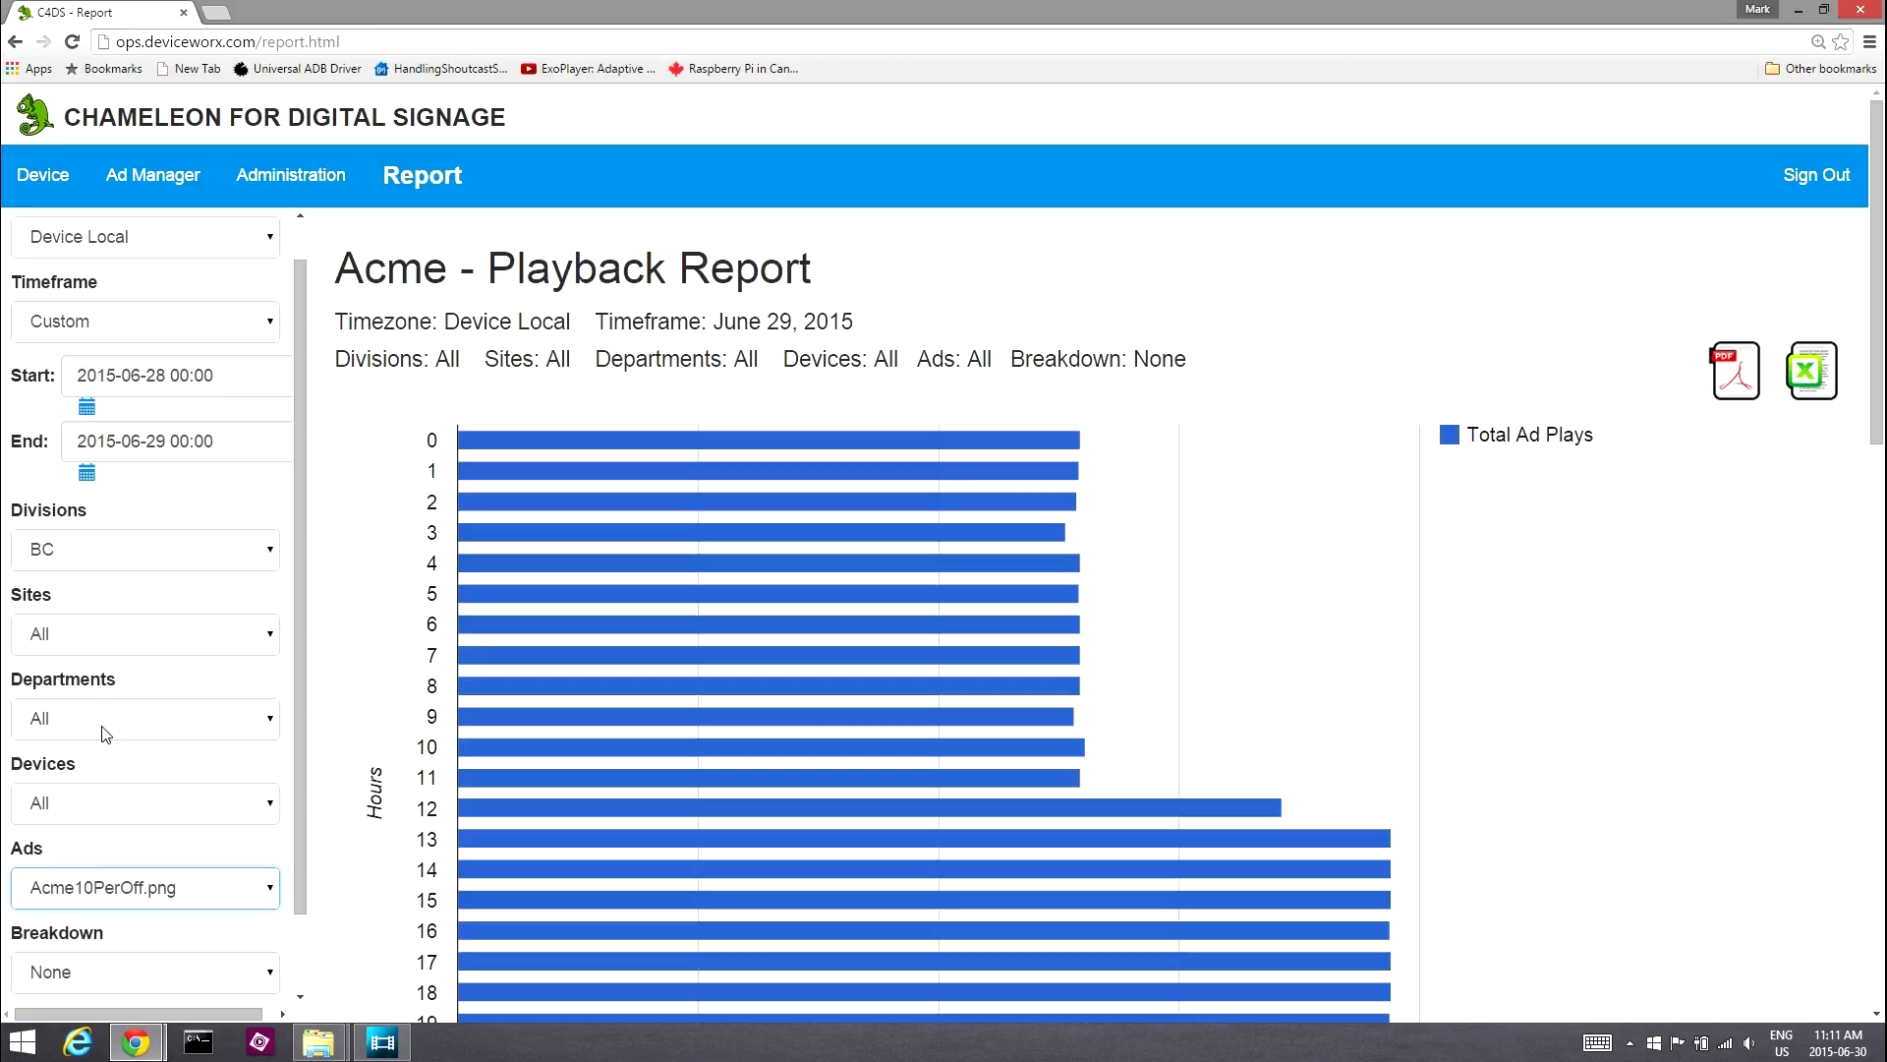
left_click(109, 548)
left_click(85, 618)
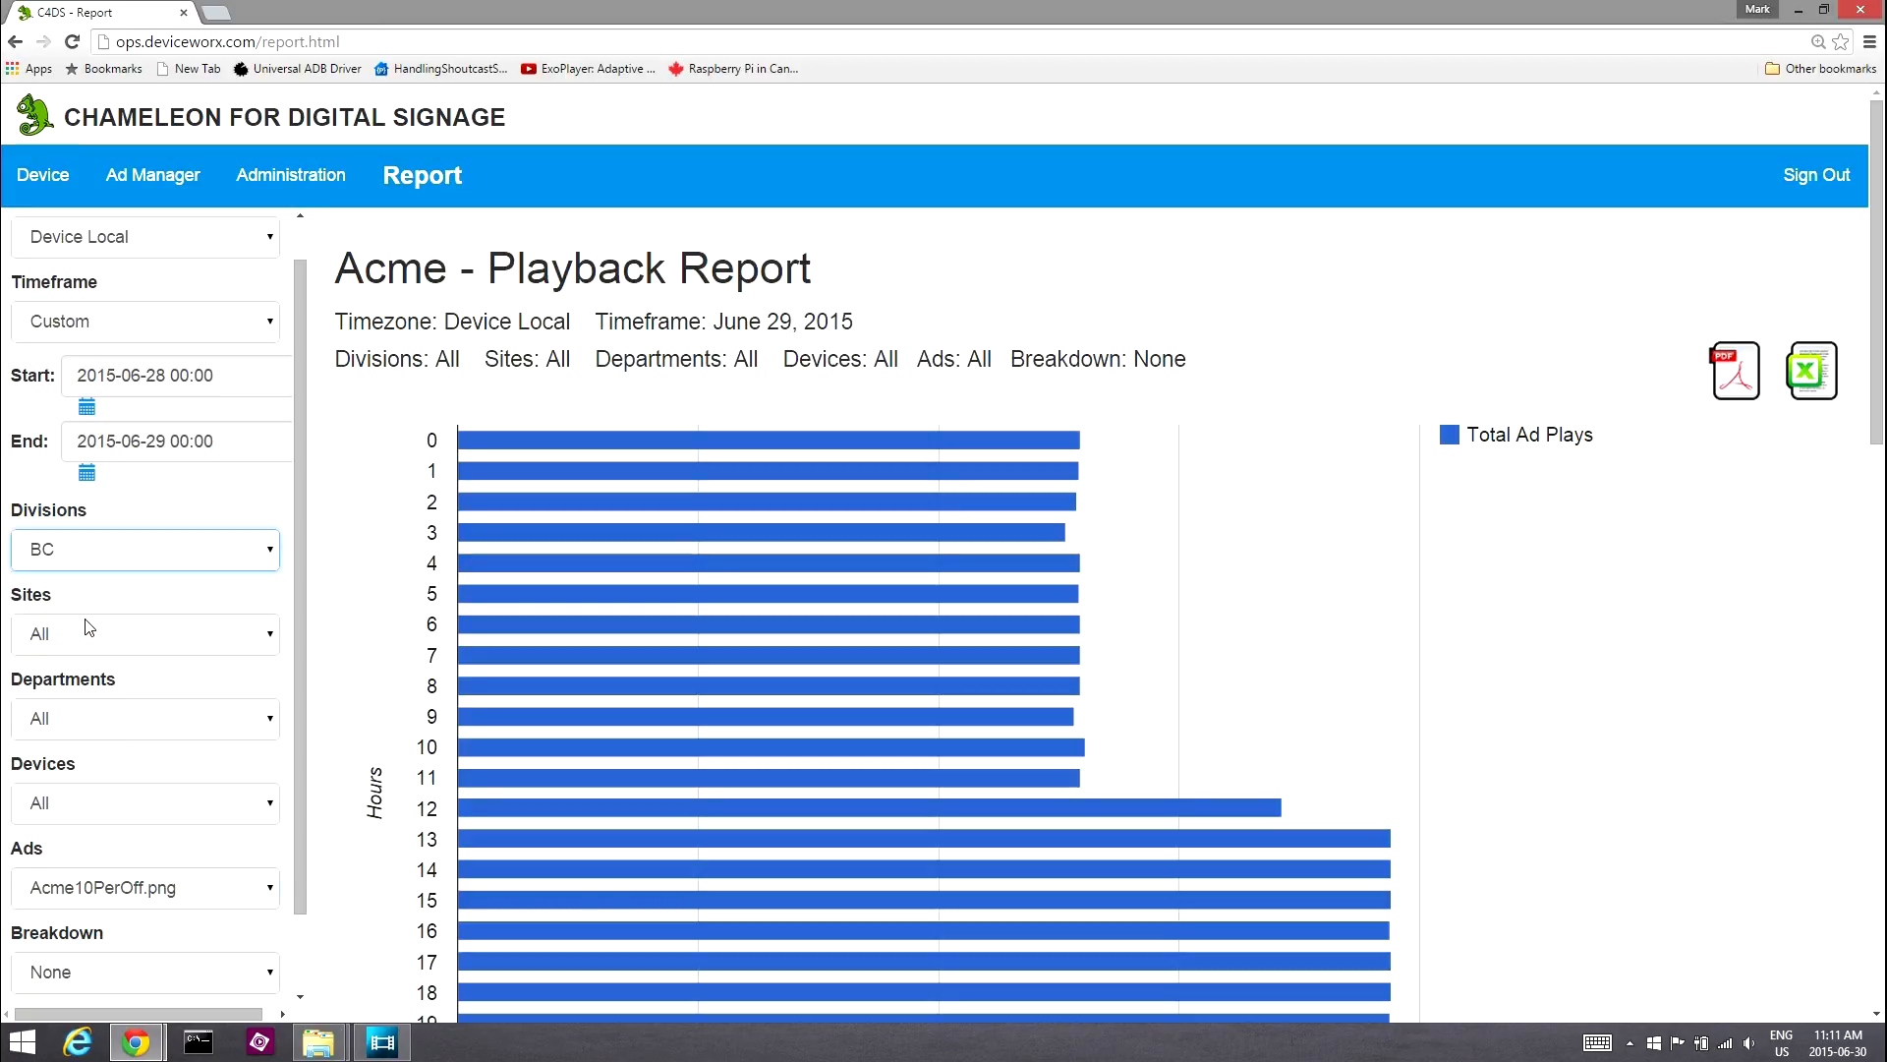
left_click(110, 890)
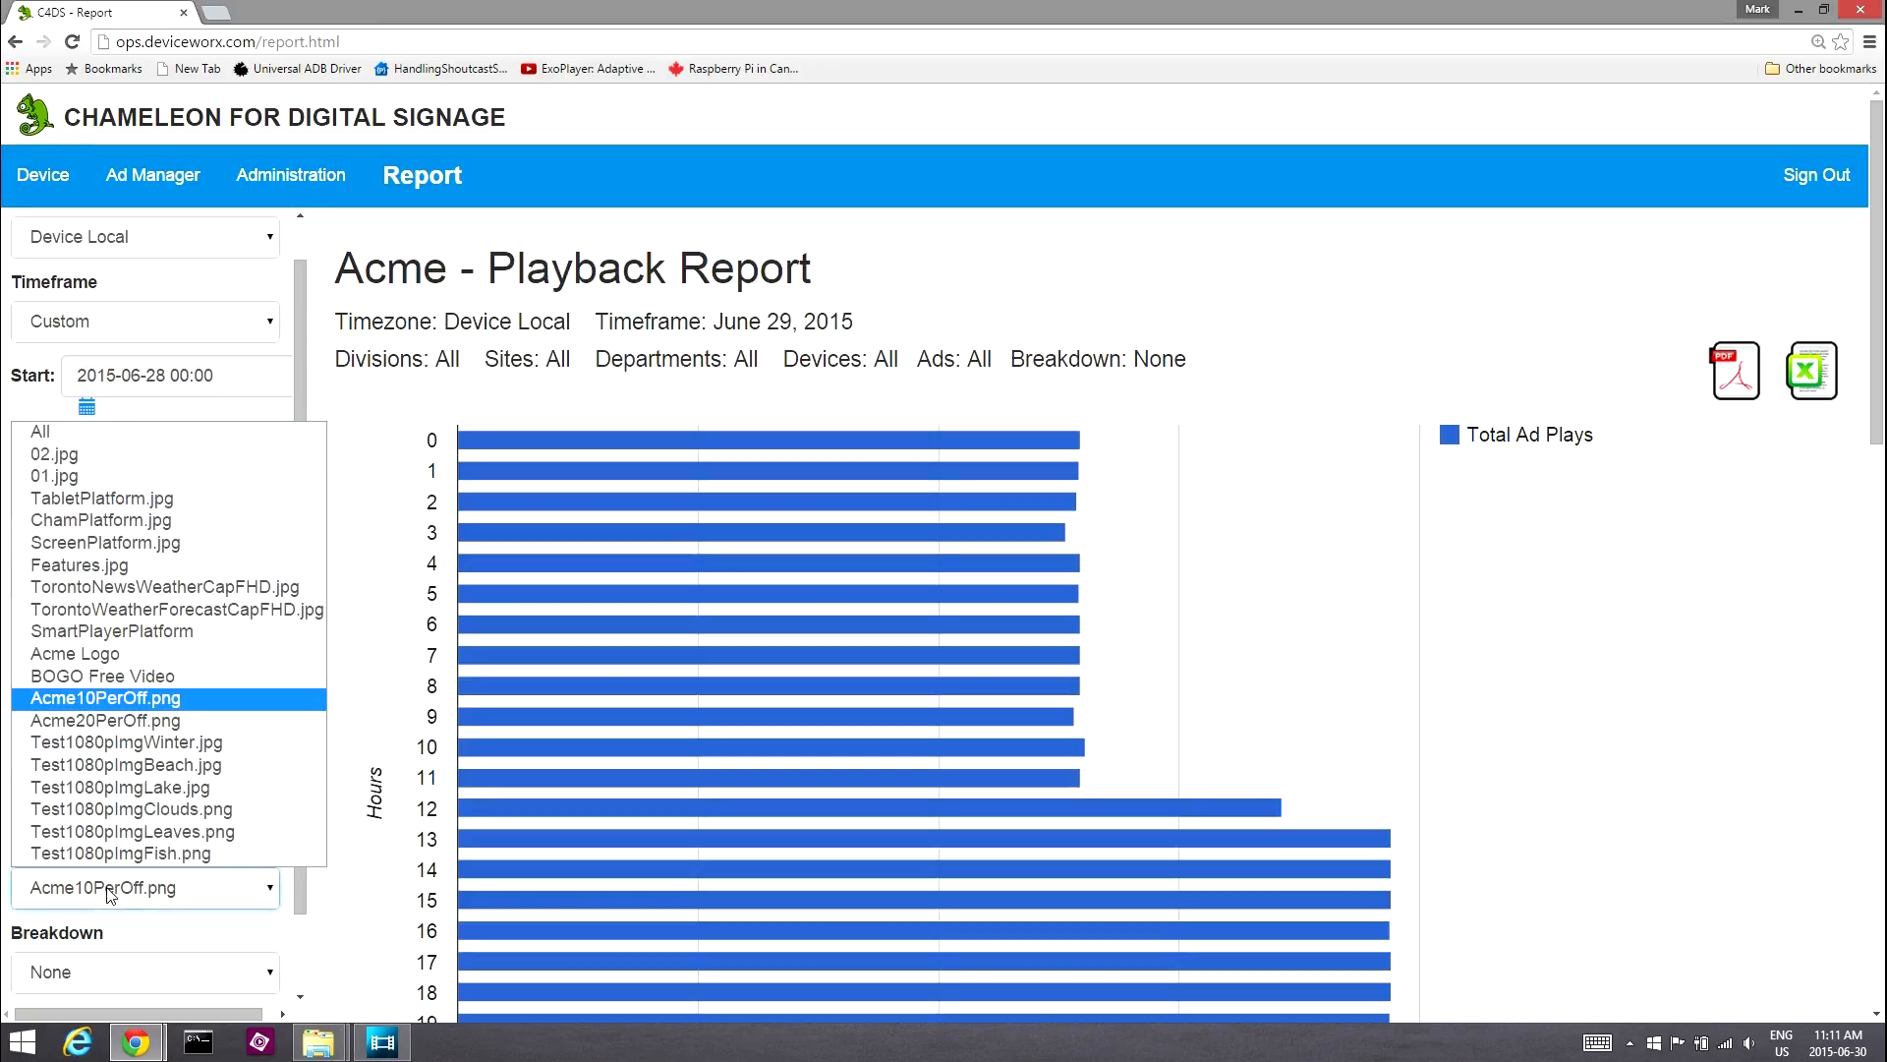
left_click(110, 889)
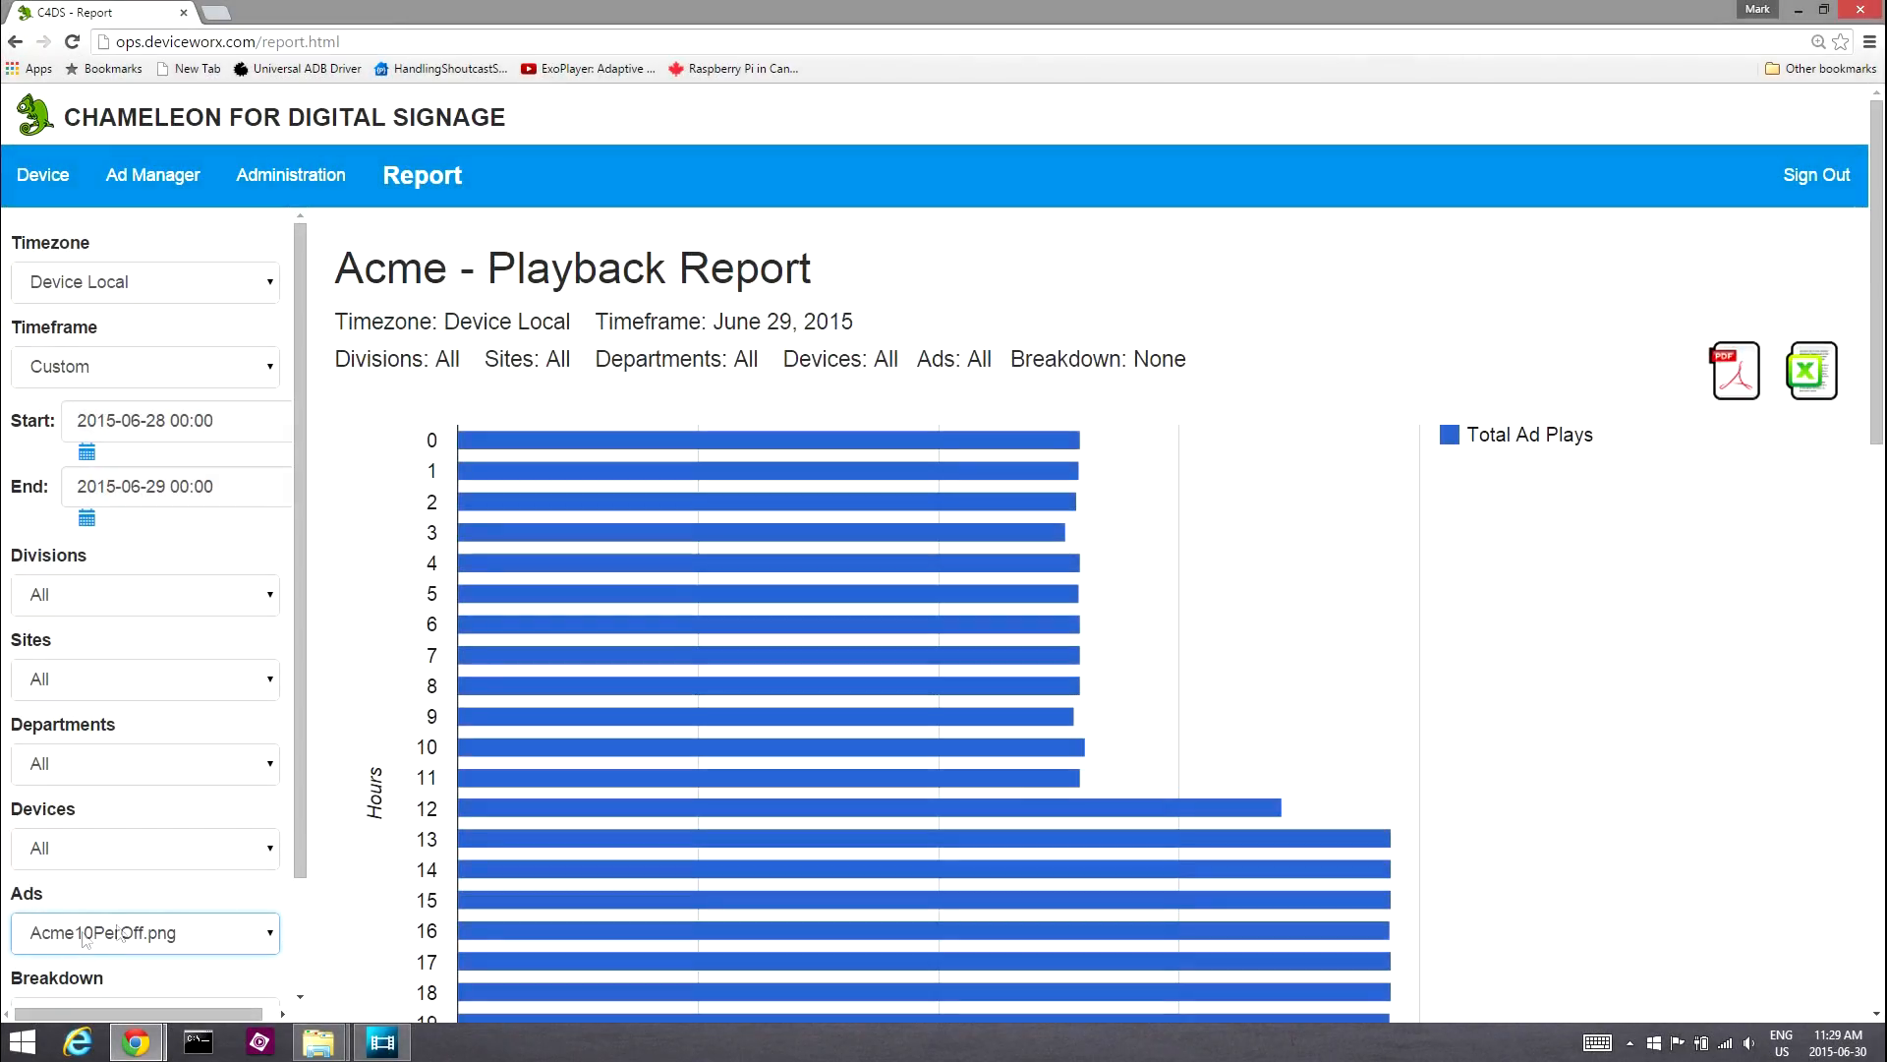
Generate the playback report for Acme10PerOff.png and review its hourly chart and breakdown table of plays
left_click_drag(297, 816, 293, 962)
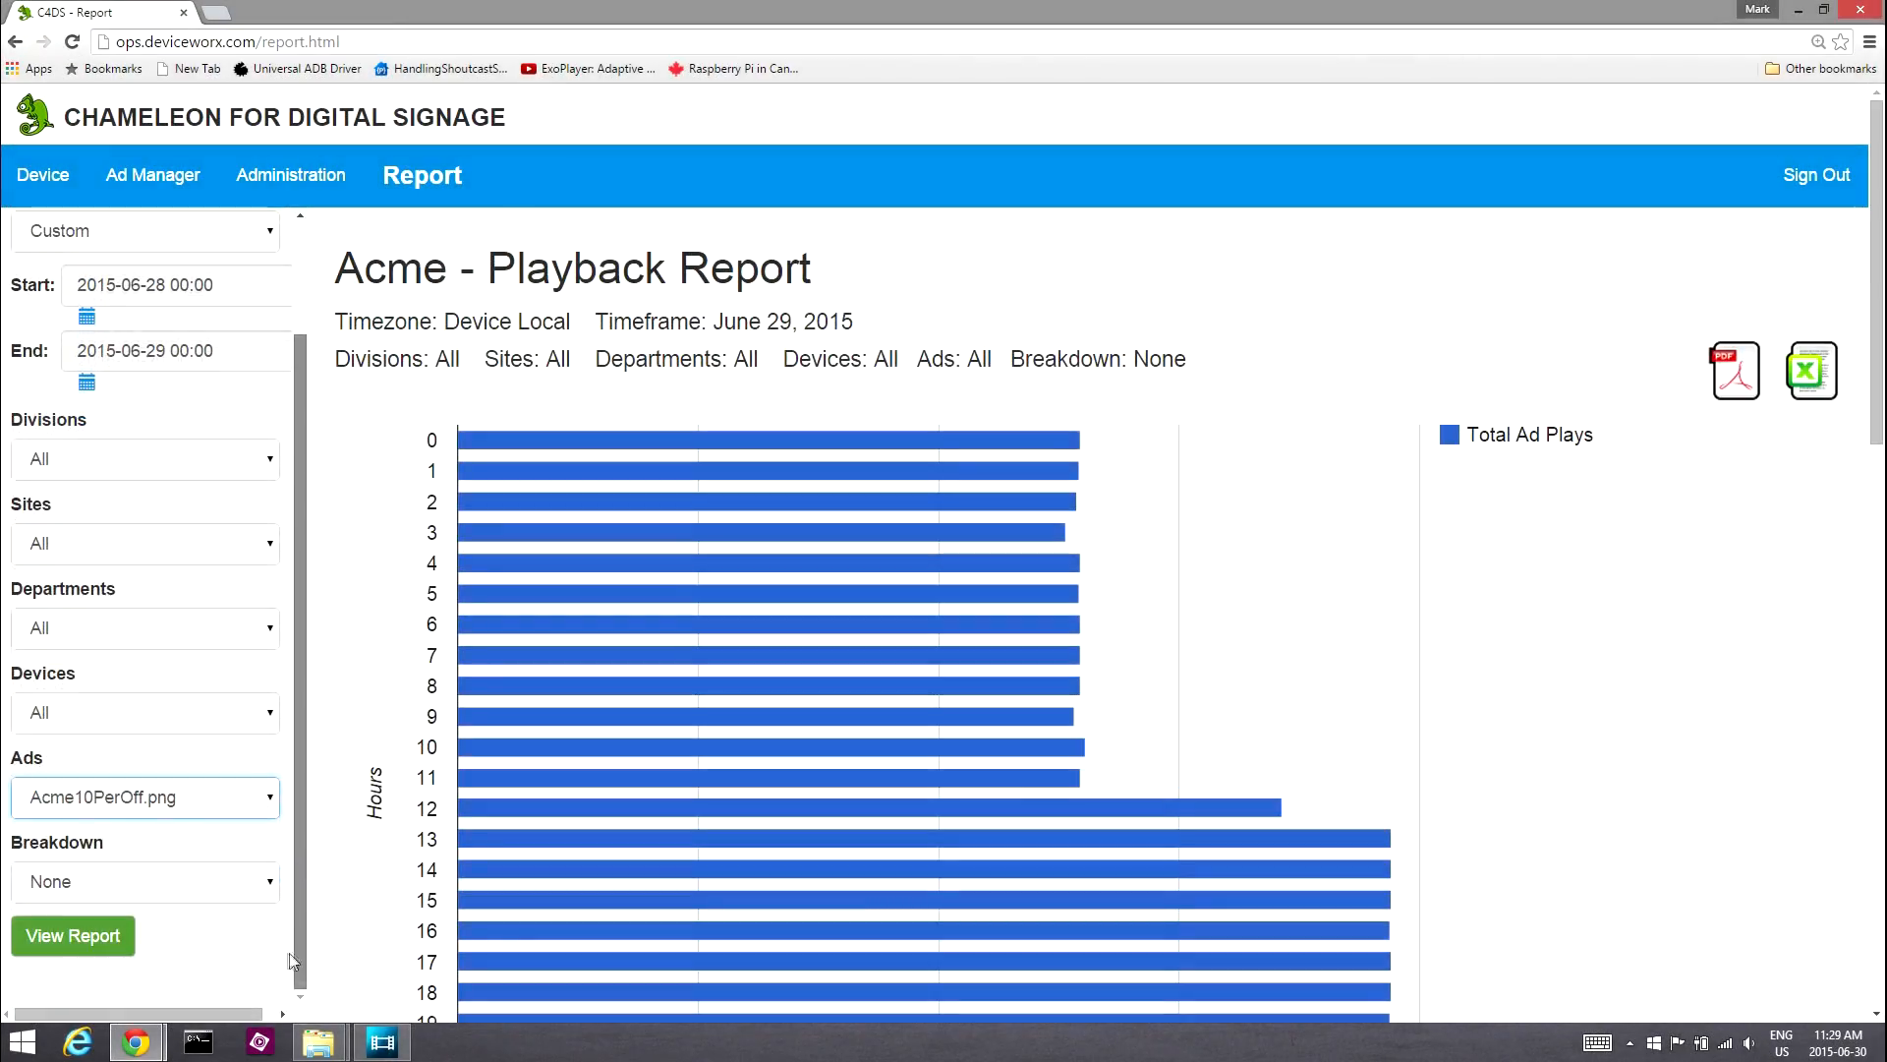
left_click(109, 934)
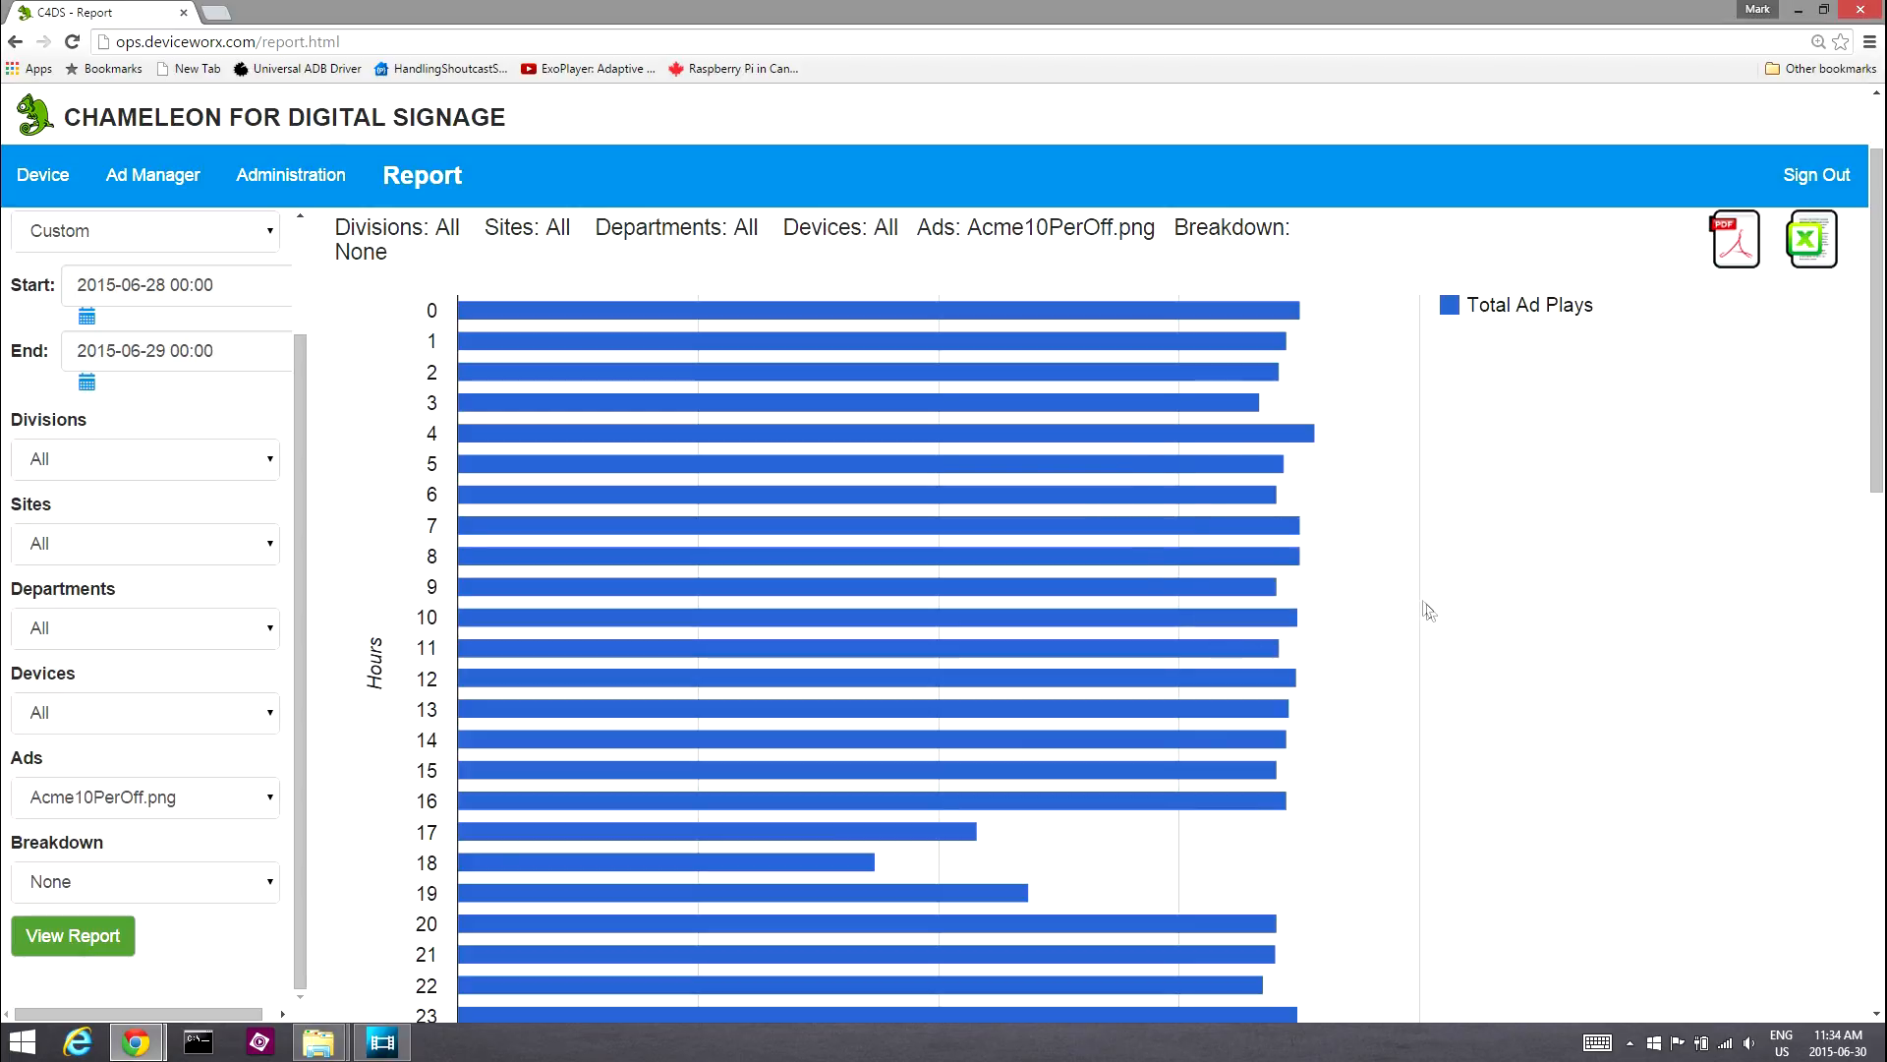
left_click_drag(1880, 432, 1814, 977)
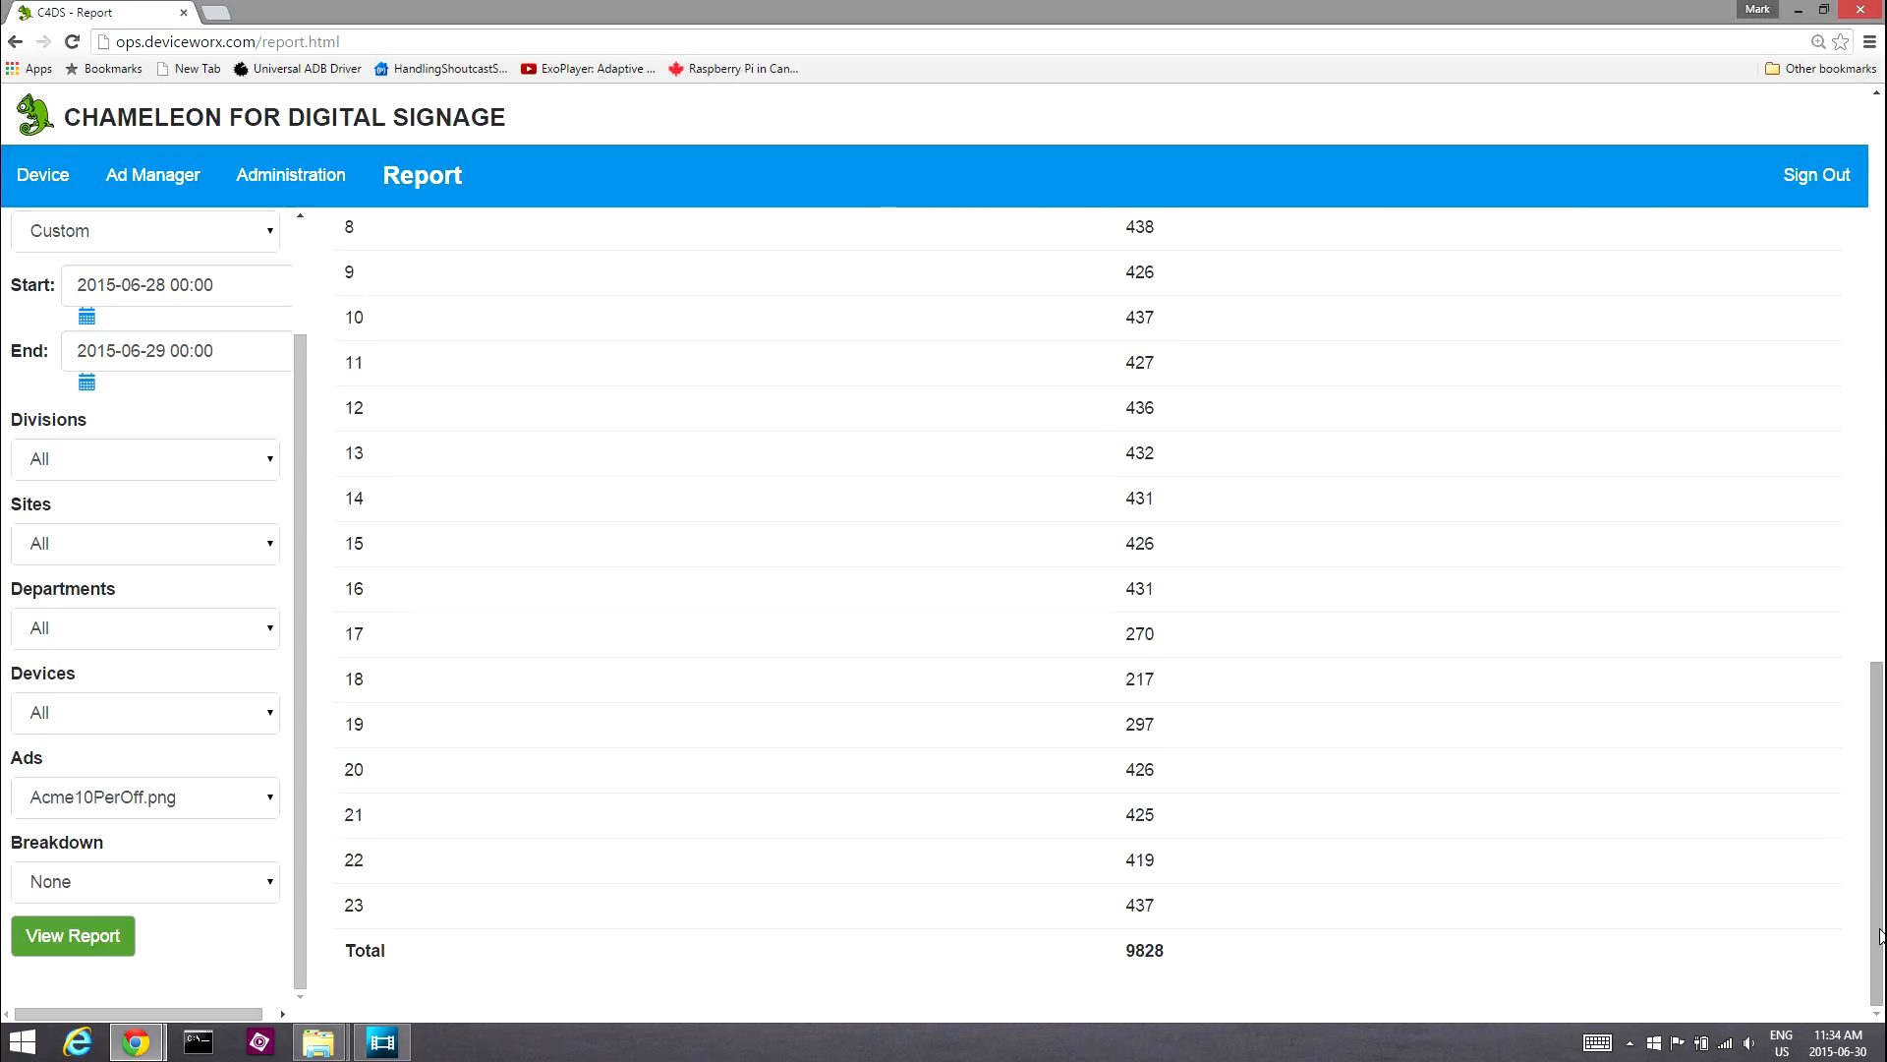
left_click_drag(1880, 936, 1855, 405)
mouse_move(1273, 365)
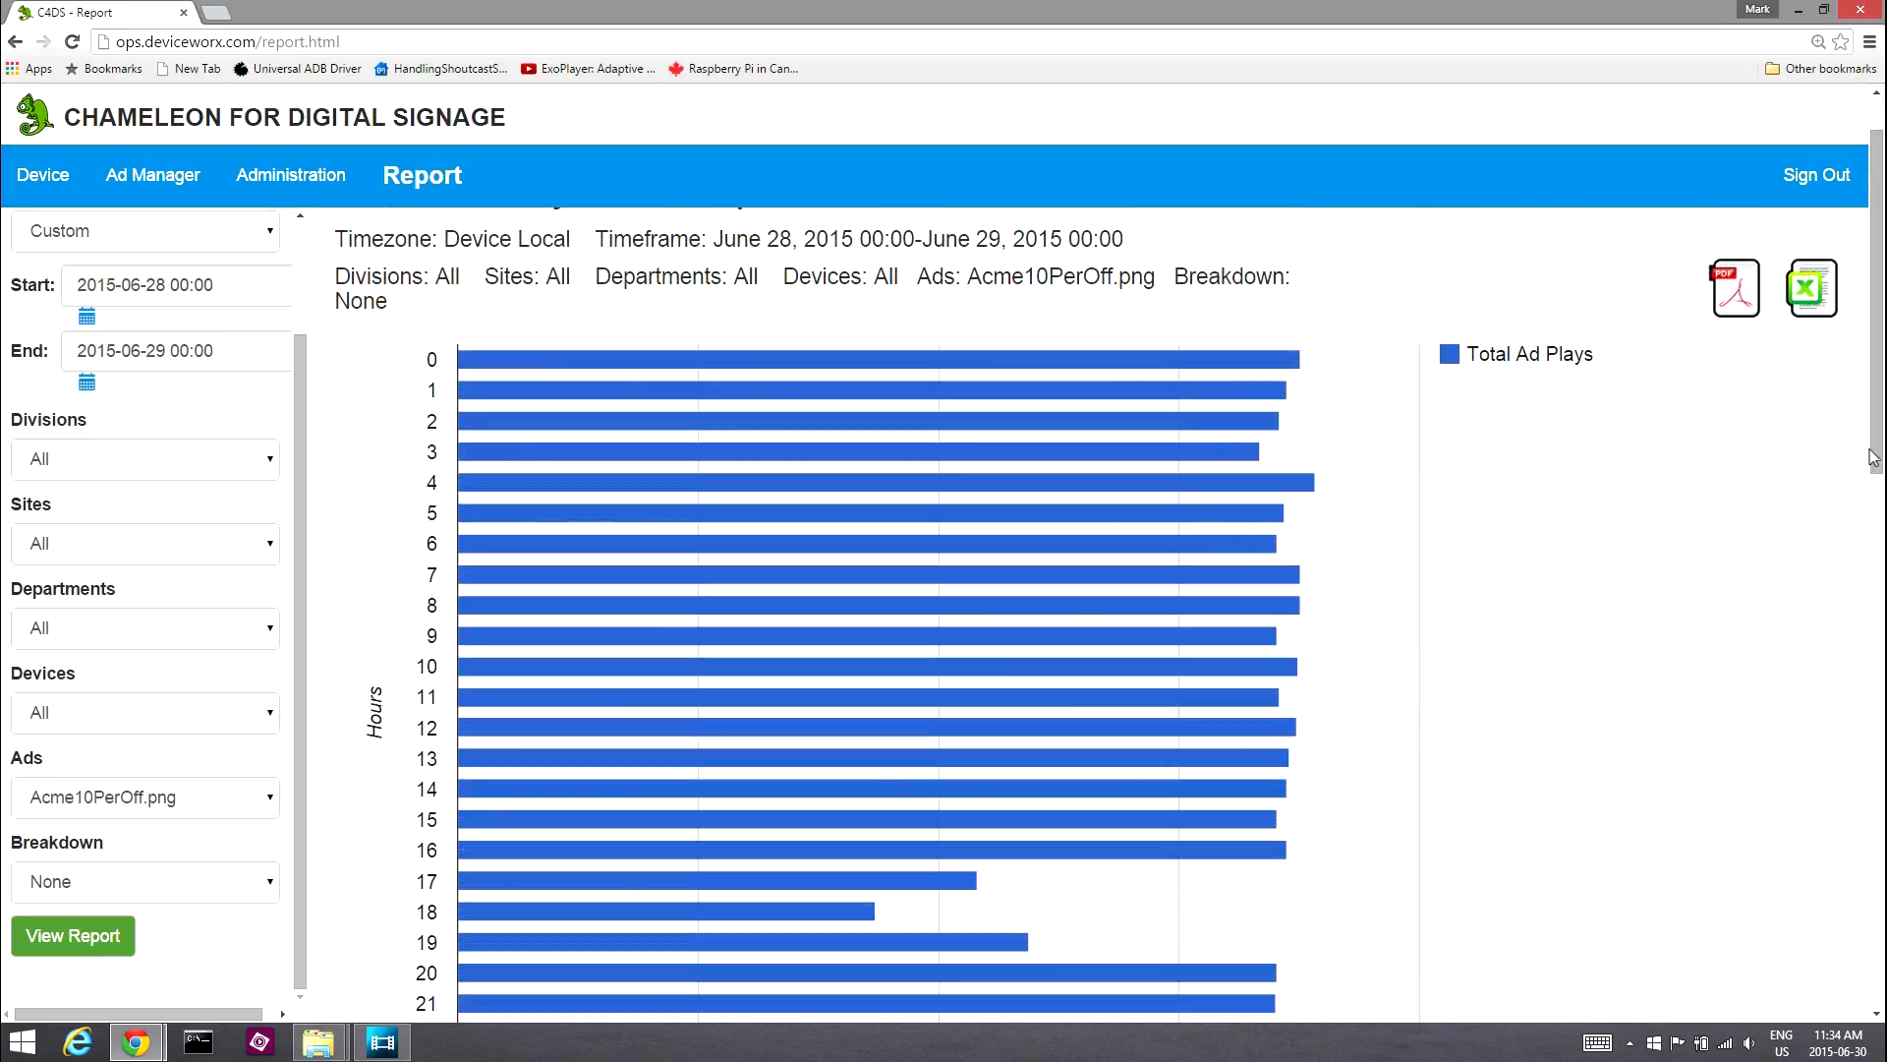
left_click_drag(1878, 458, 1803, 805)
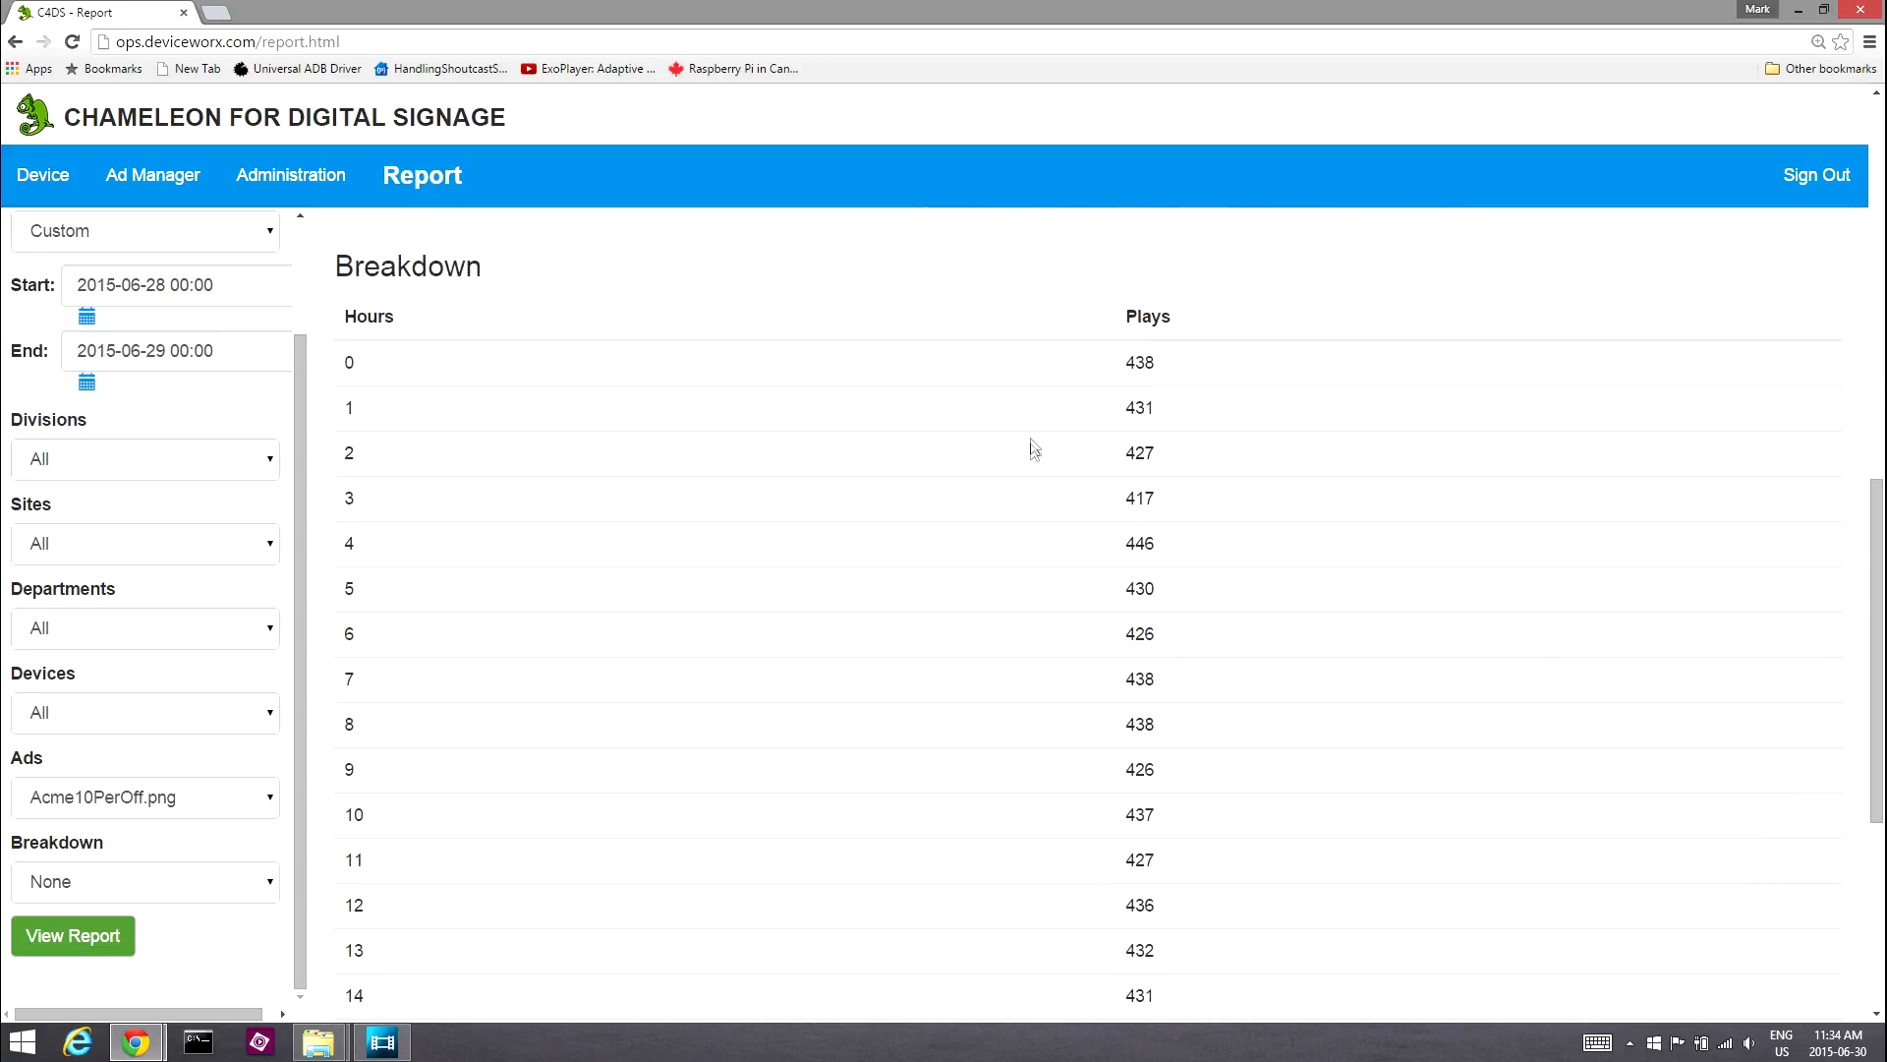
left_click_drag(1128, 364, 1140, 367)
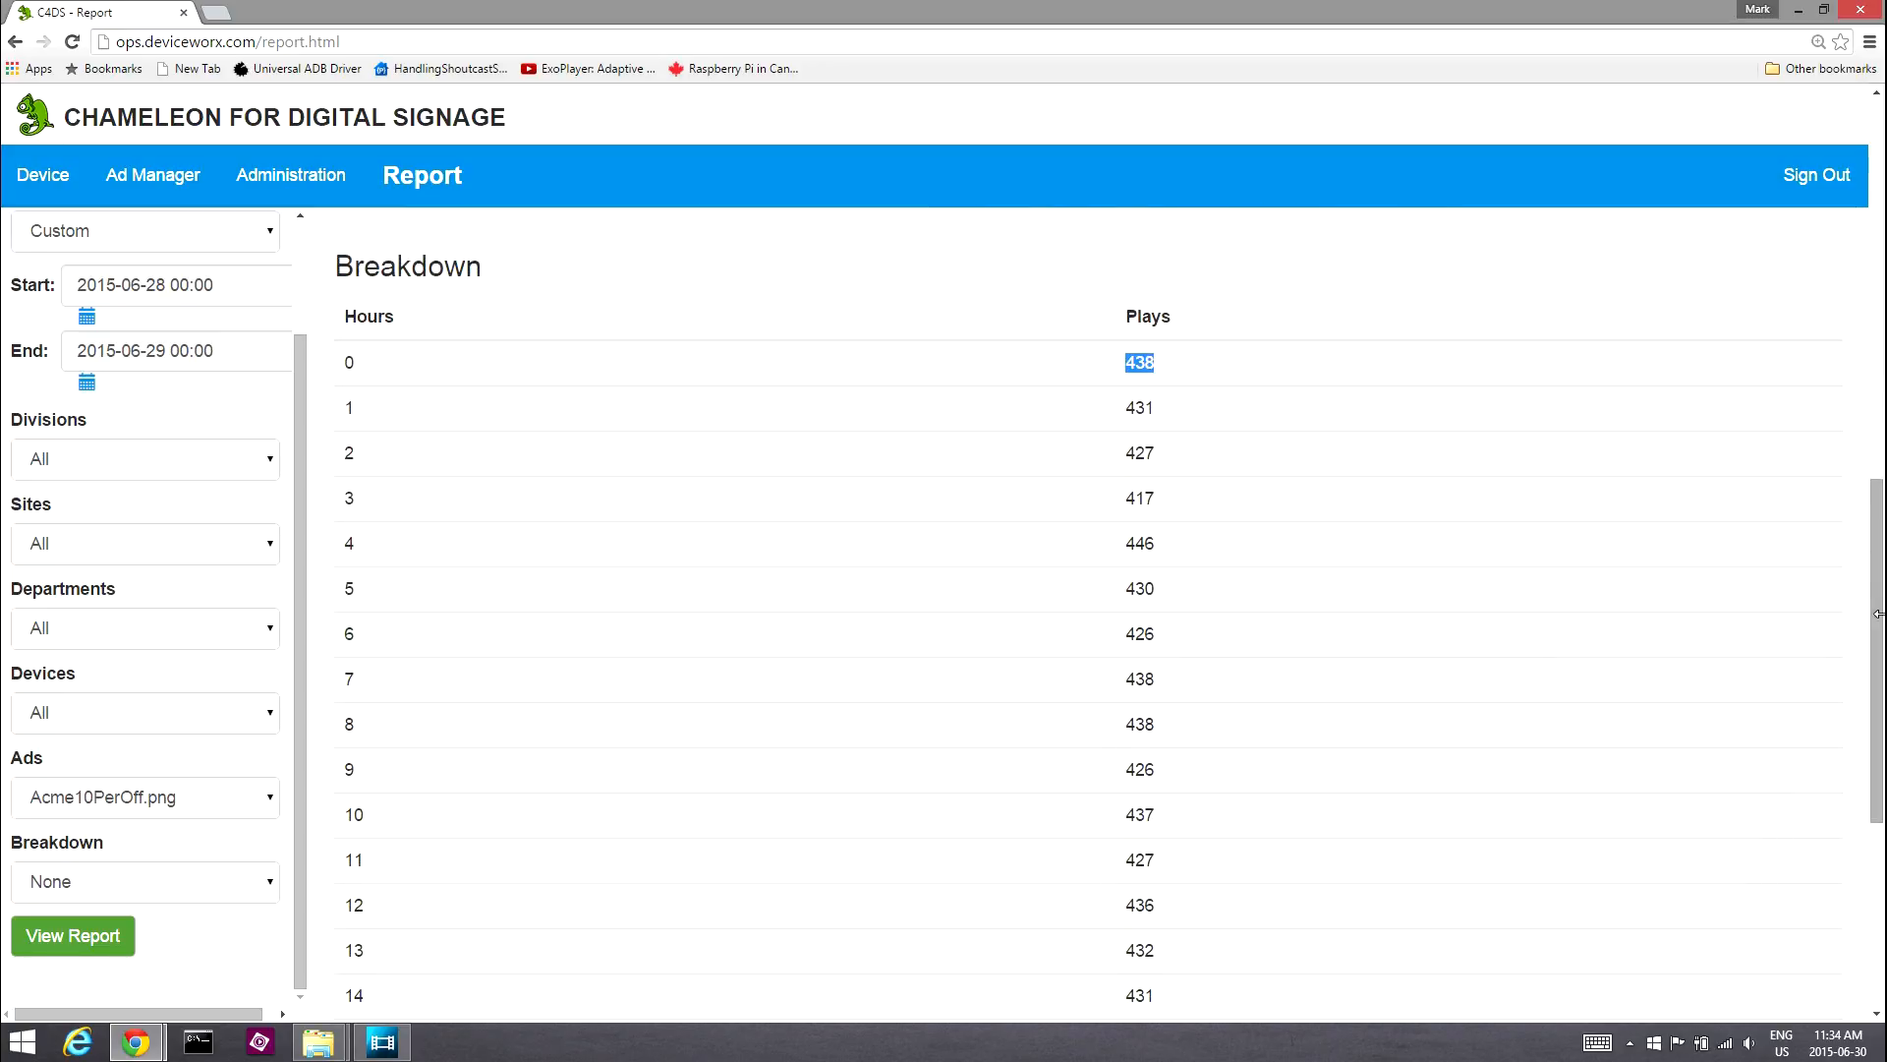
left_click_drag(1879, 641, 1877, 258)
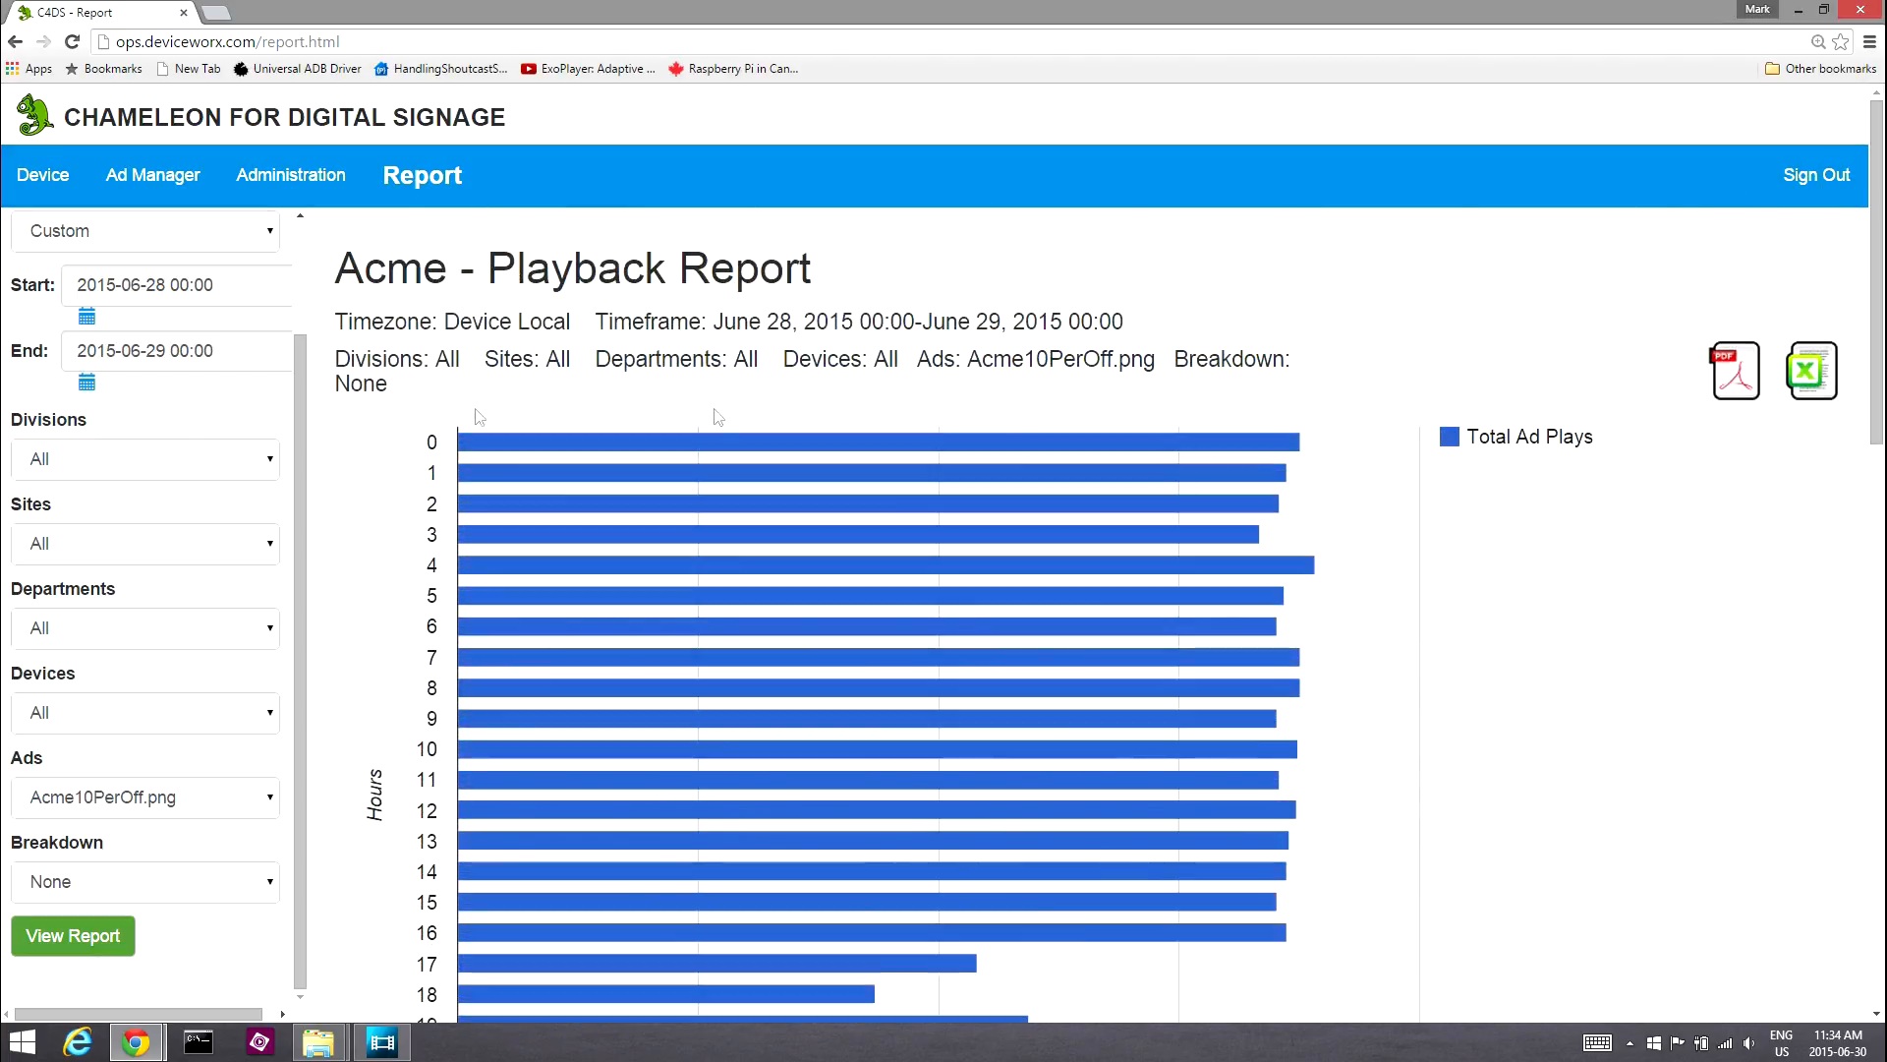
Generate a Month playback report for June 2015 covering all ads
left_click(125, 246)
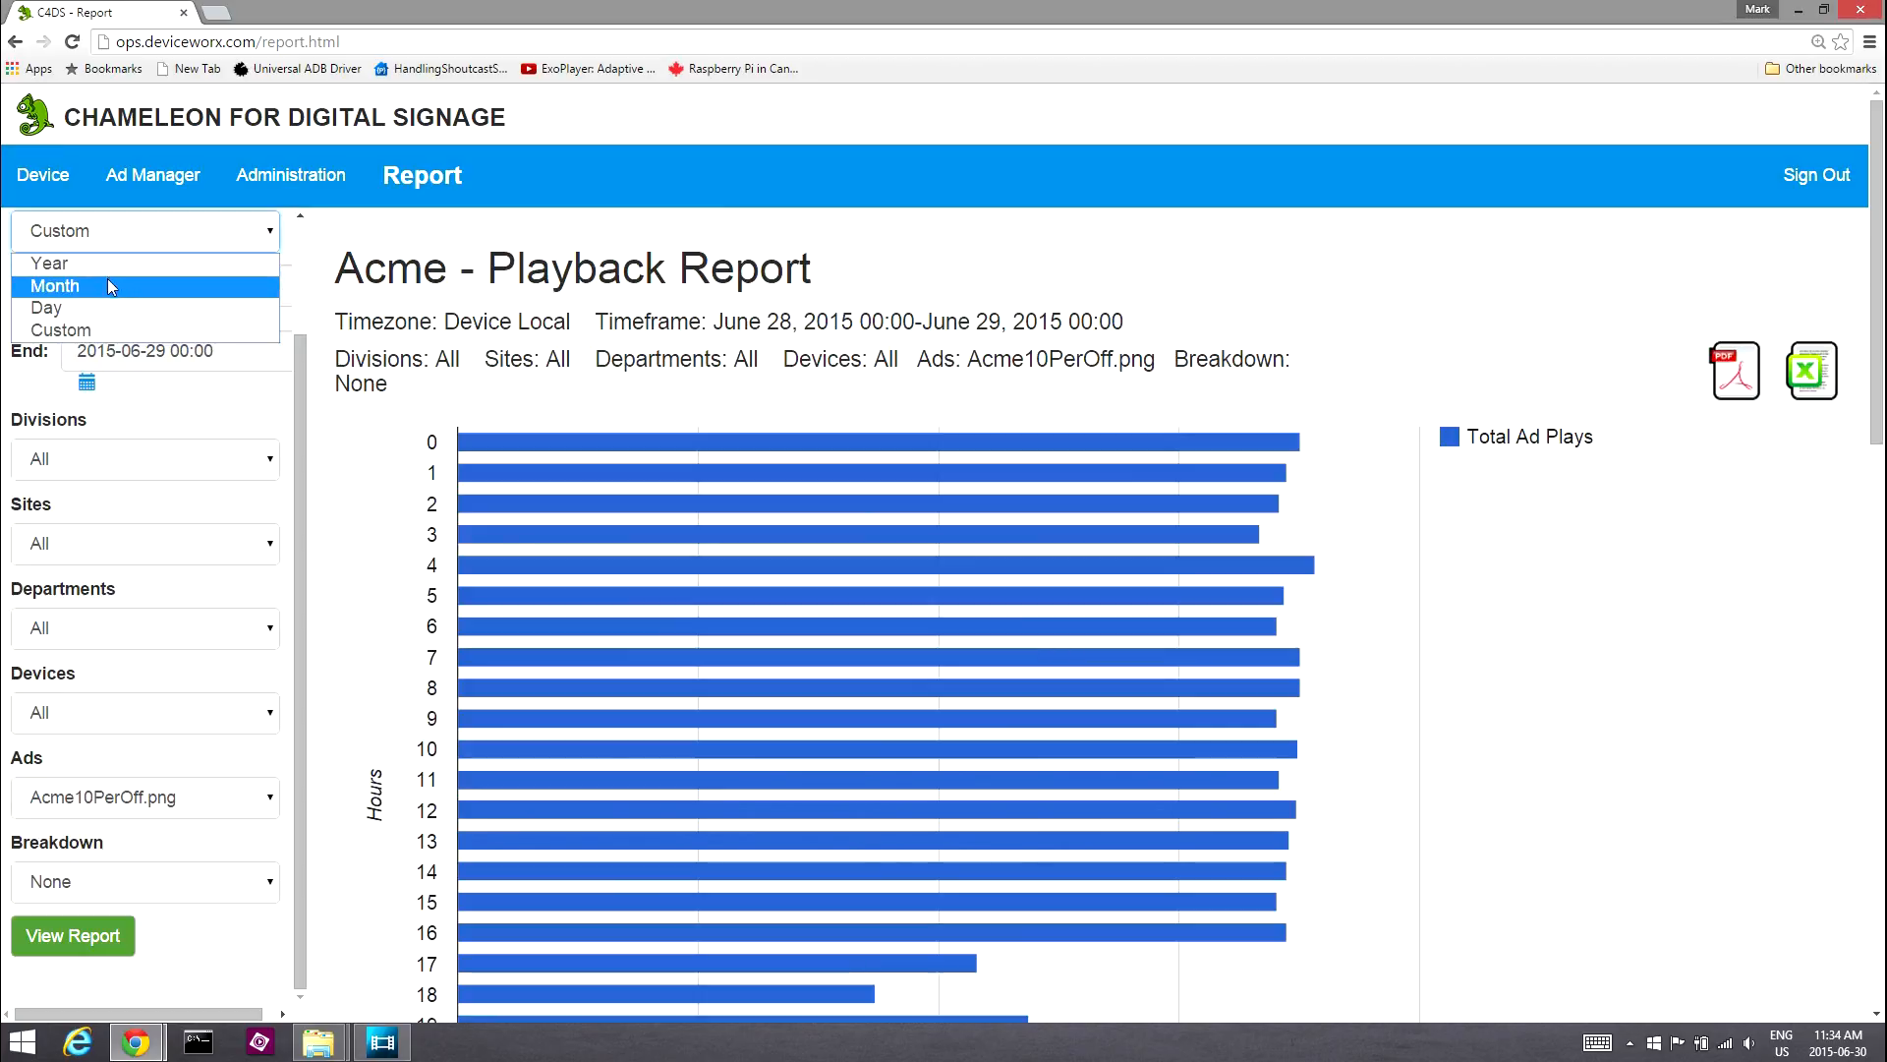
left_click(106, 283)
left_click(56, 806)
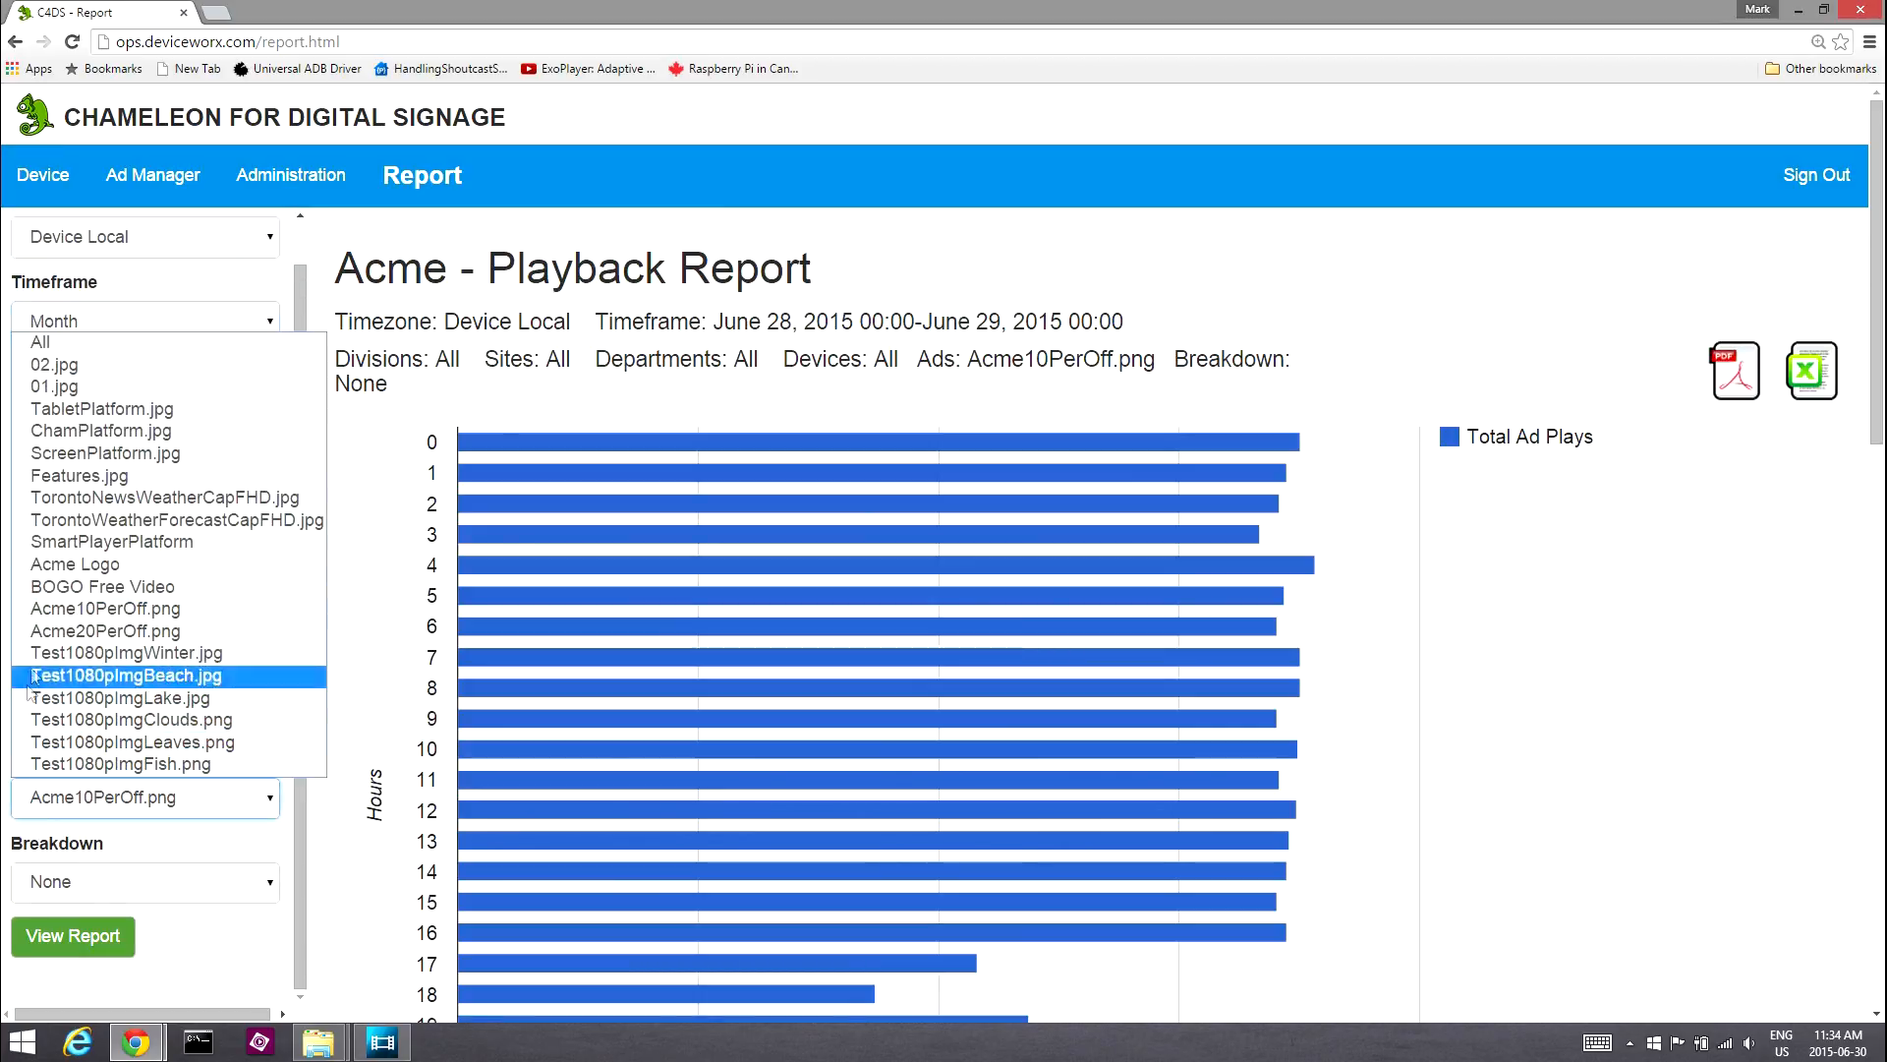
left_click(81, 352)
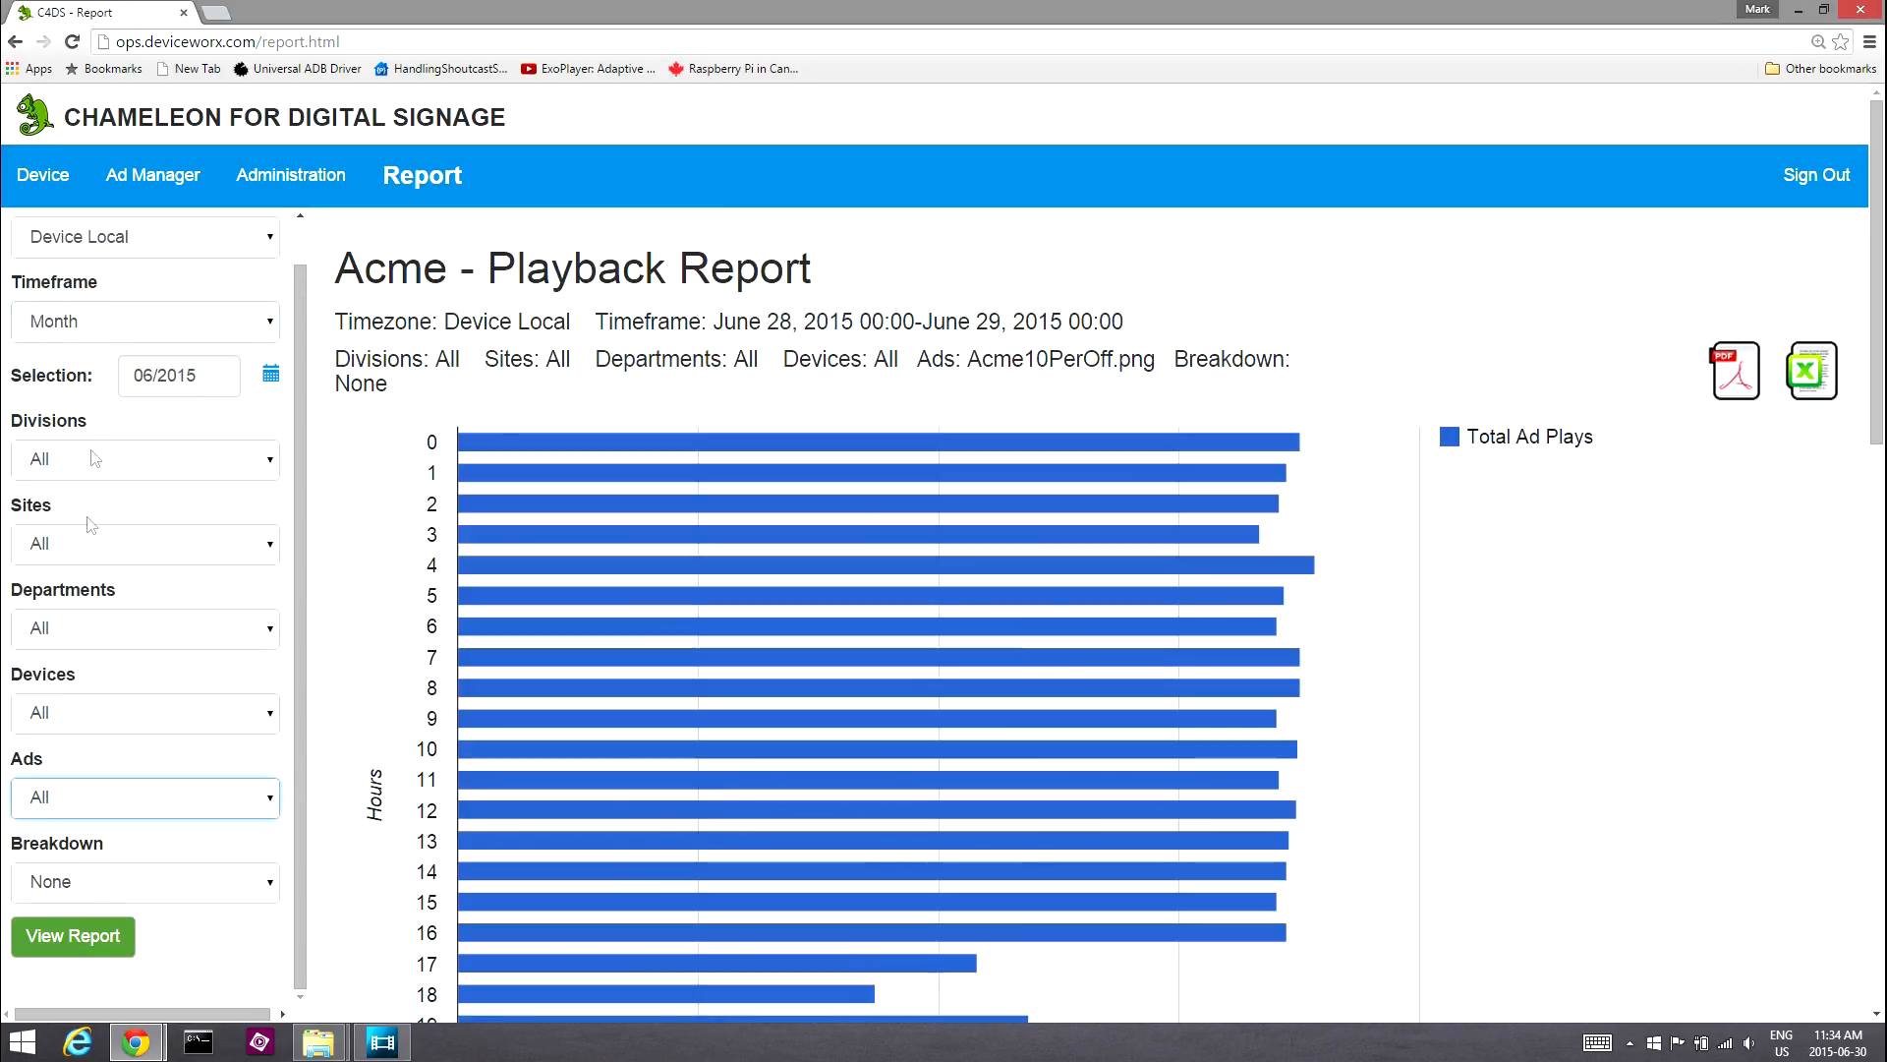
left_click(74, 935)
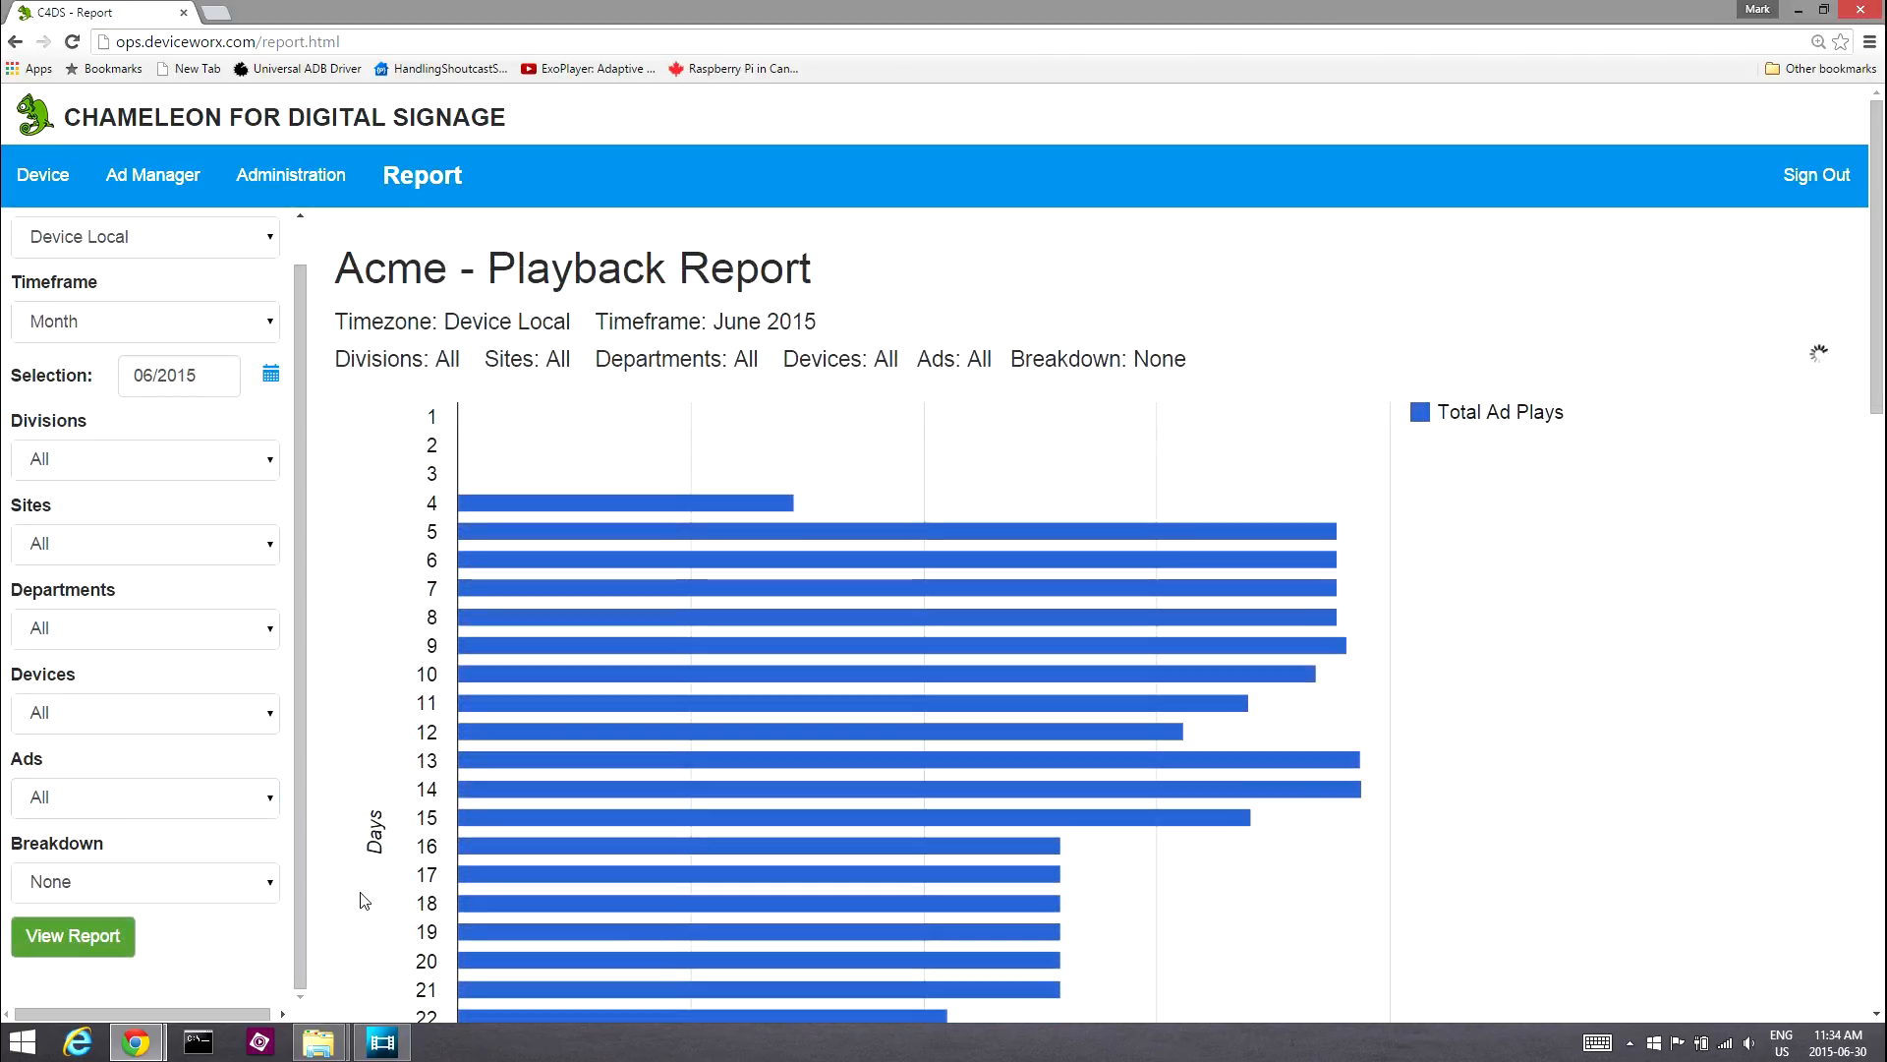
Generate a Year playback report for 2015 covering all divisions, devices and ads
left_click(138, 322)
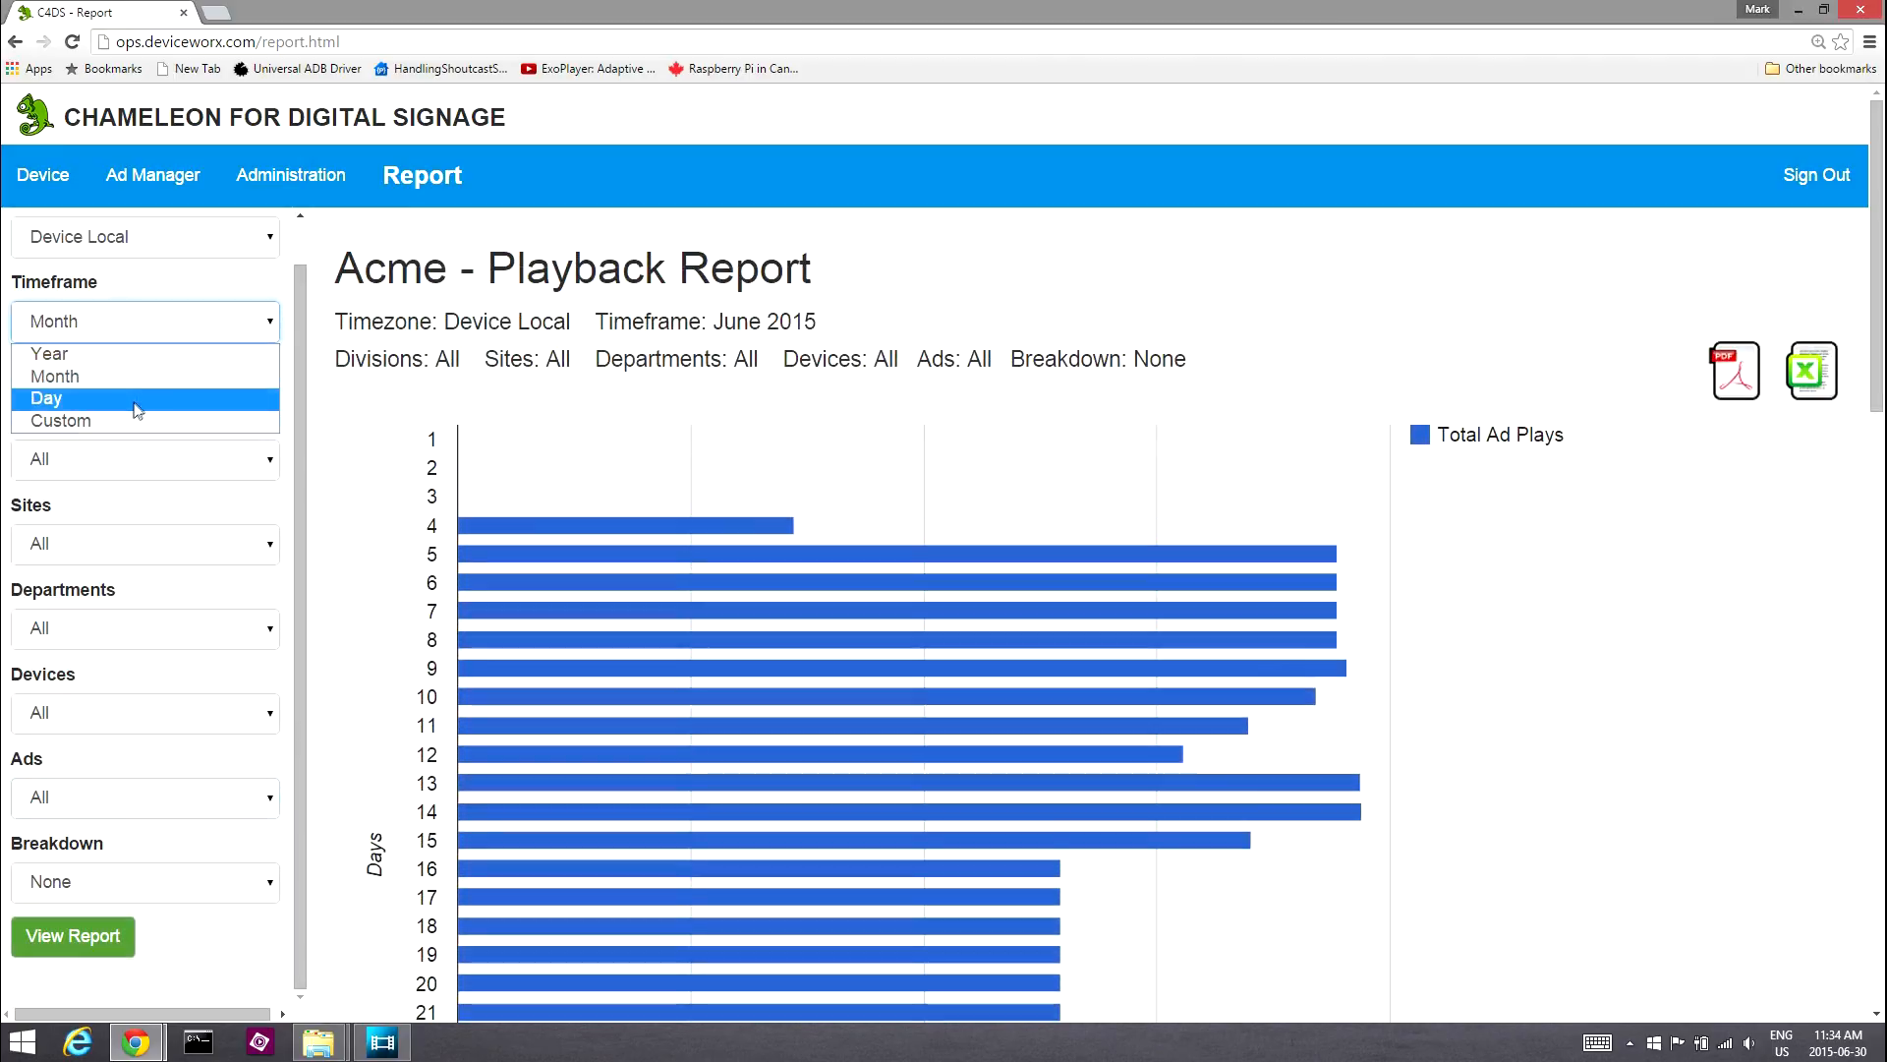
left_click(127, 355)
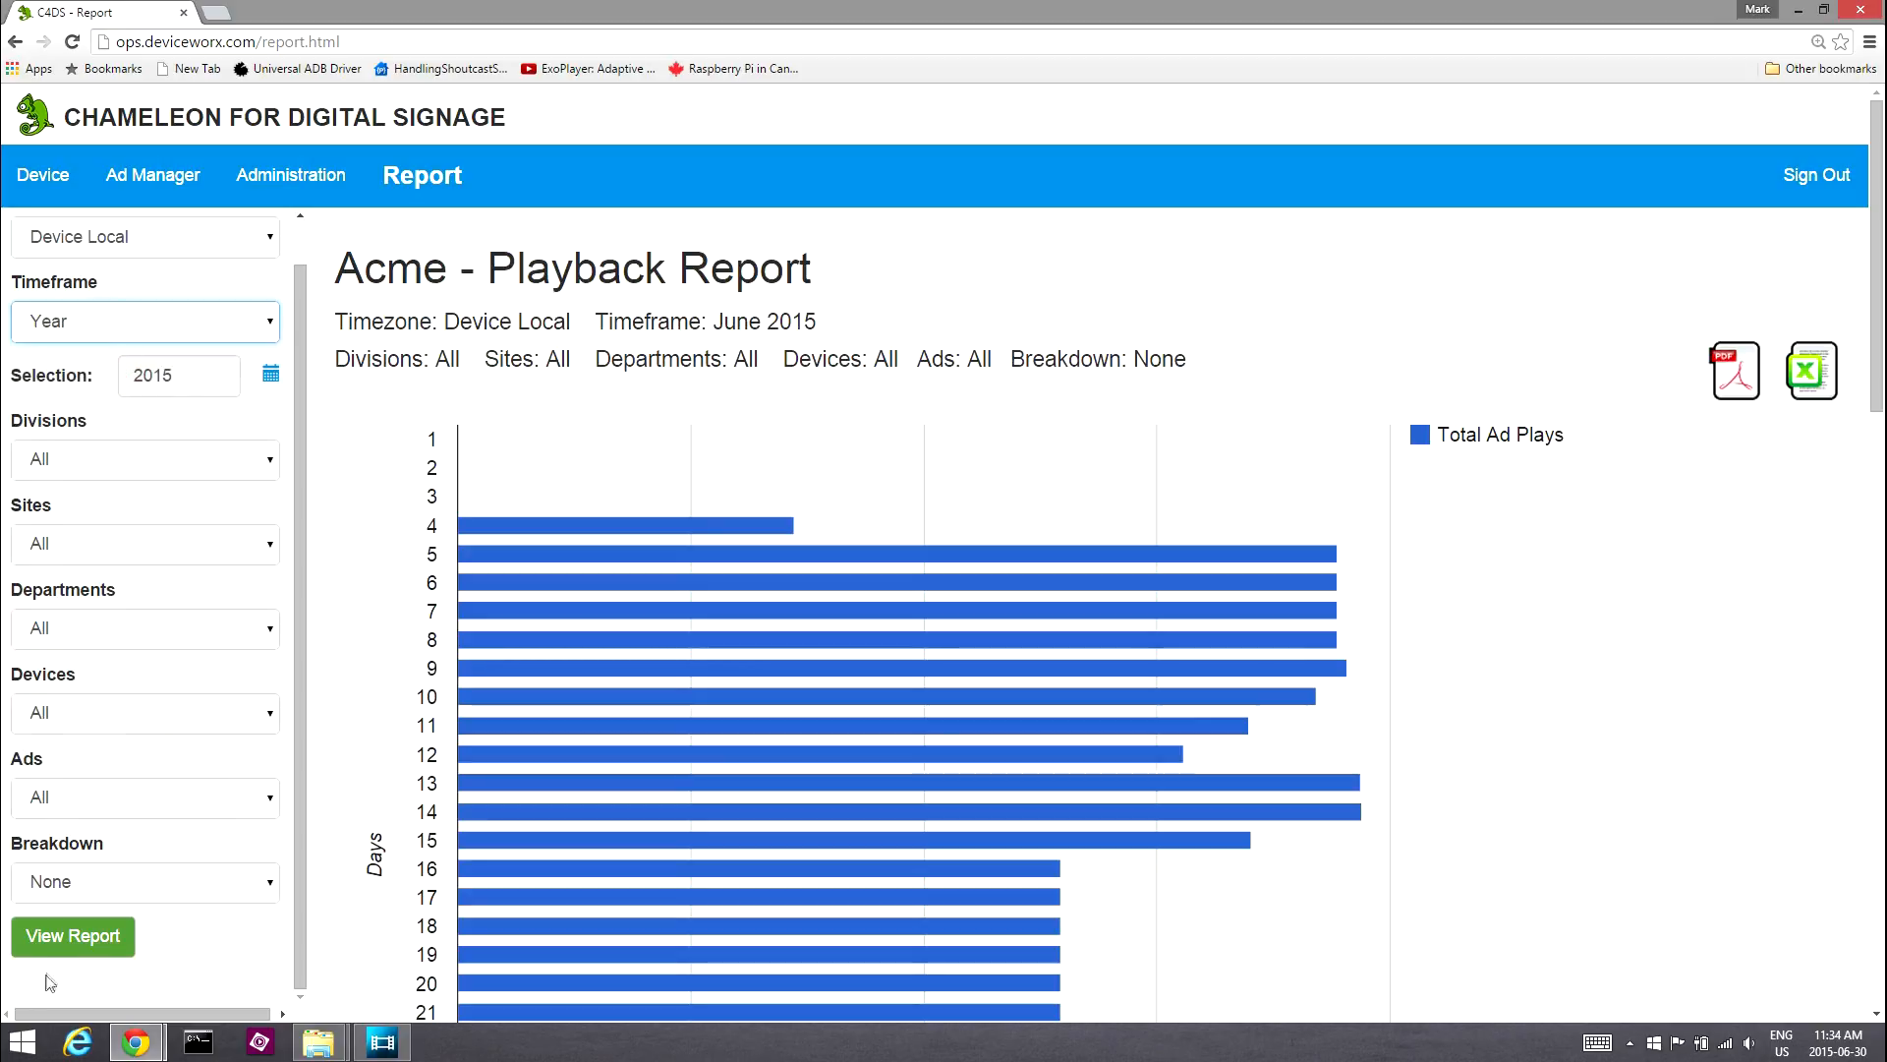
left_click(59, 944)
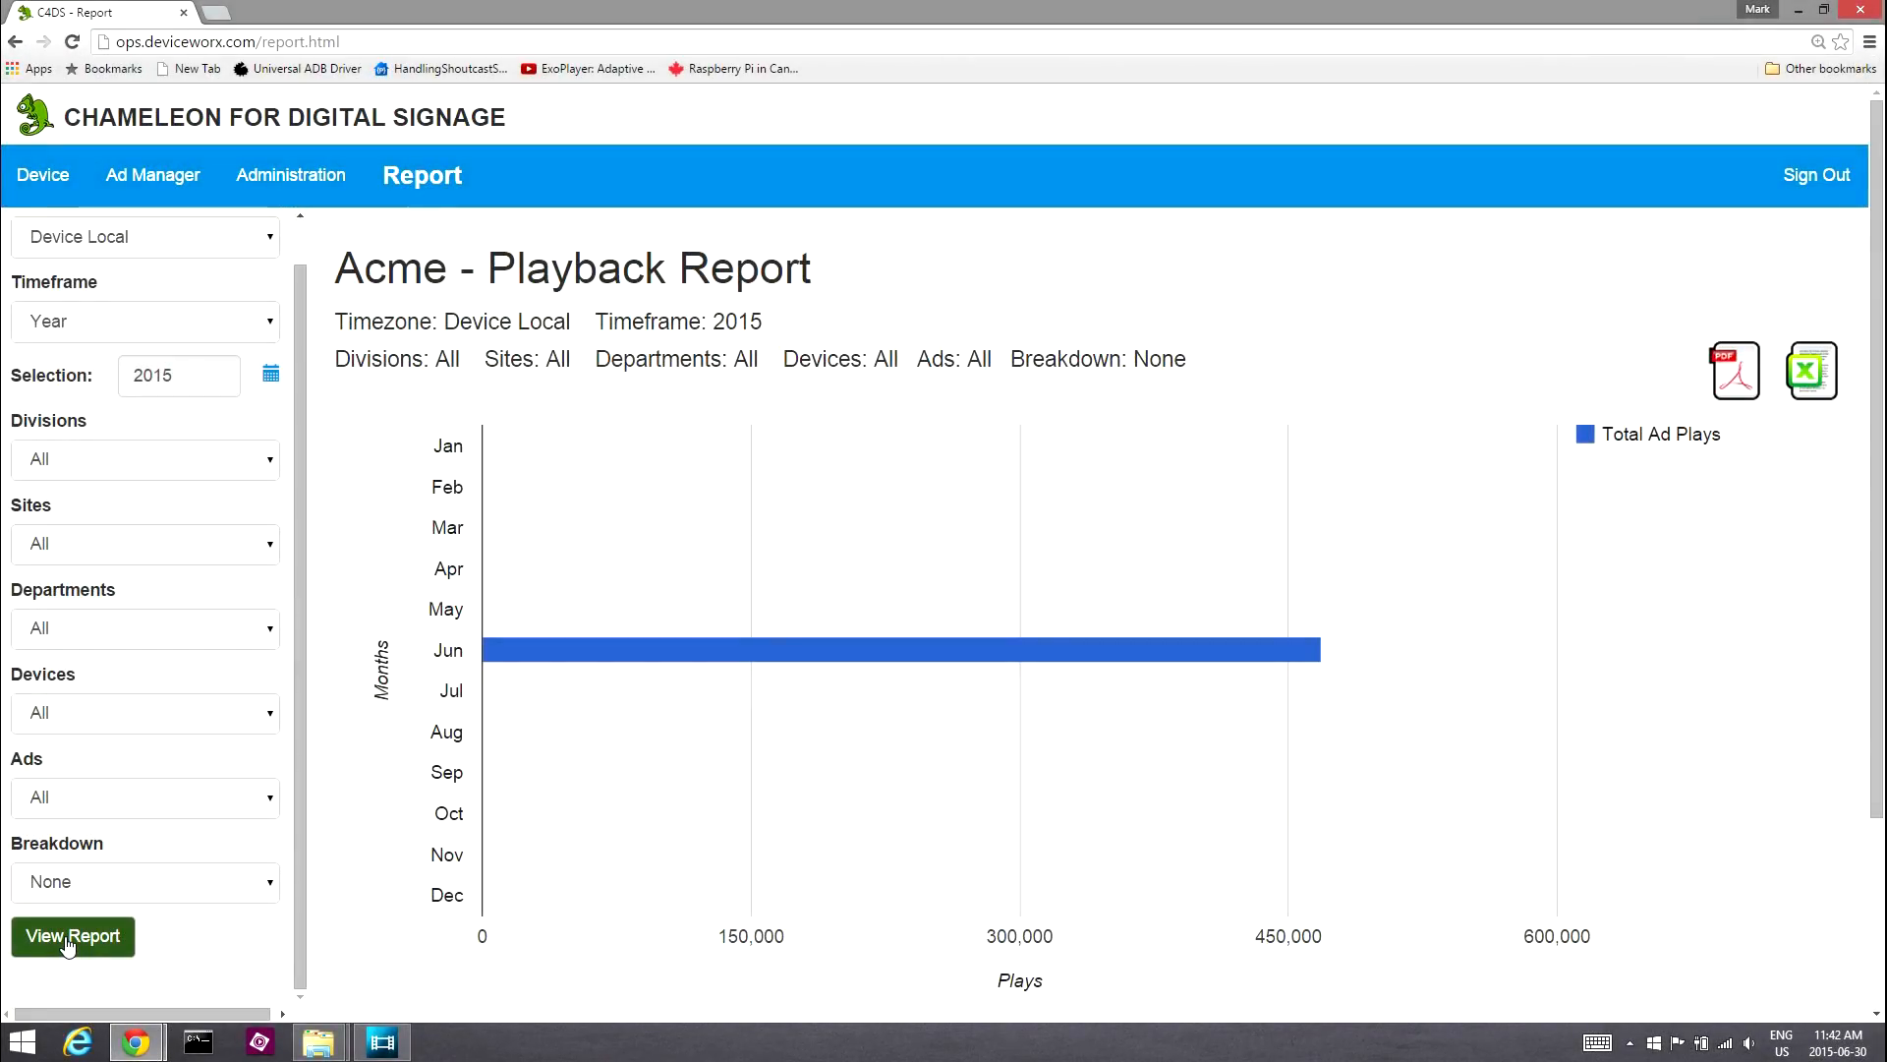
Generate a Day playback report for 2015-06-29 broken down by Ads and review its hourly breakdown table
left_click(79, 884)
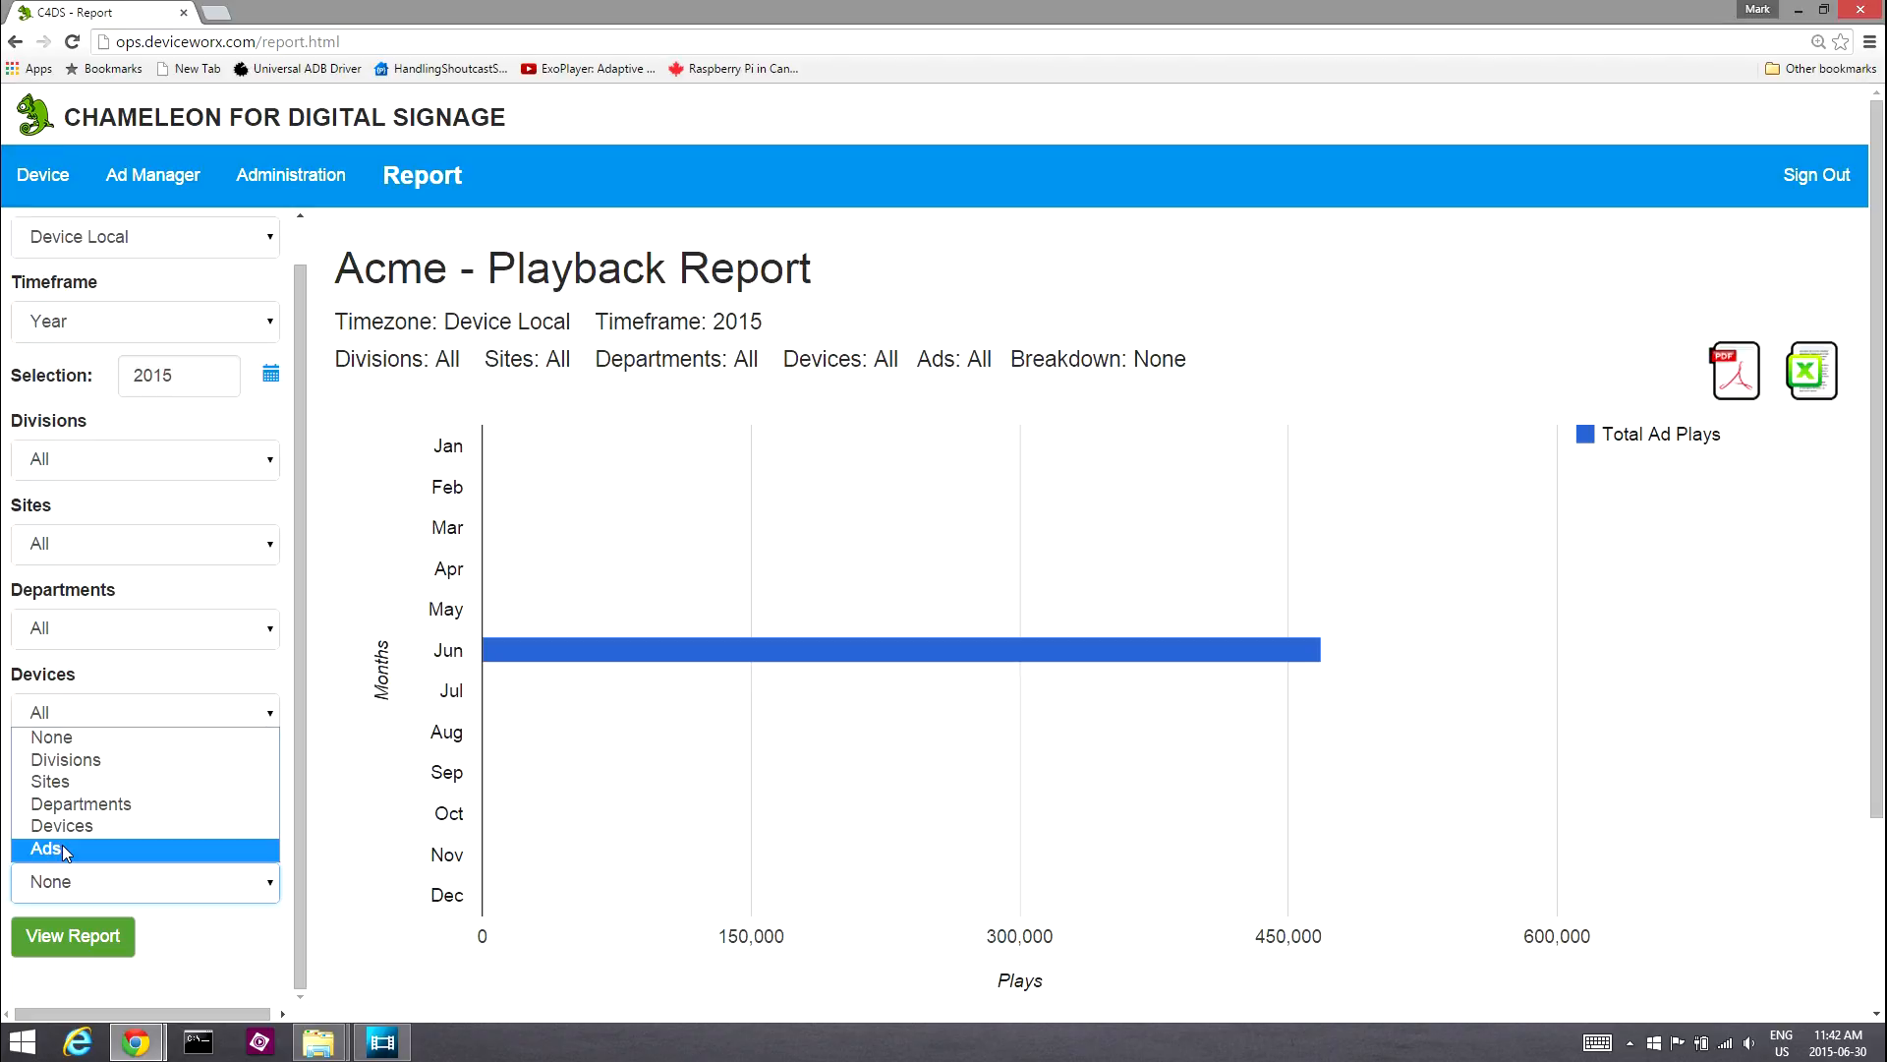
left_click(148, 337)
left_click(118, 396)
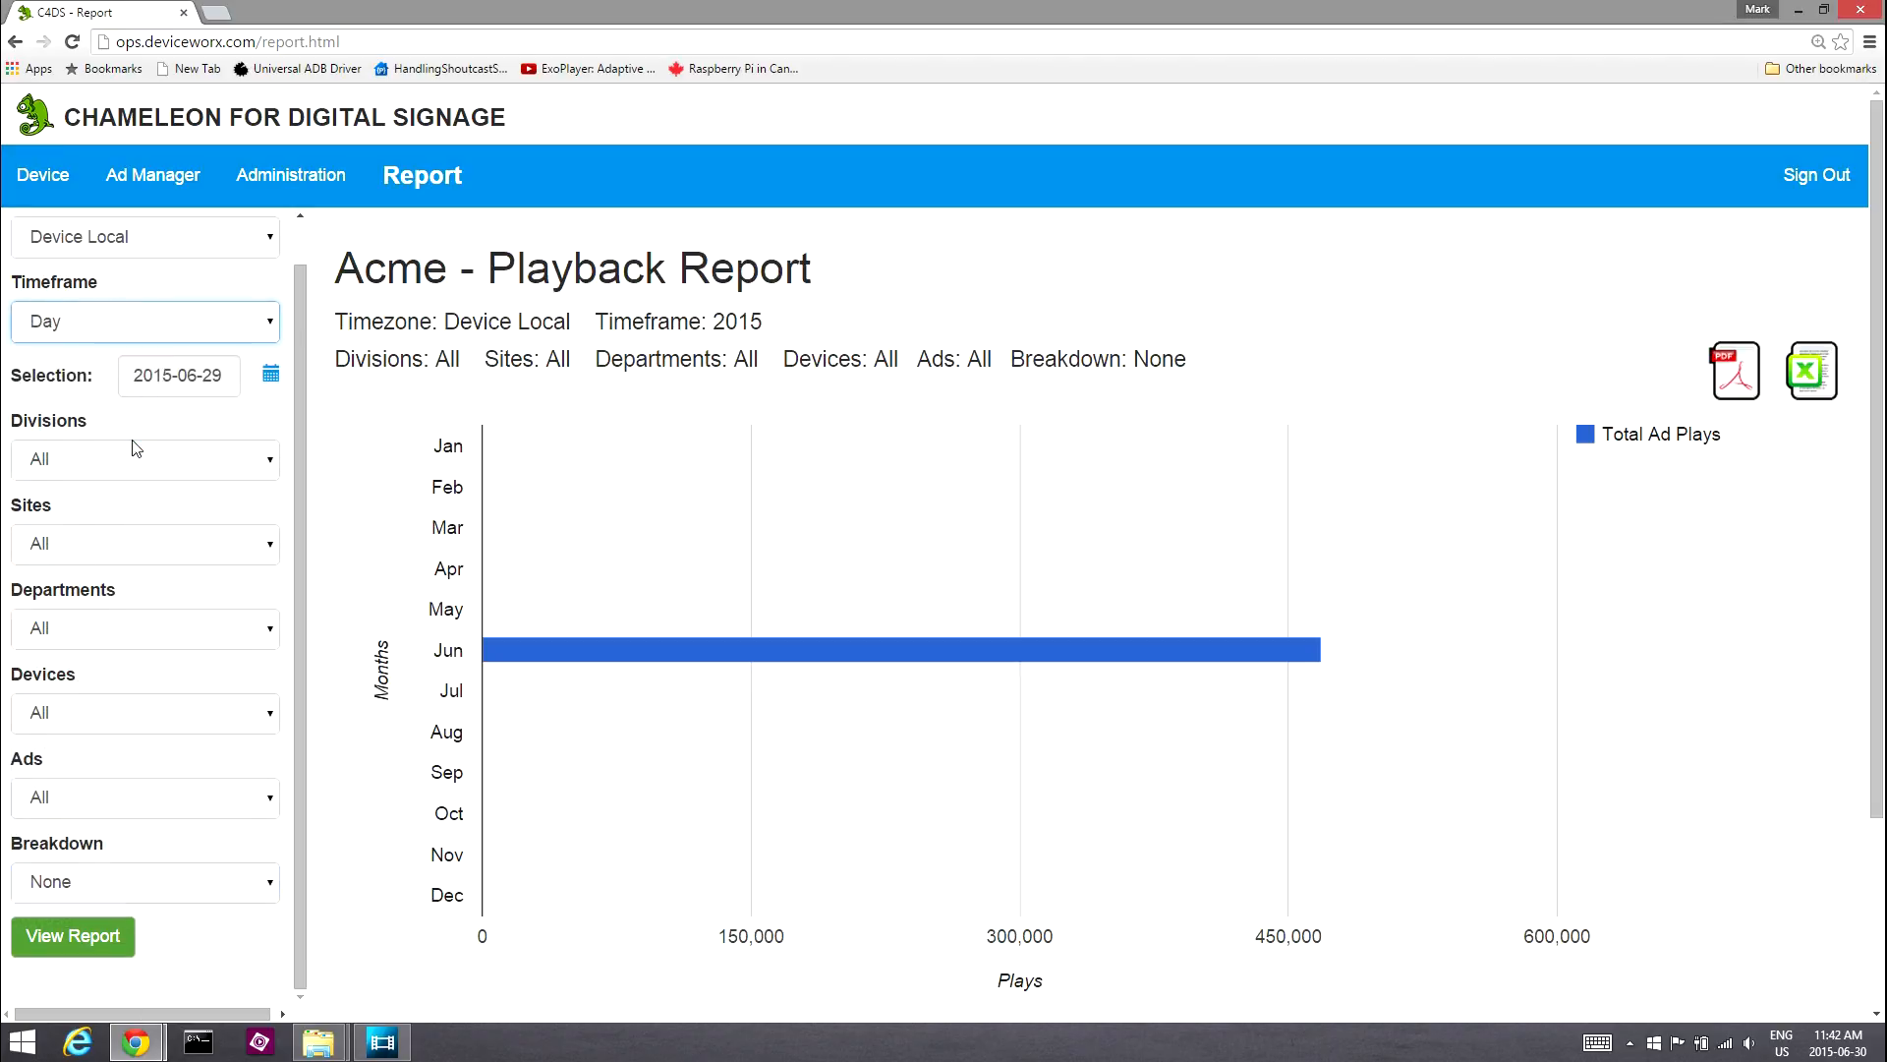
left_click(102, 883)
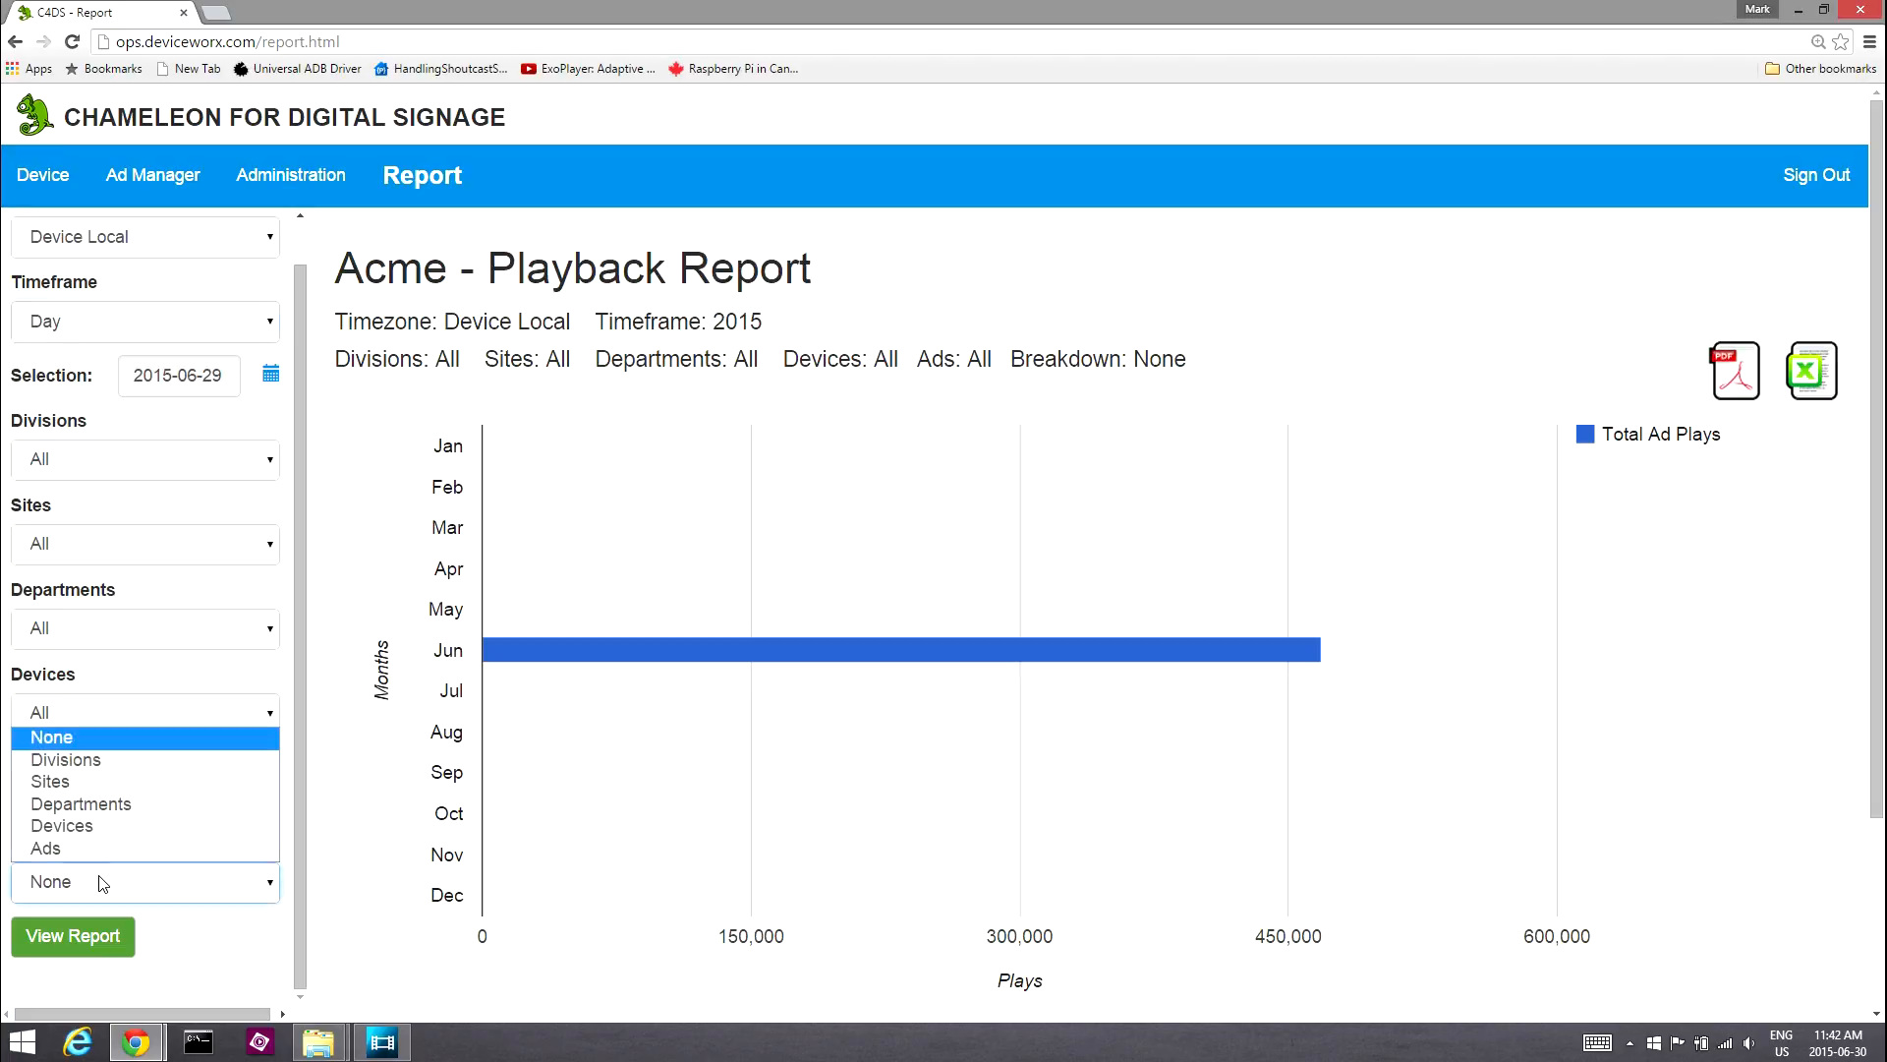
left_click(65, 851)
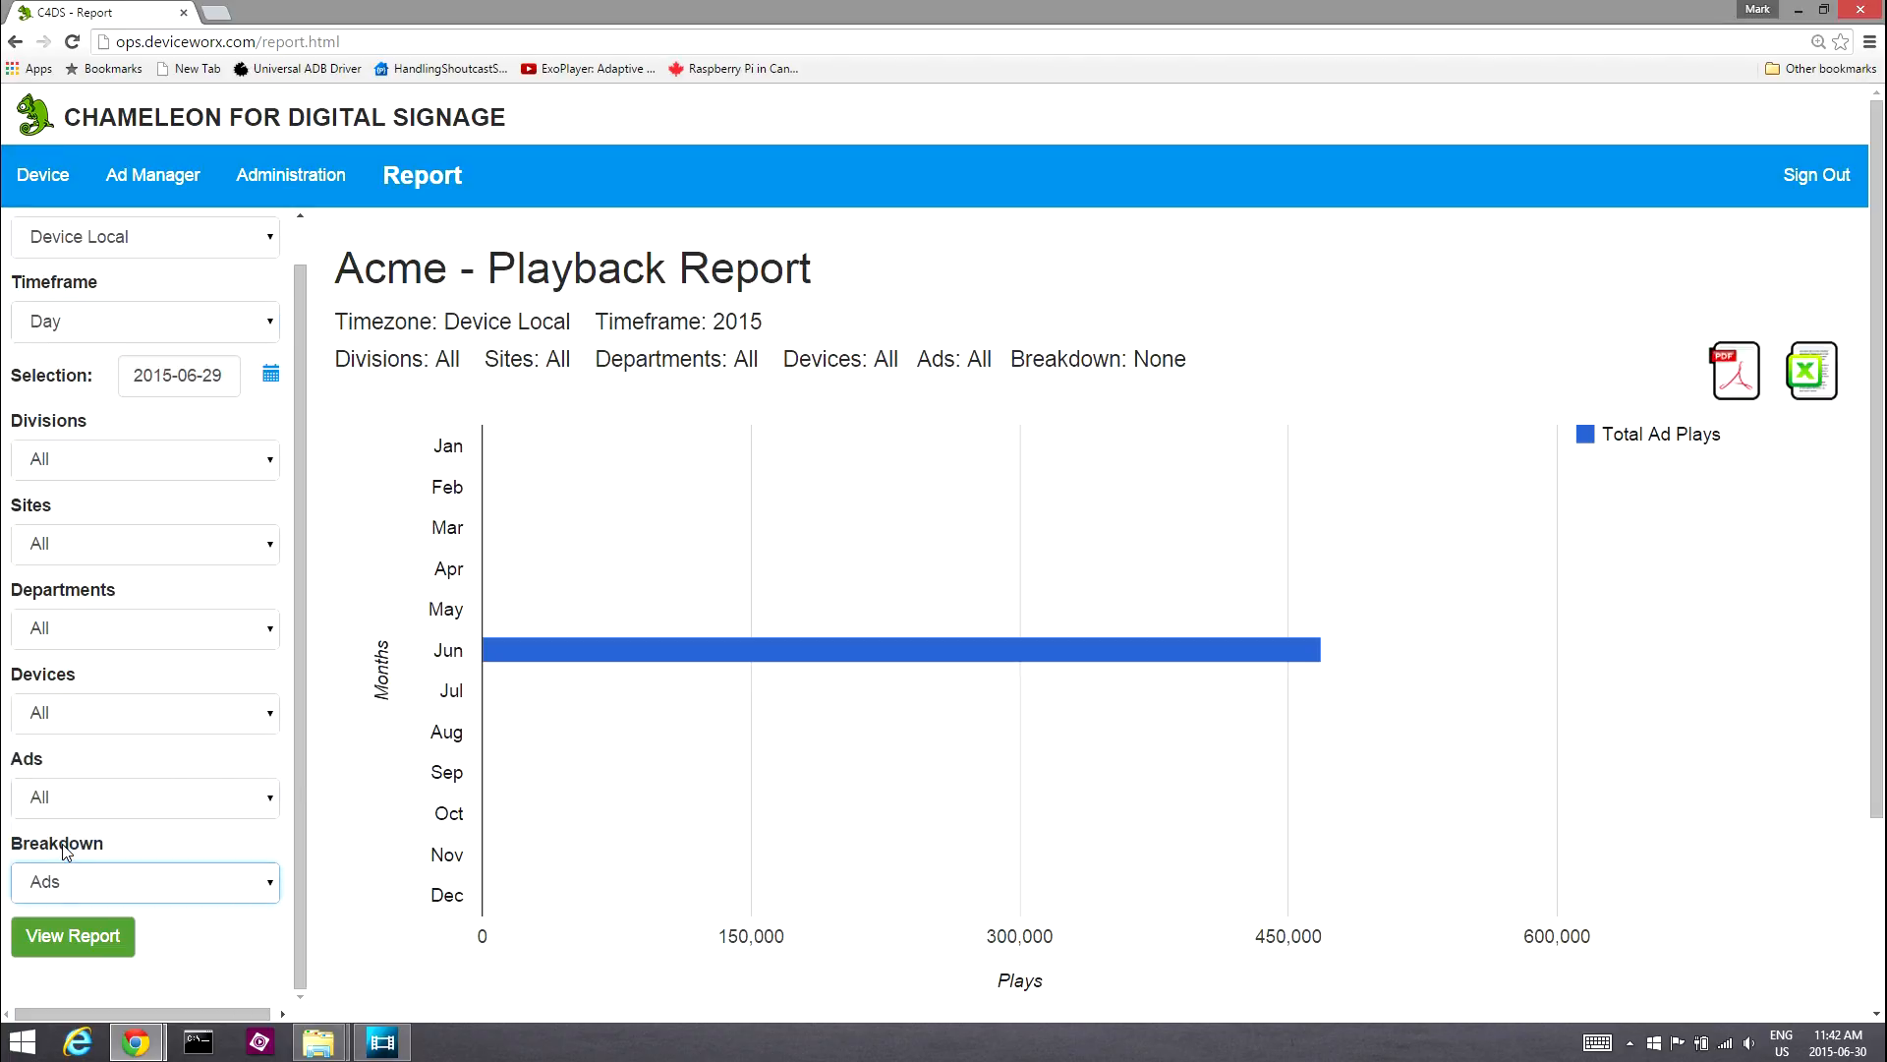
left_click(71, 928)
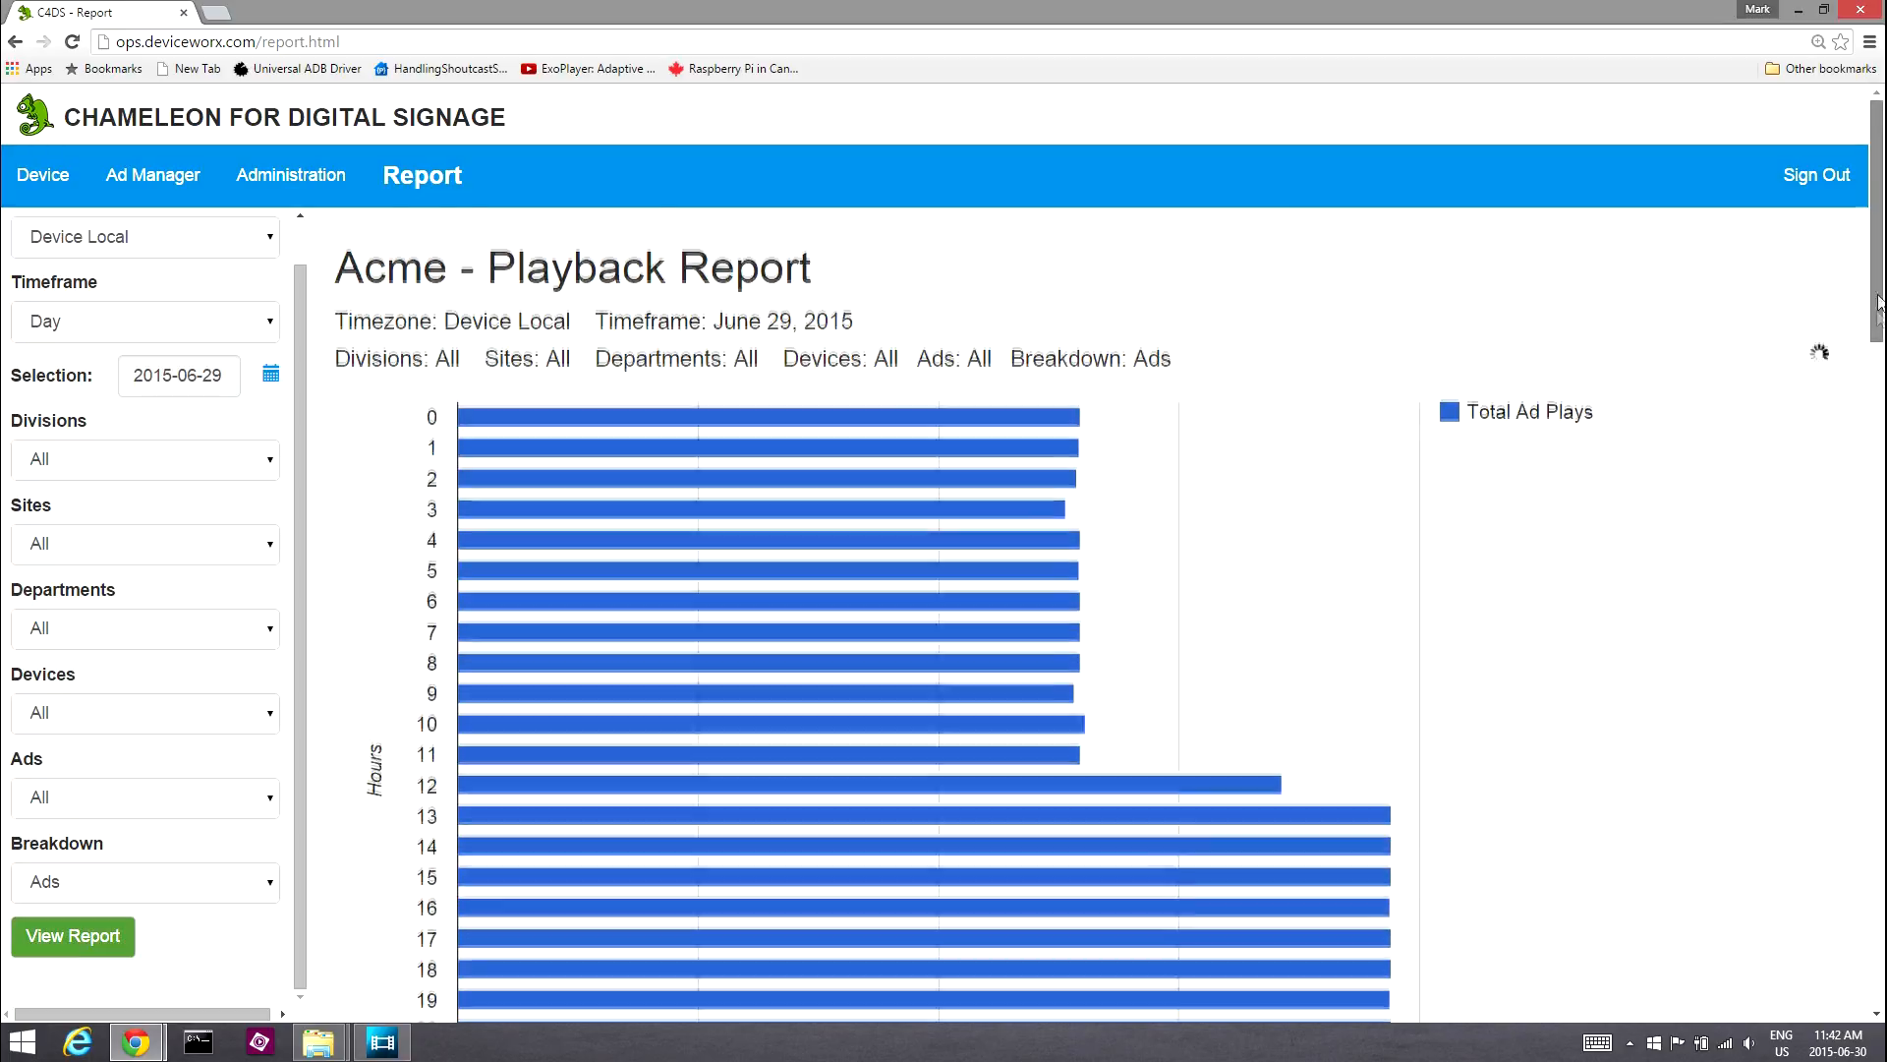
scroll(1812, 780, "down", 15)
scroll(1806, 749, "down", 5)
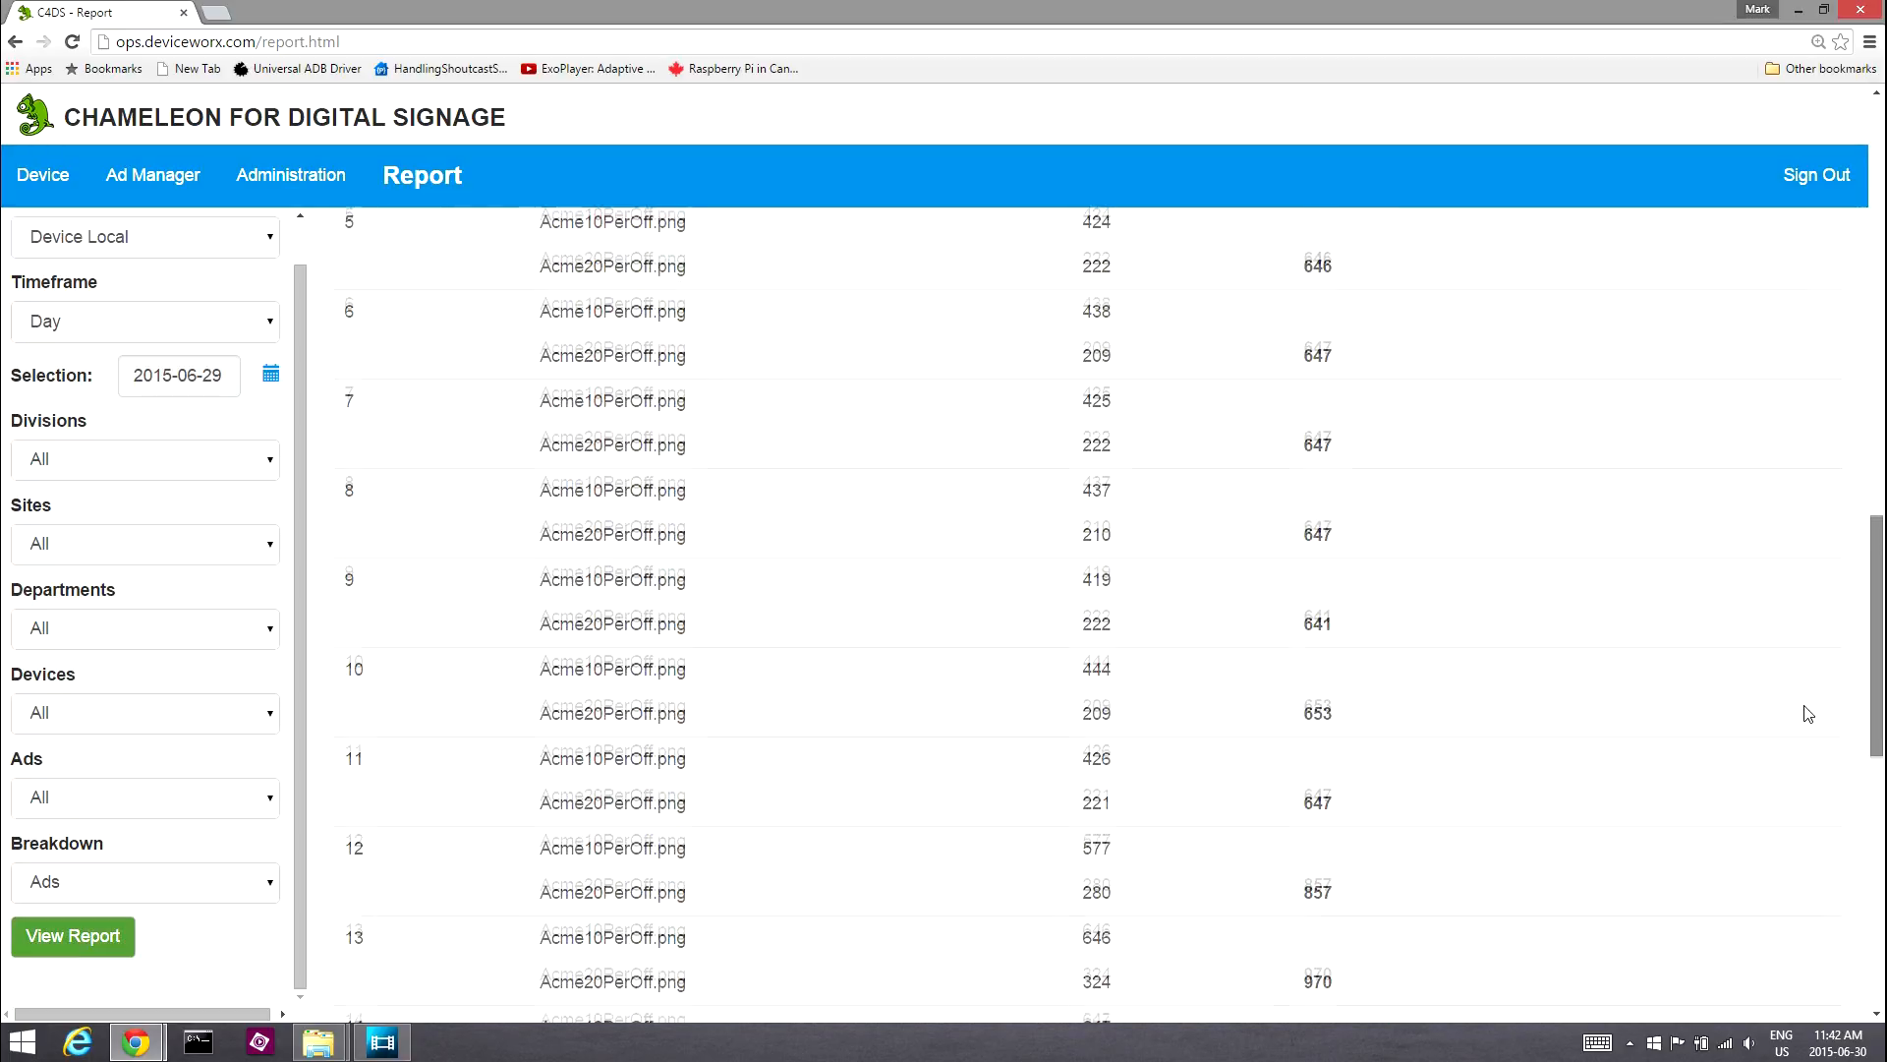
scroll(1812, 882, "down", 3)
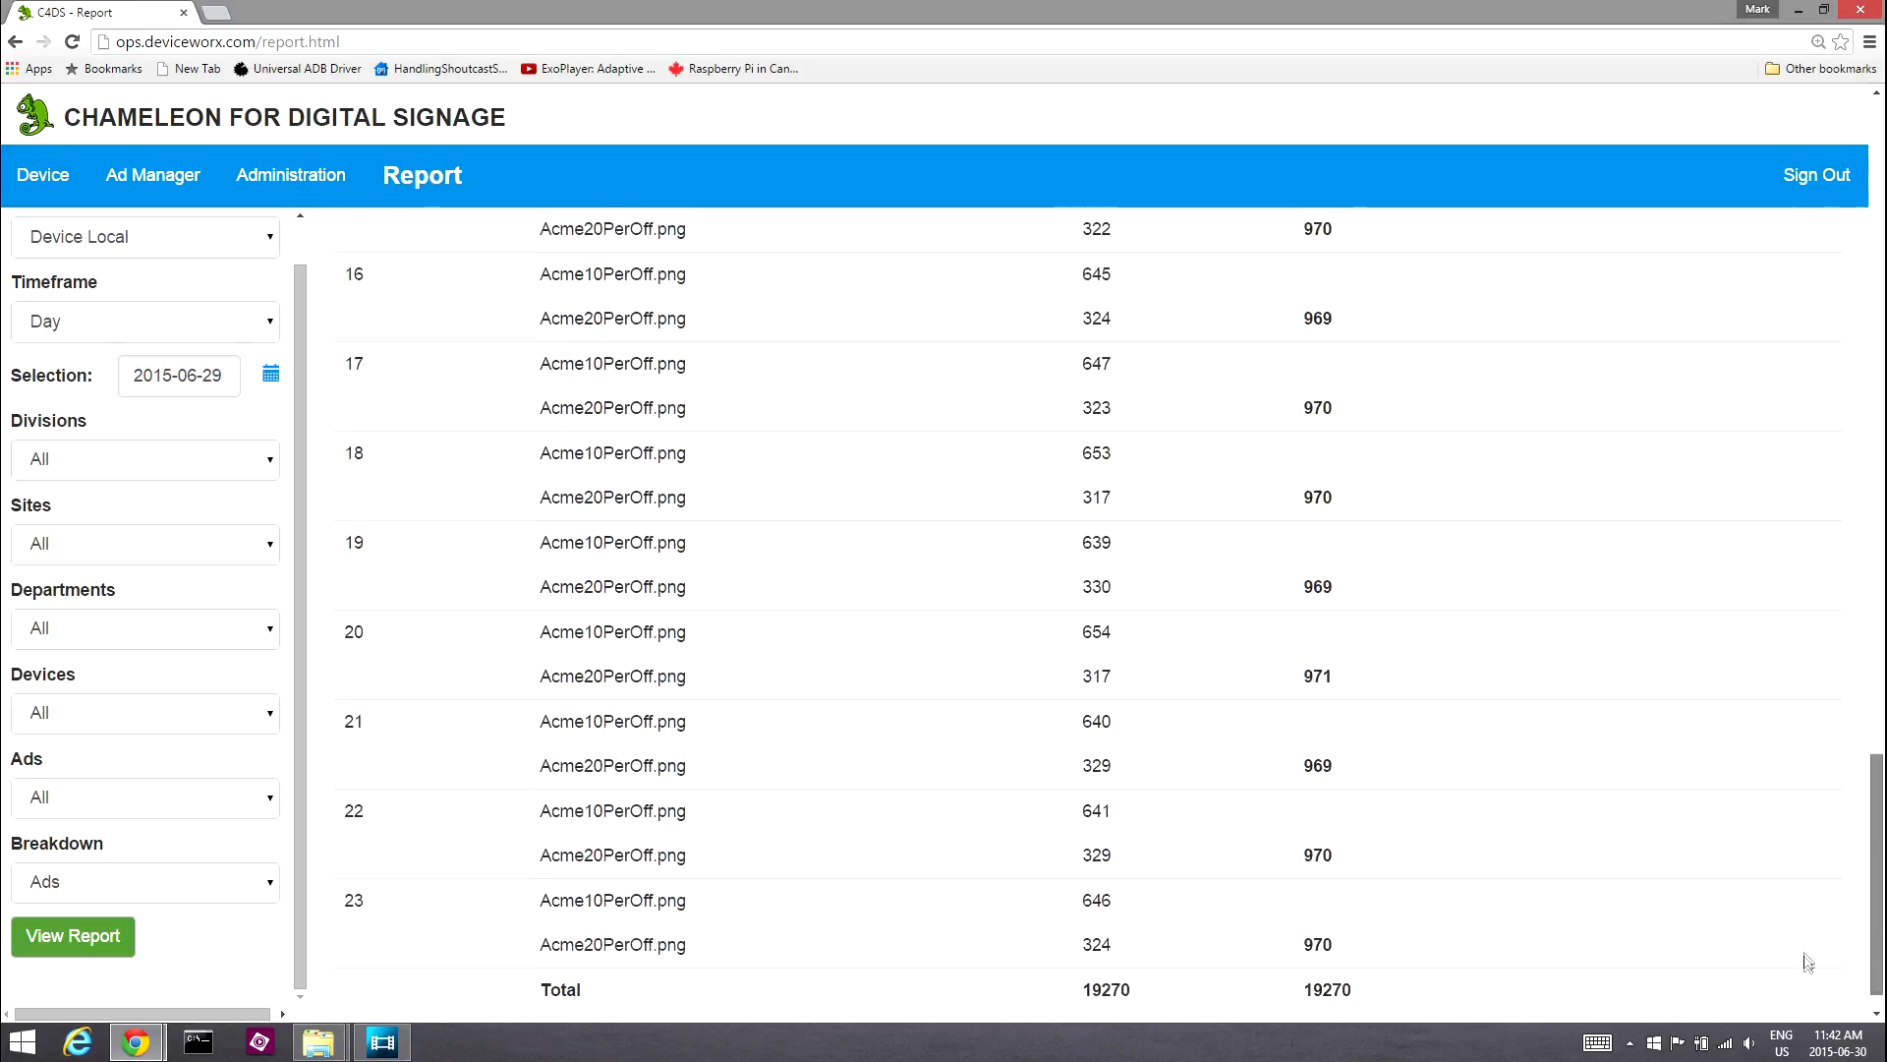
Regenerate the day's playback report with the breakdown set to Devices and review the table through its totals
left_click(202, 886)
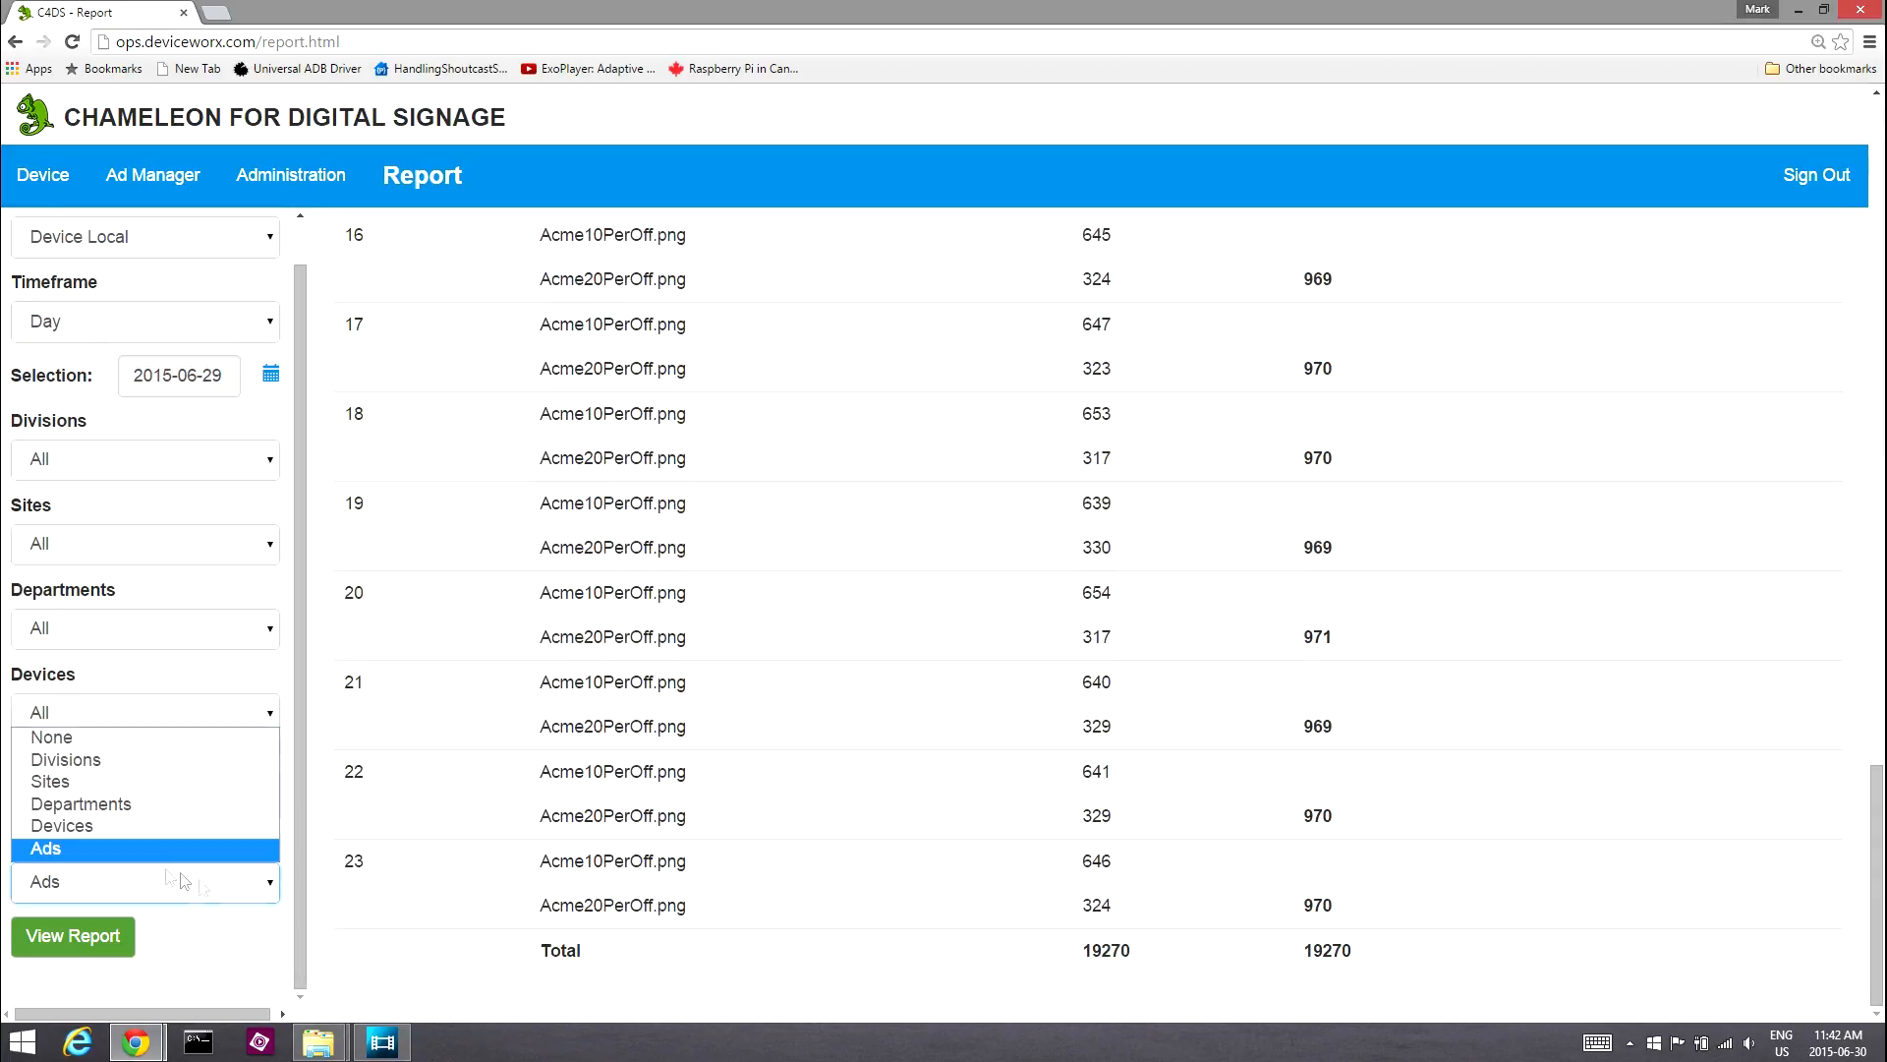
left_click(98, 825)
left_click(75, 935)
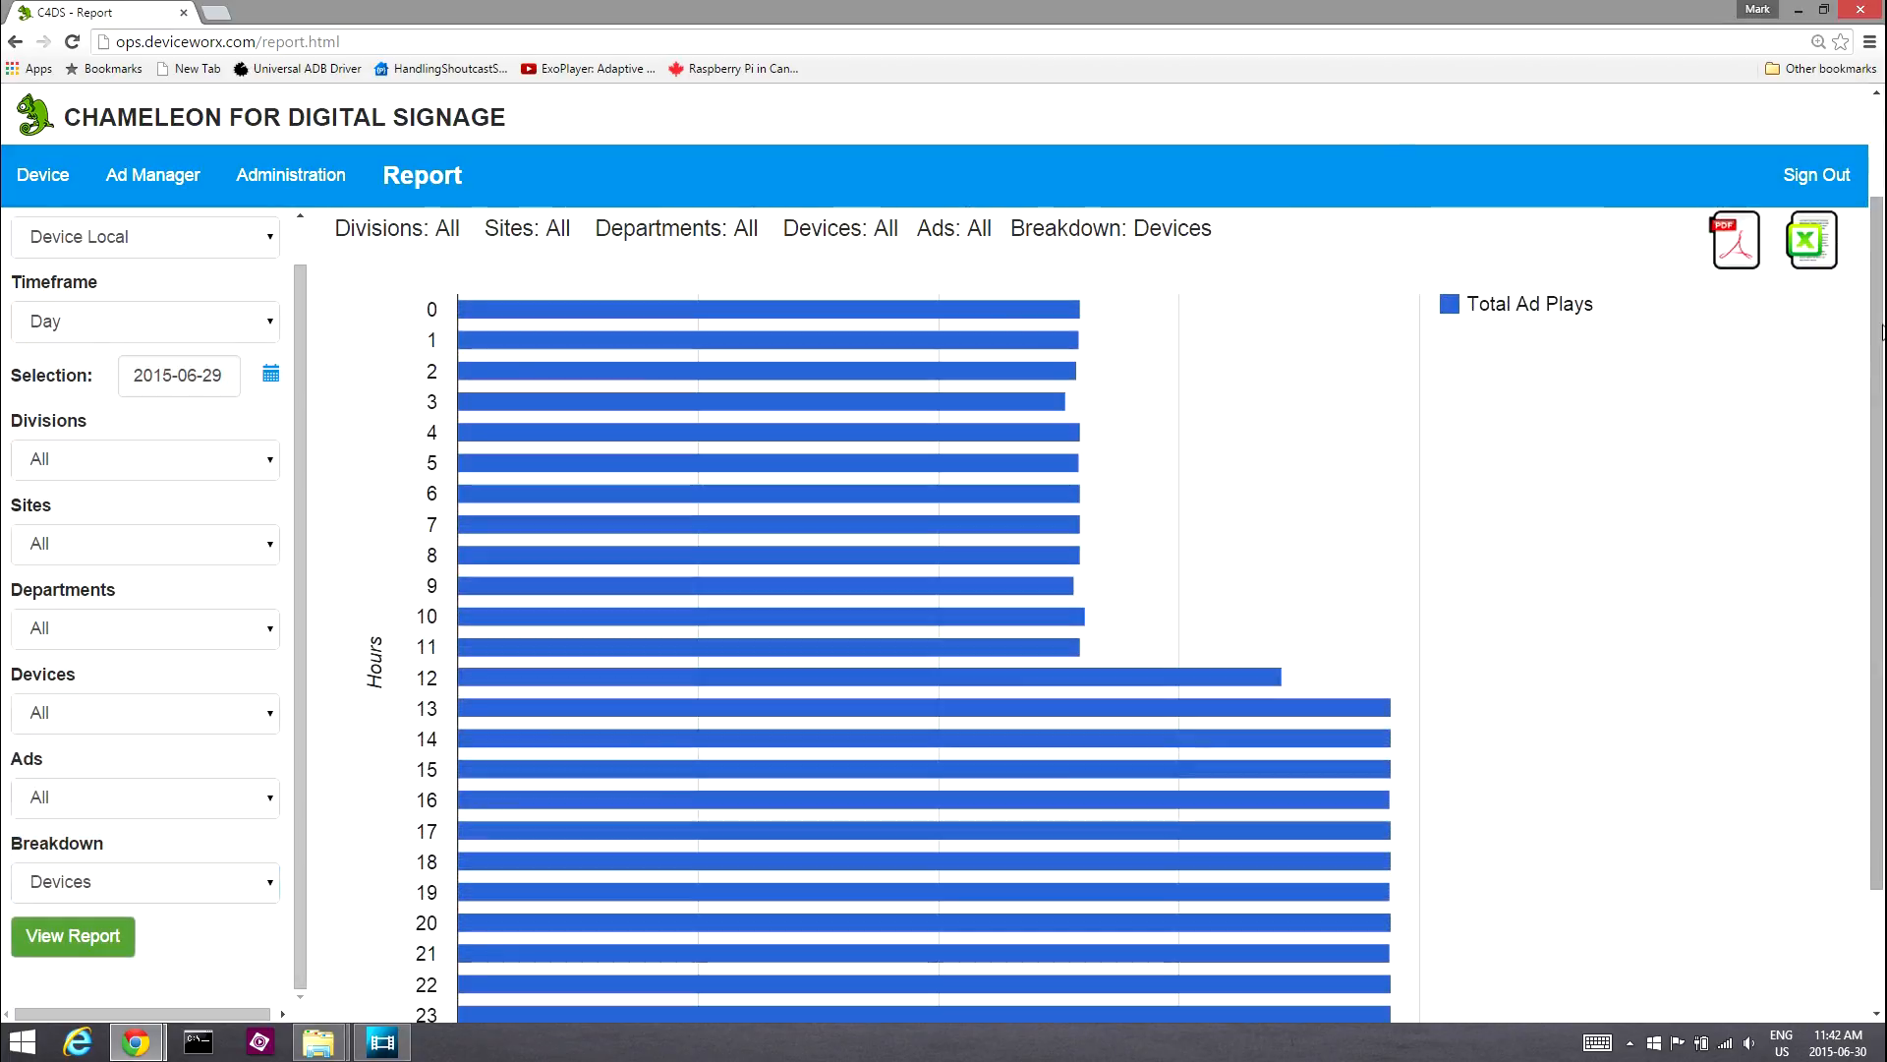
left_click_drag(1880, 324, 1844, 1010)
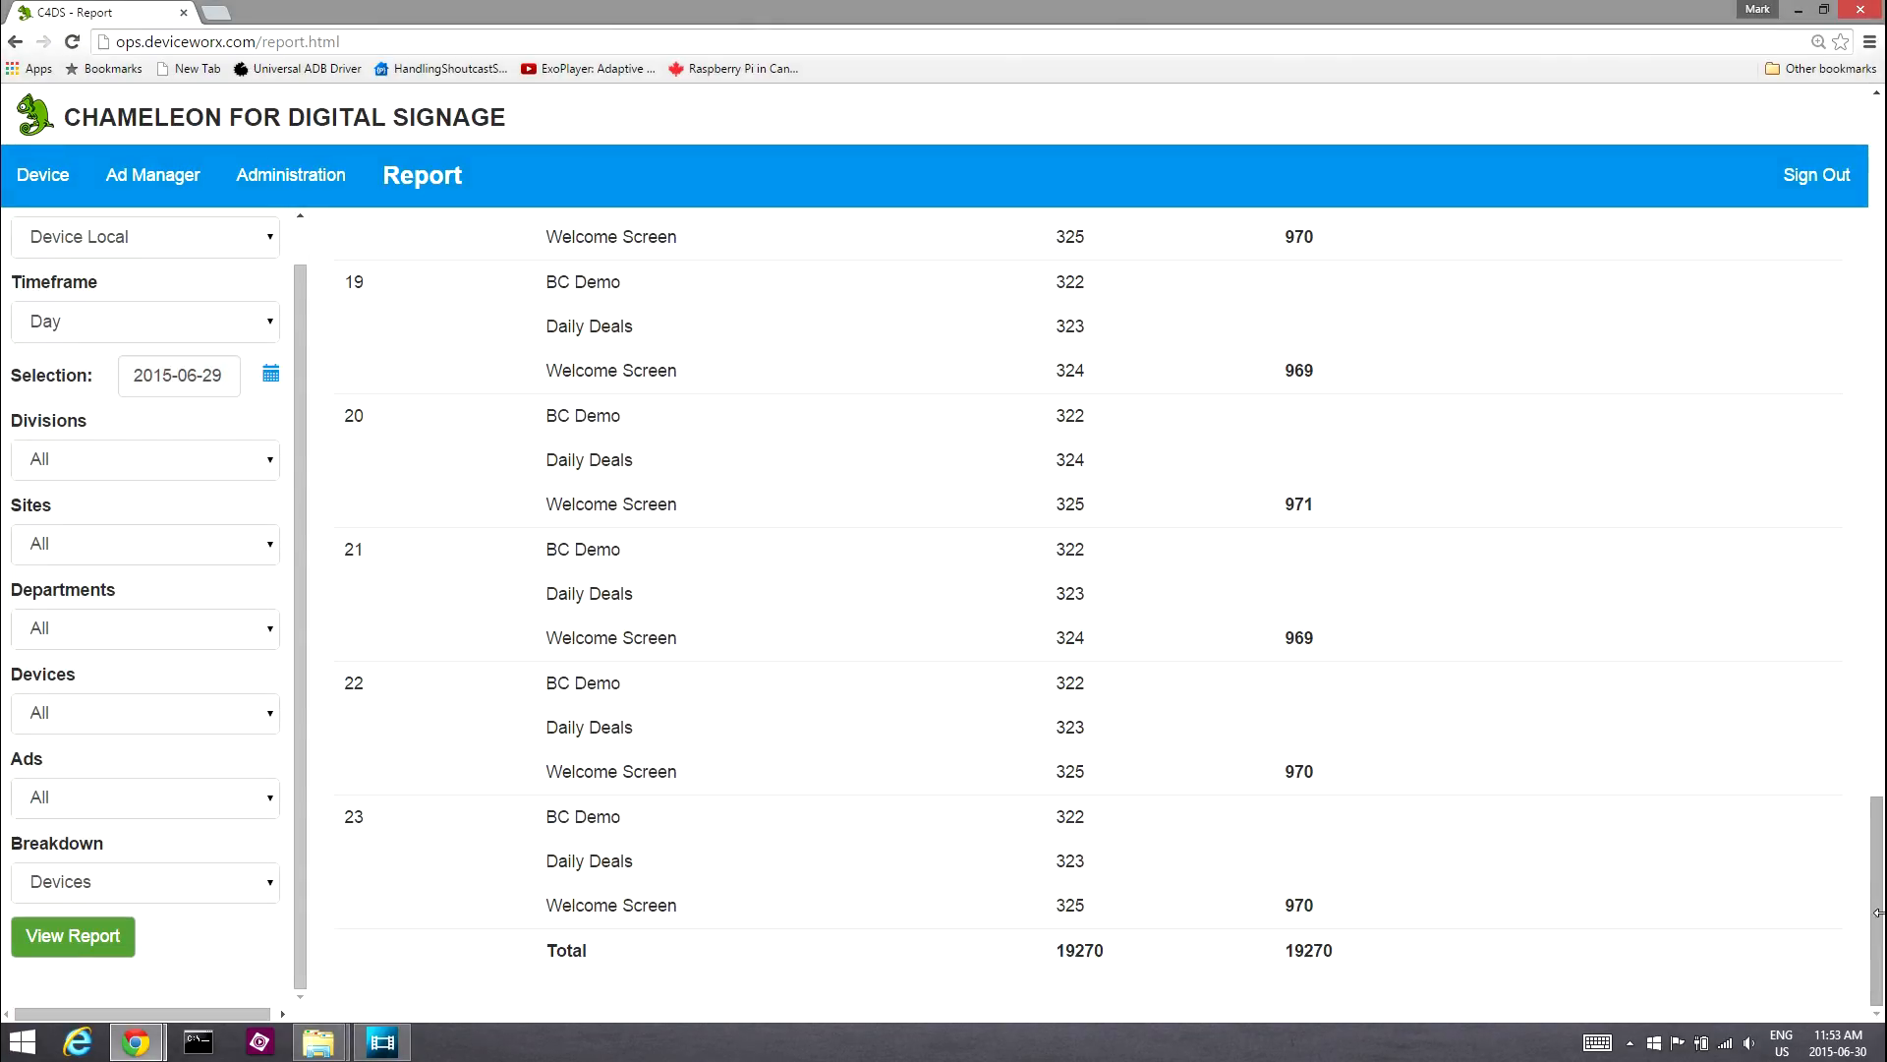
Export the Devices breakdown report as a PDF and page through it in Adobe Reader
left_click_drag(1878, 924, 1879, 207)
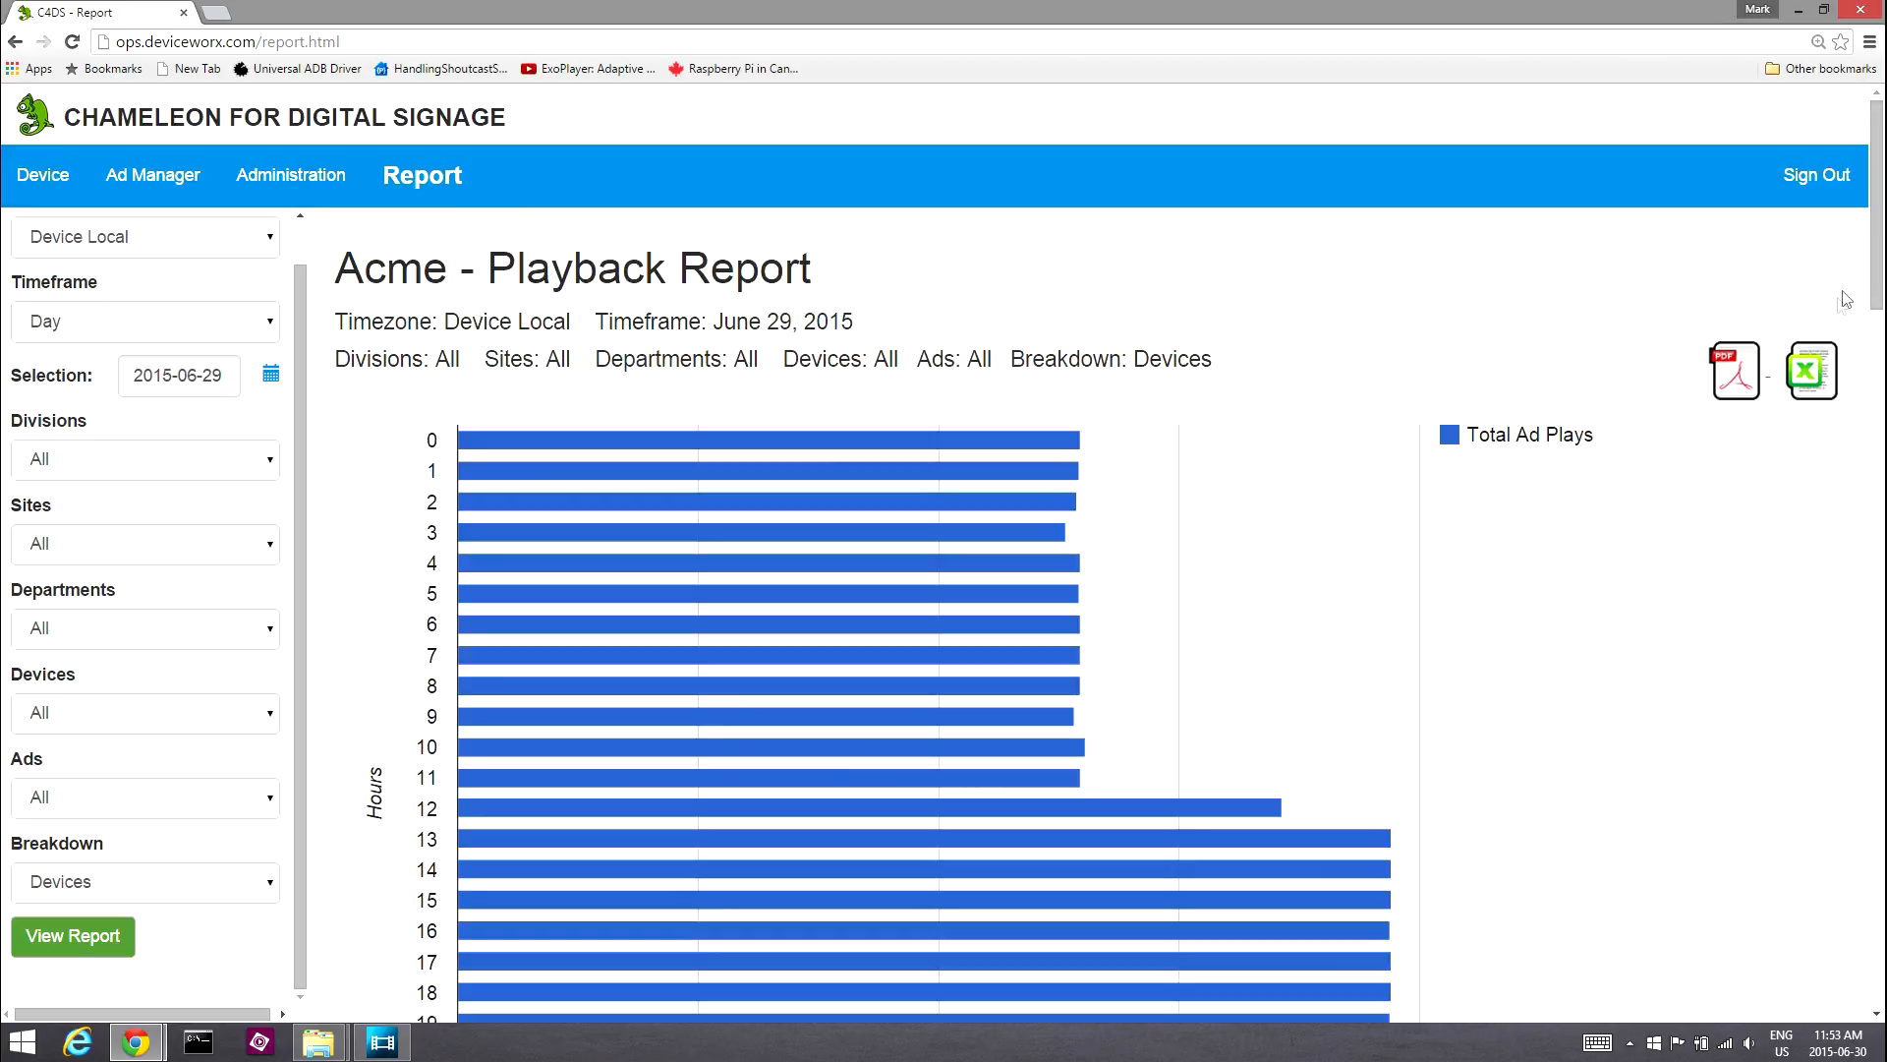
left_click(1733, 382)
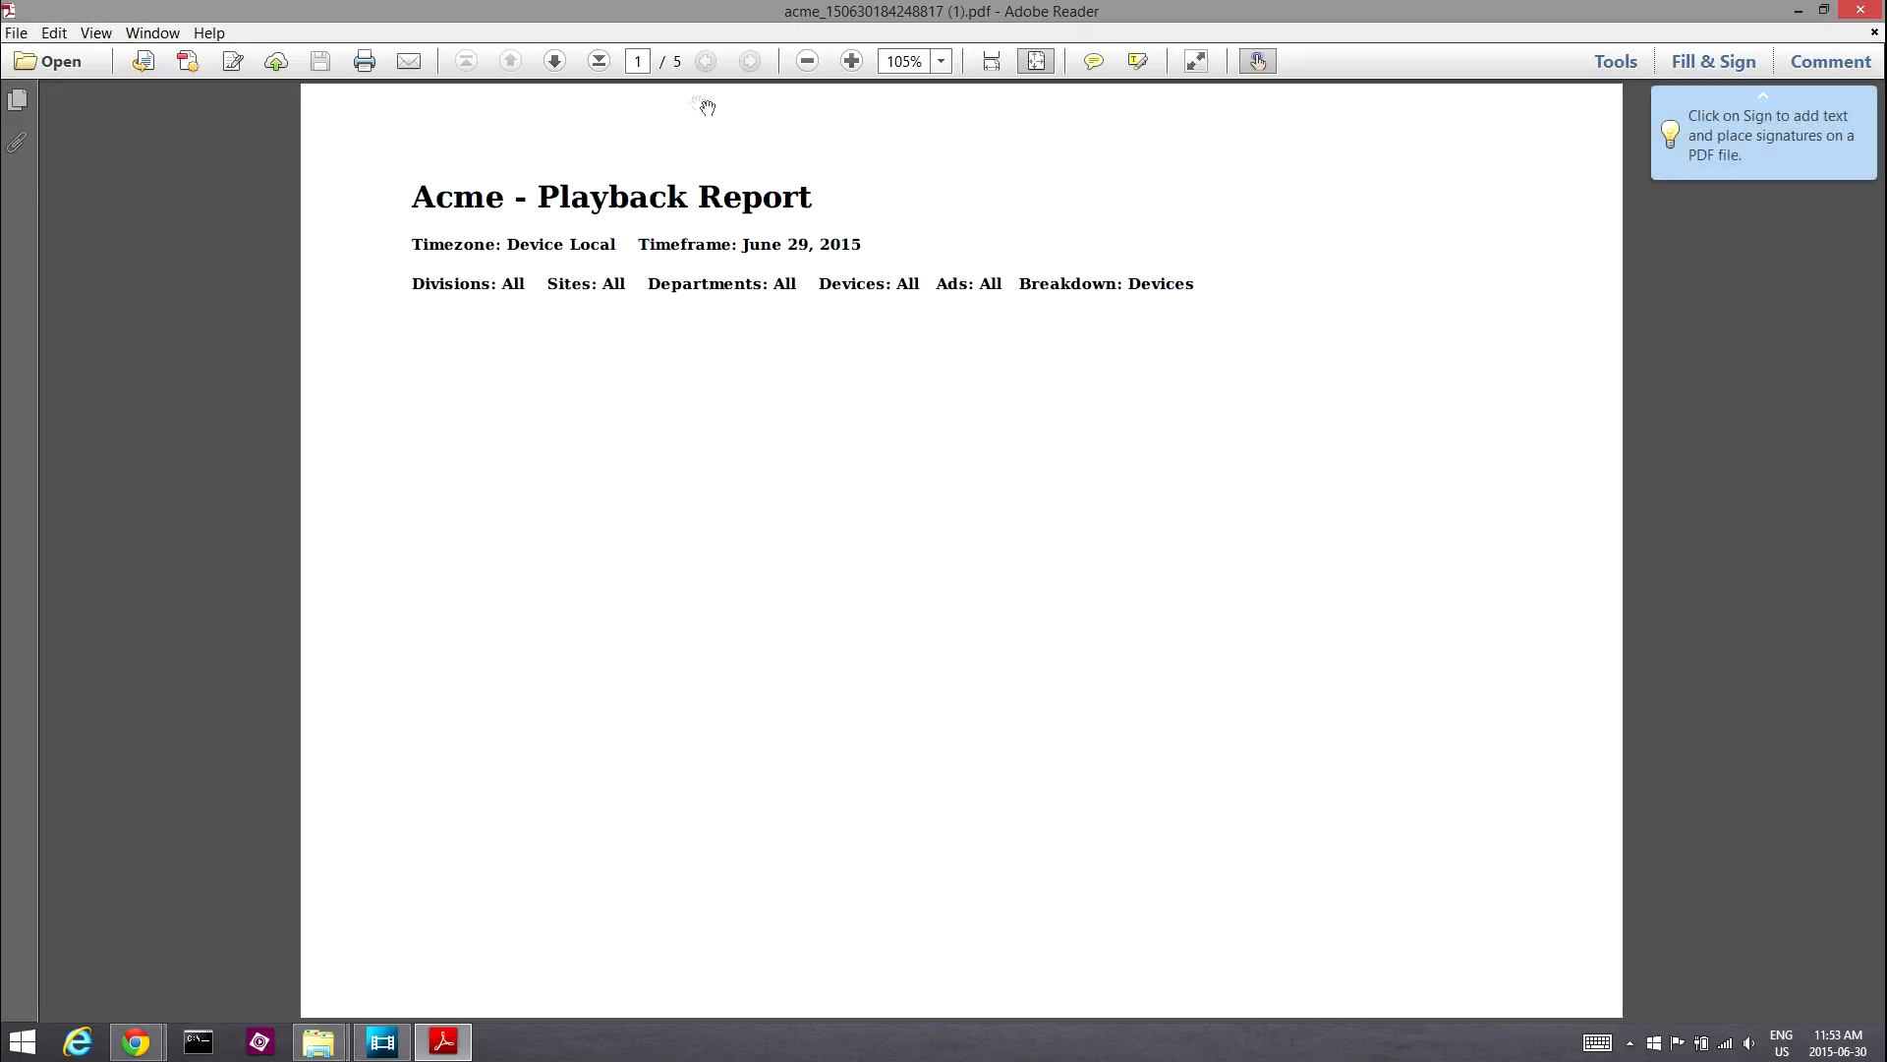
left_click(555, 61)
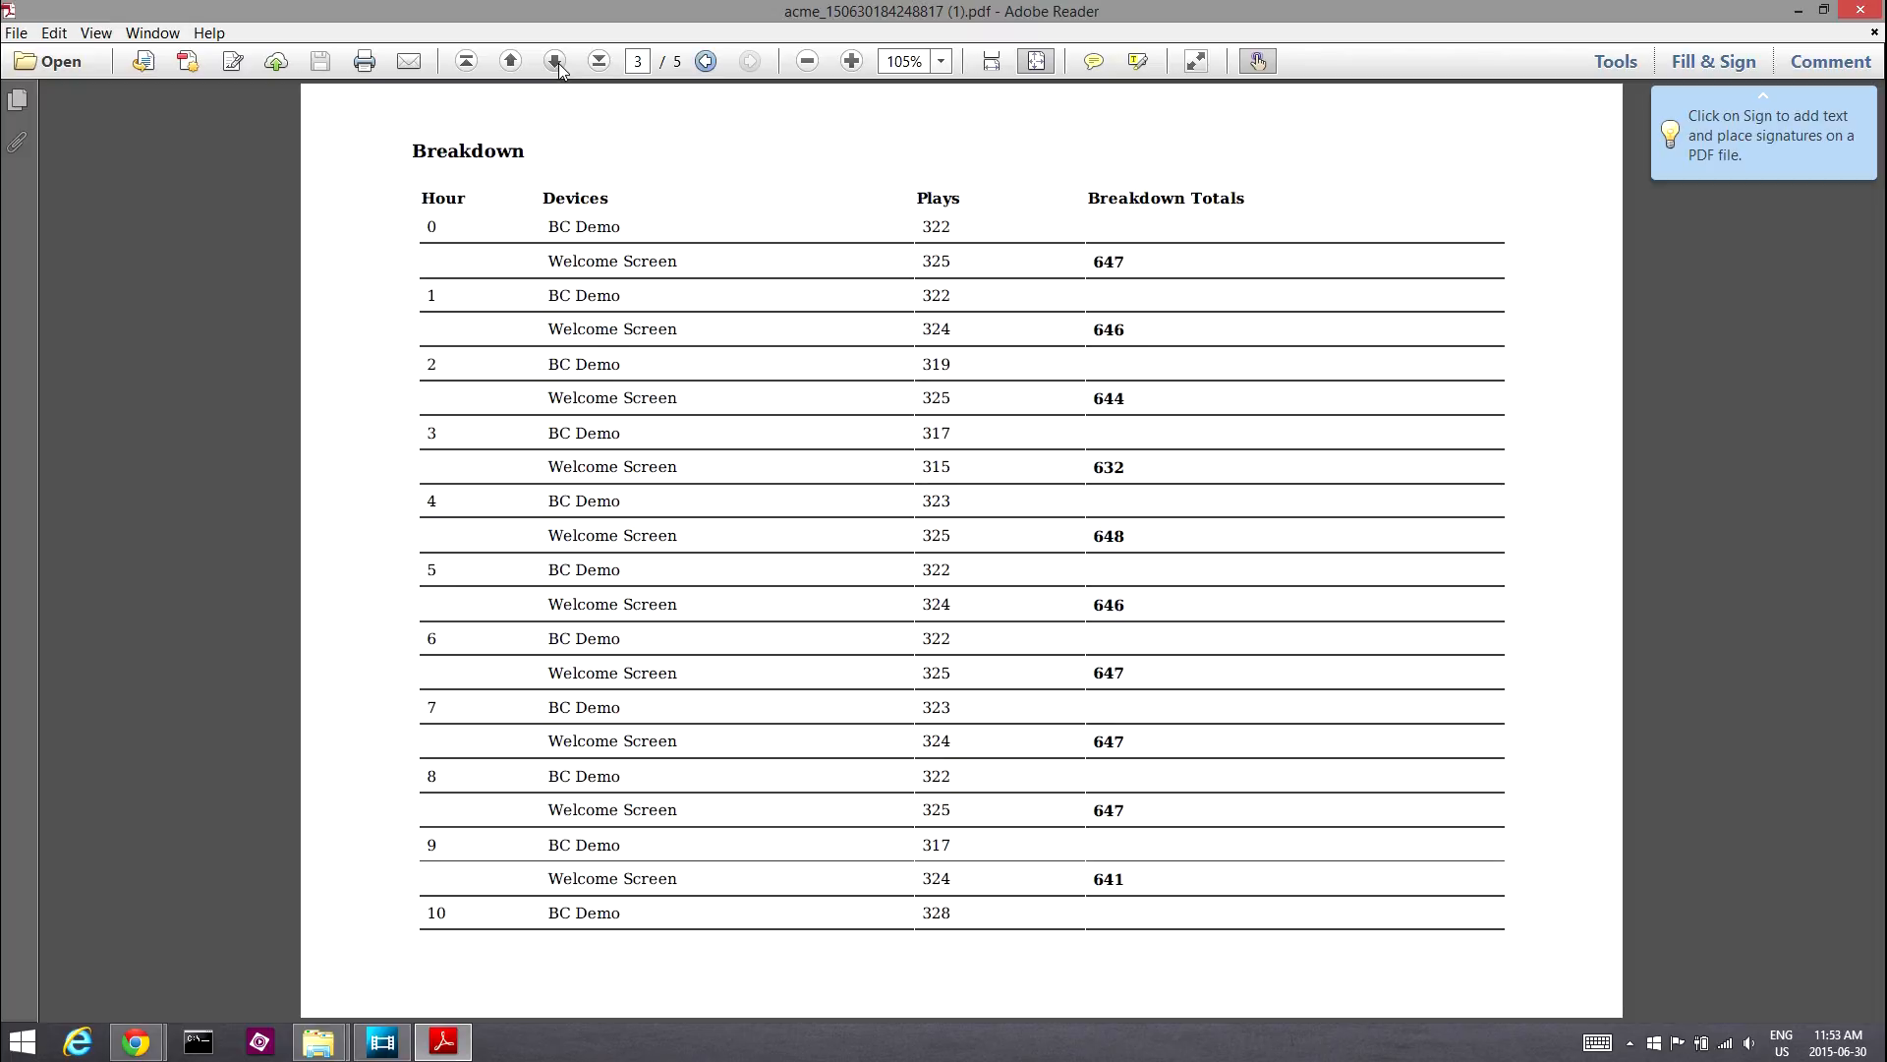
left_click(556, 62)
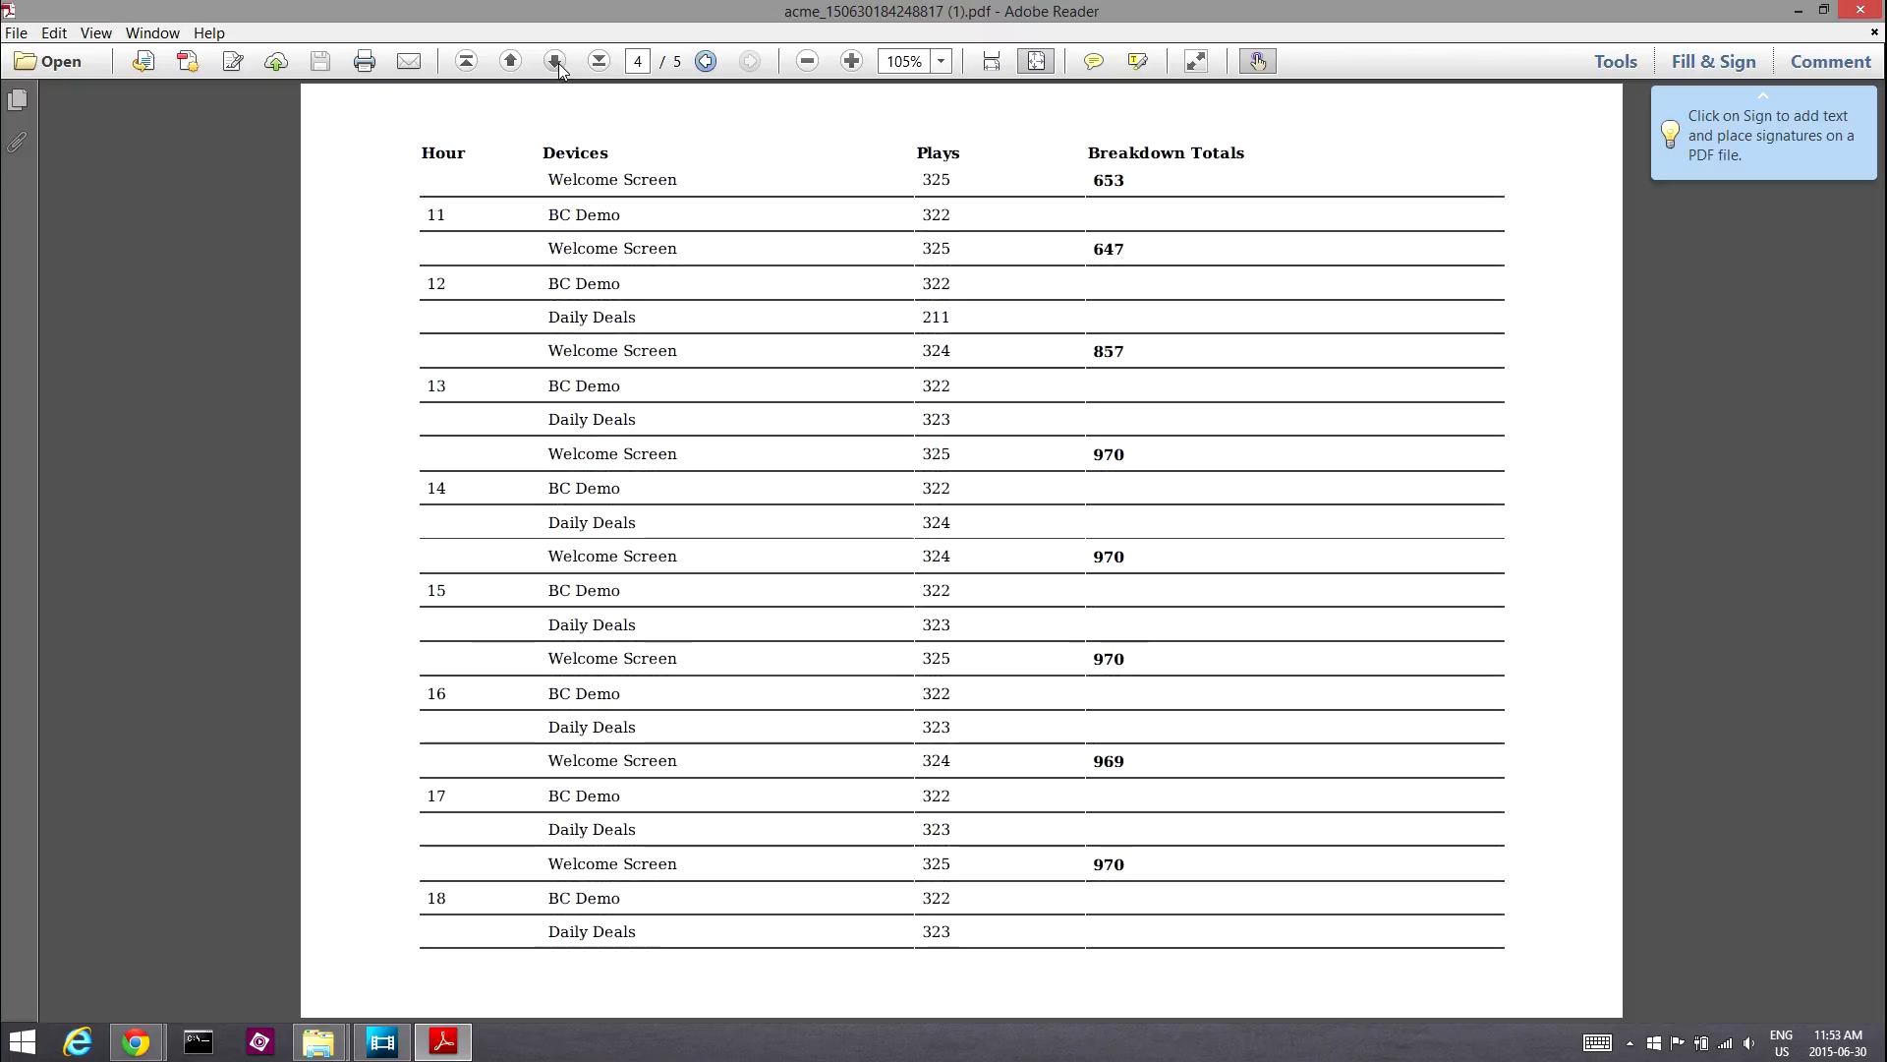
left_click(556, 62)
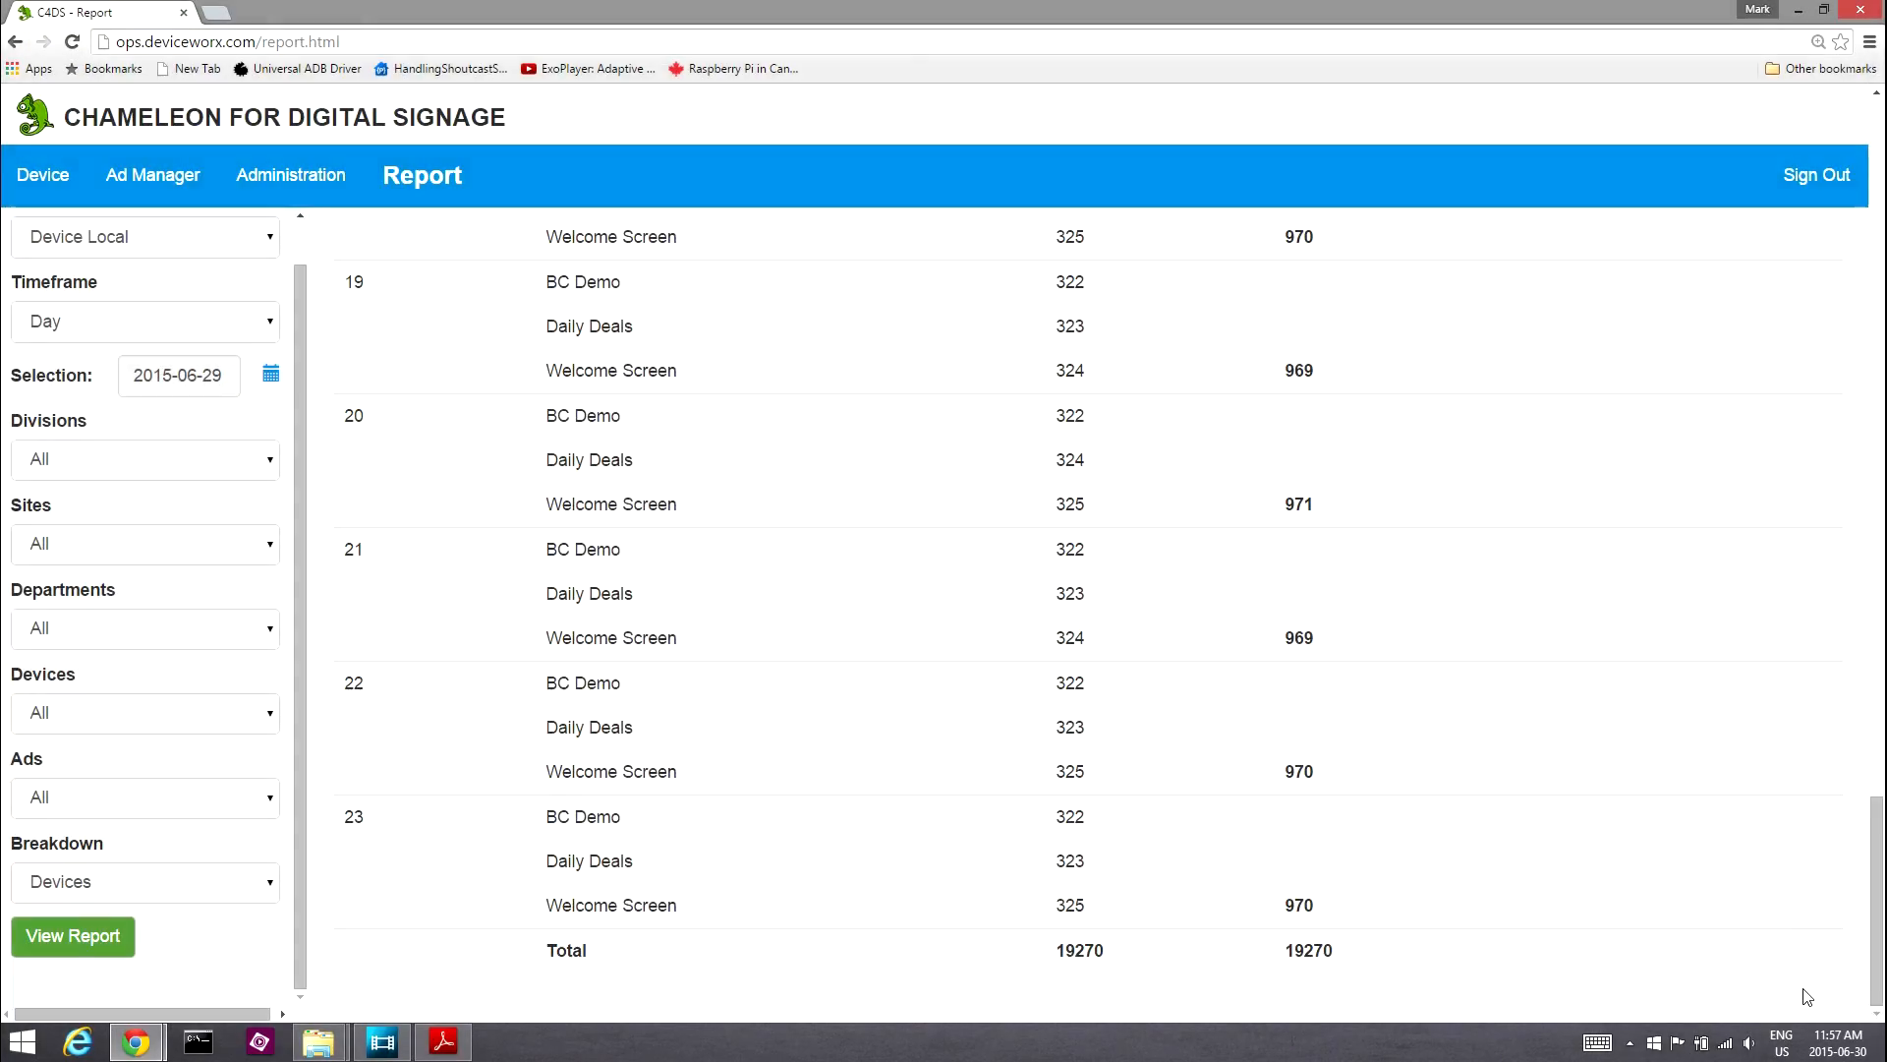
Export the same Devices breakdown report as an xlsx spreadsheet and open the downloaded file in Excel
left_click_drag(1877, 961, 1876, 236)
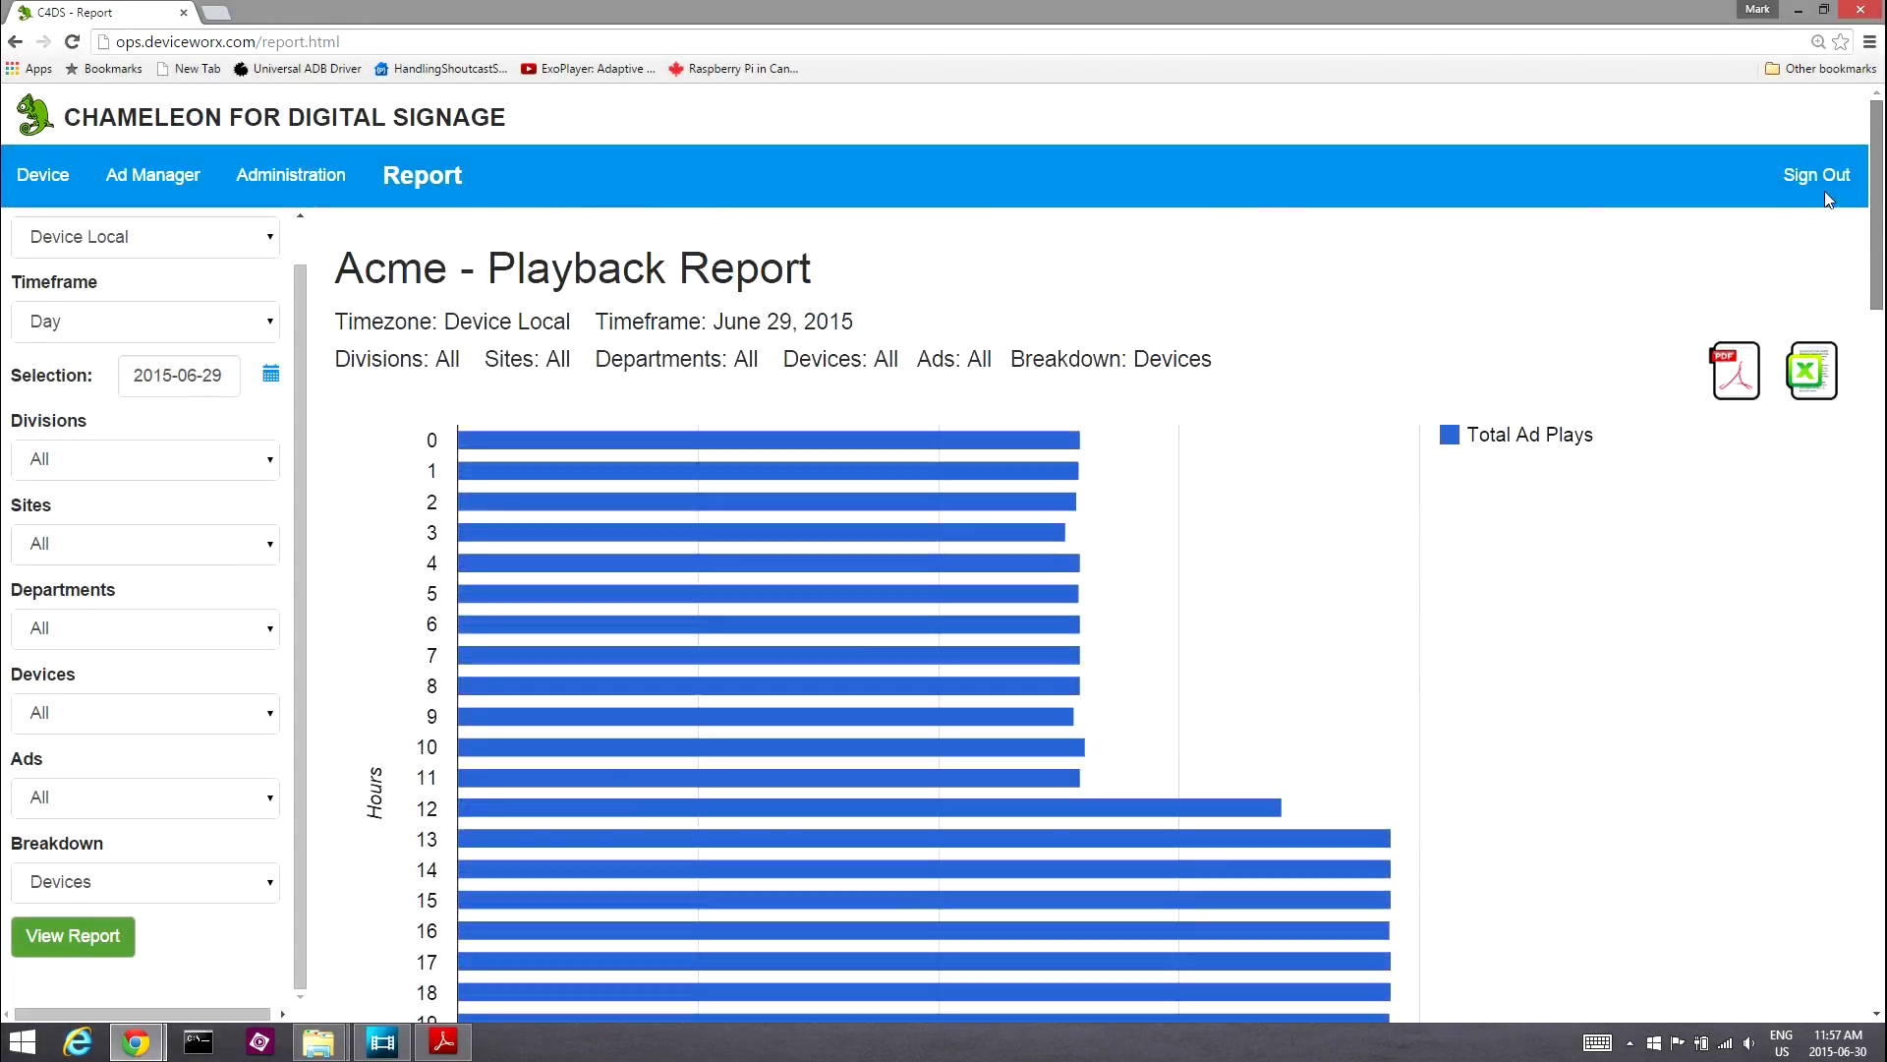
left_click(1819, 378)
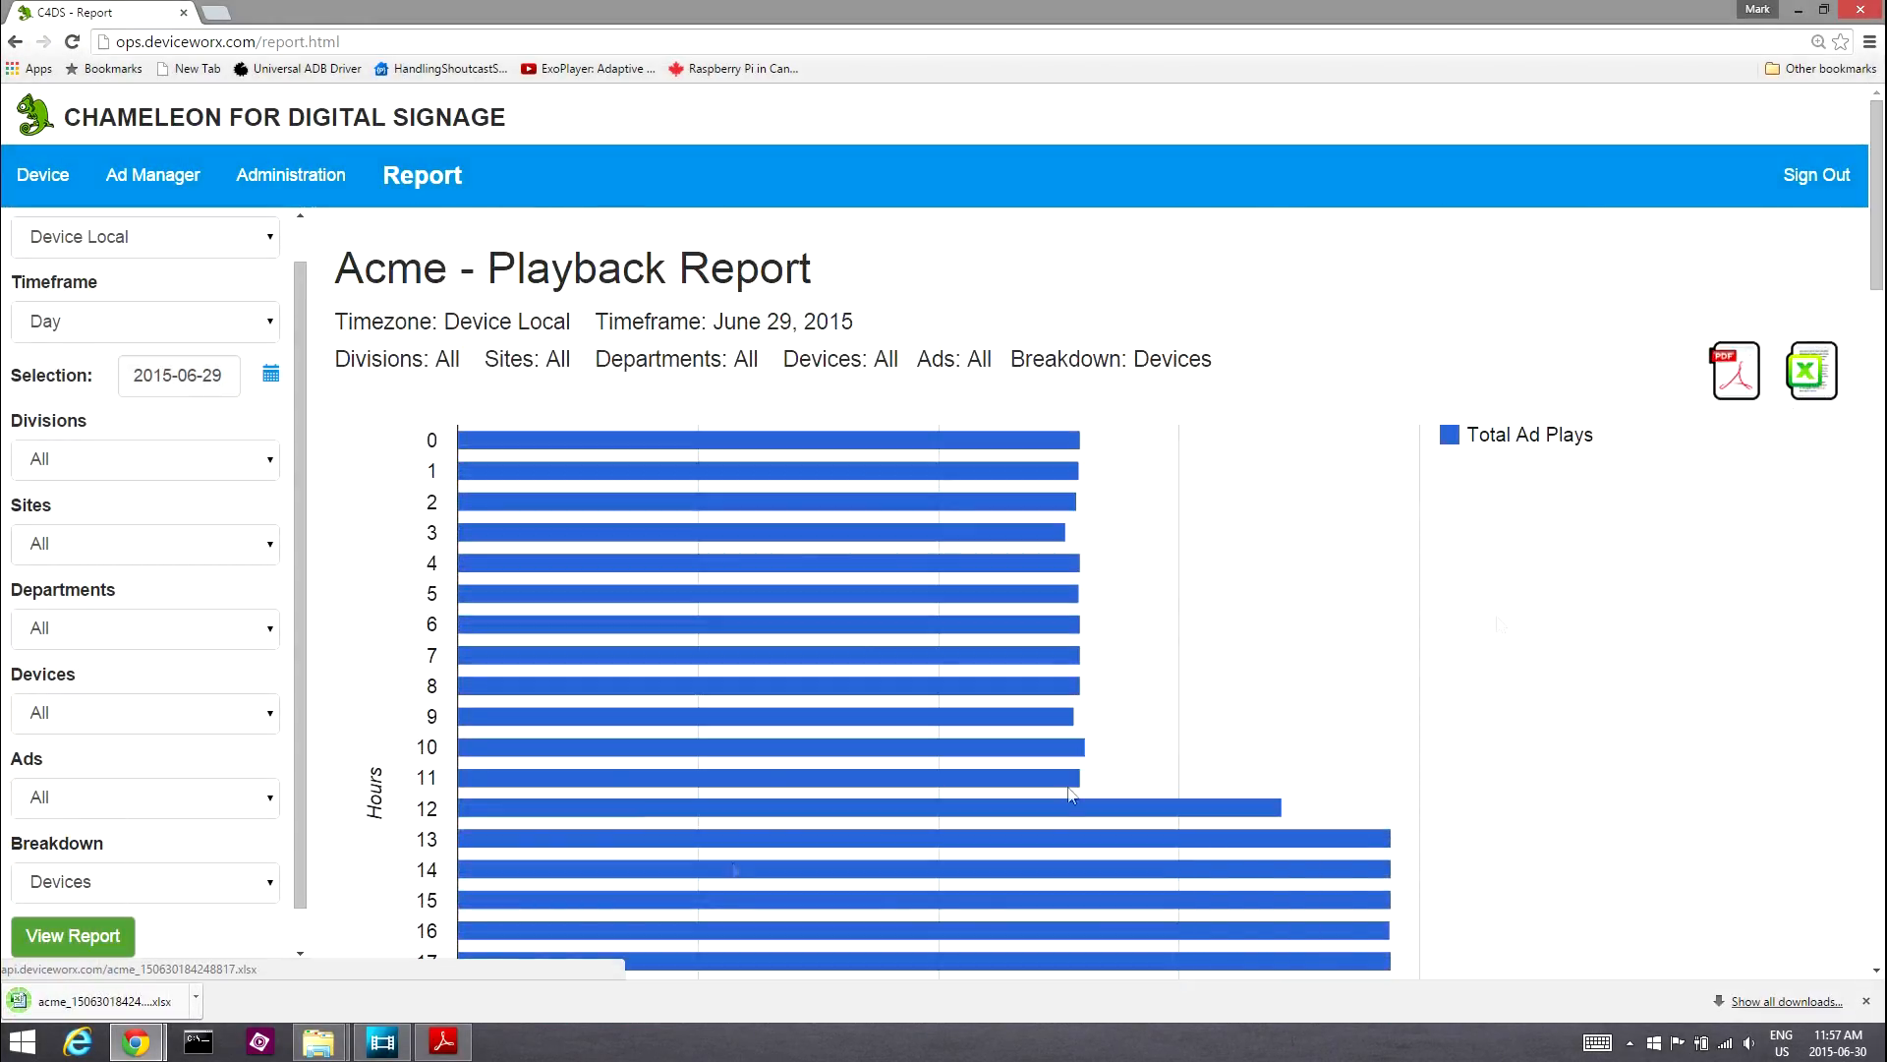
left_click(195, 998)
left_click(225, 880)
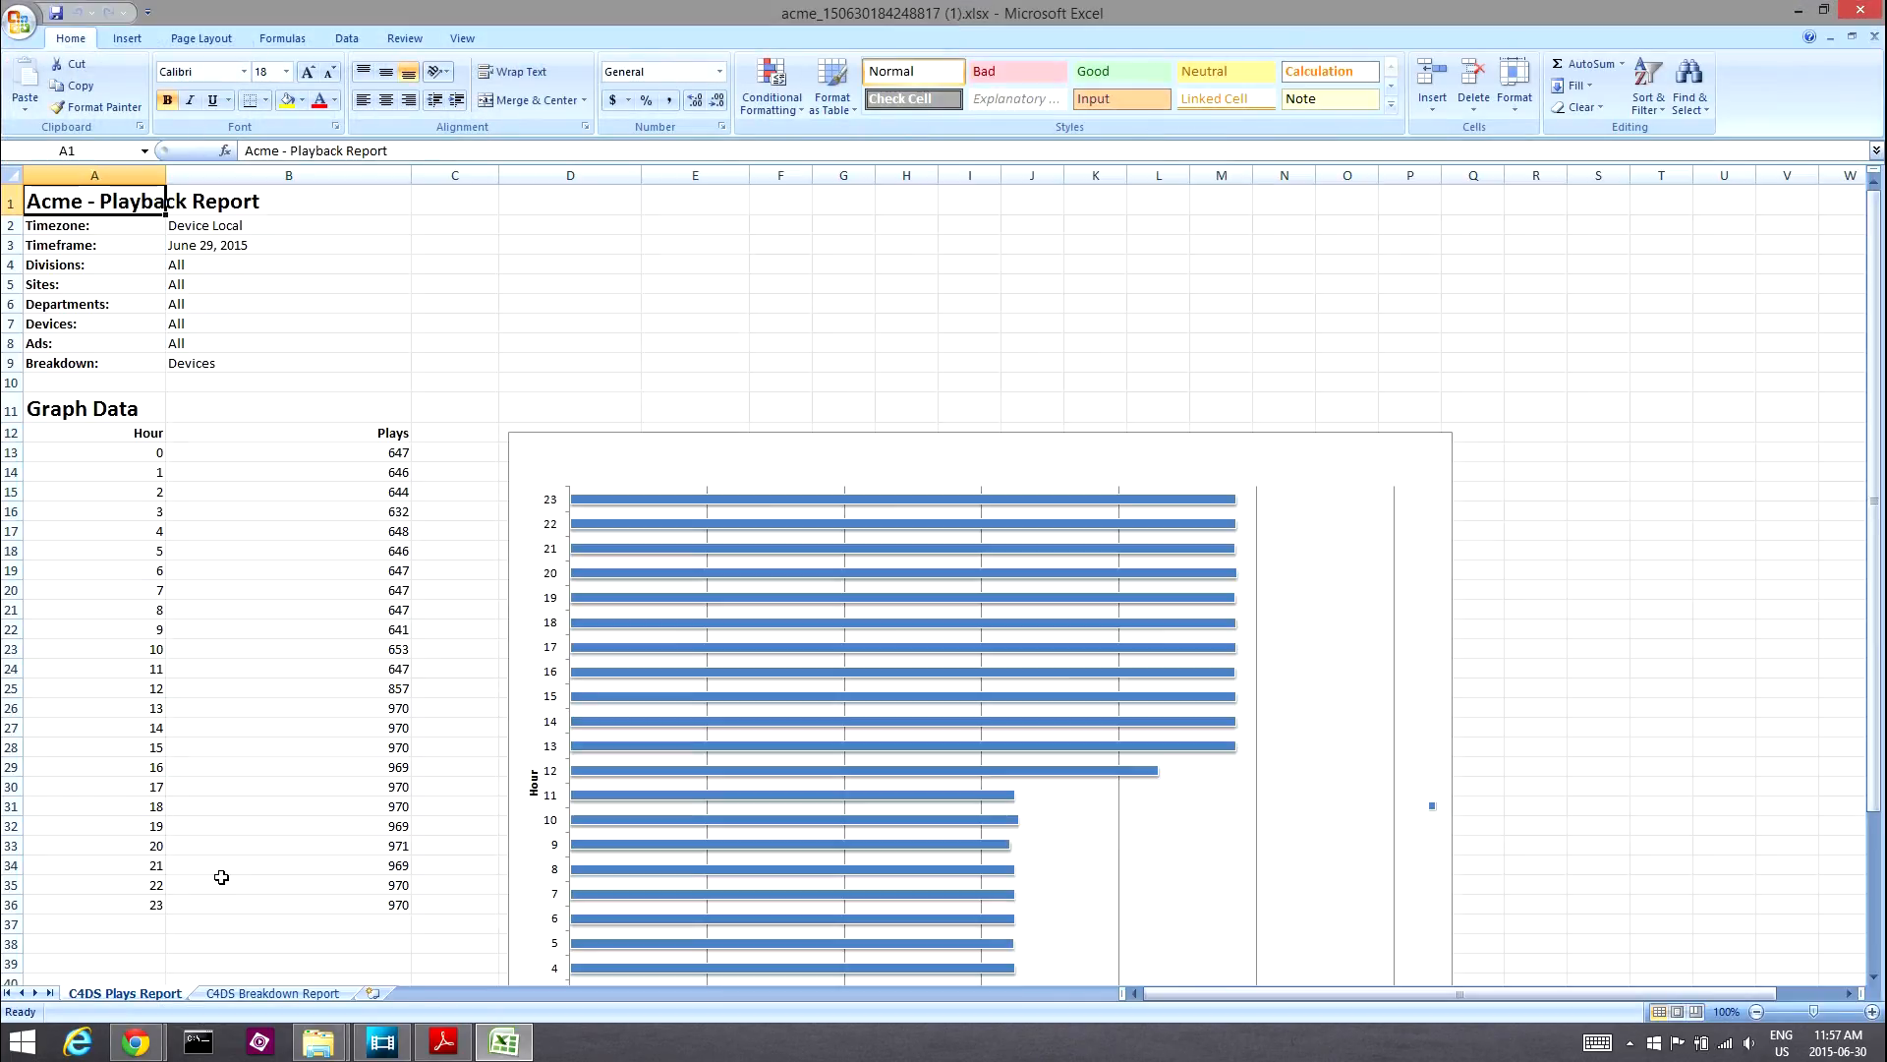
Examine the hour 14 graph data, the C4DS Breakdown Report sheet and the chart on the C4DS Plays Report sheet
left_click_drag(157, 727, 262, 728)
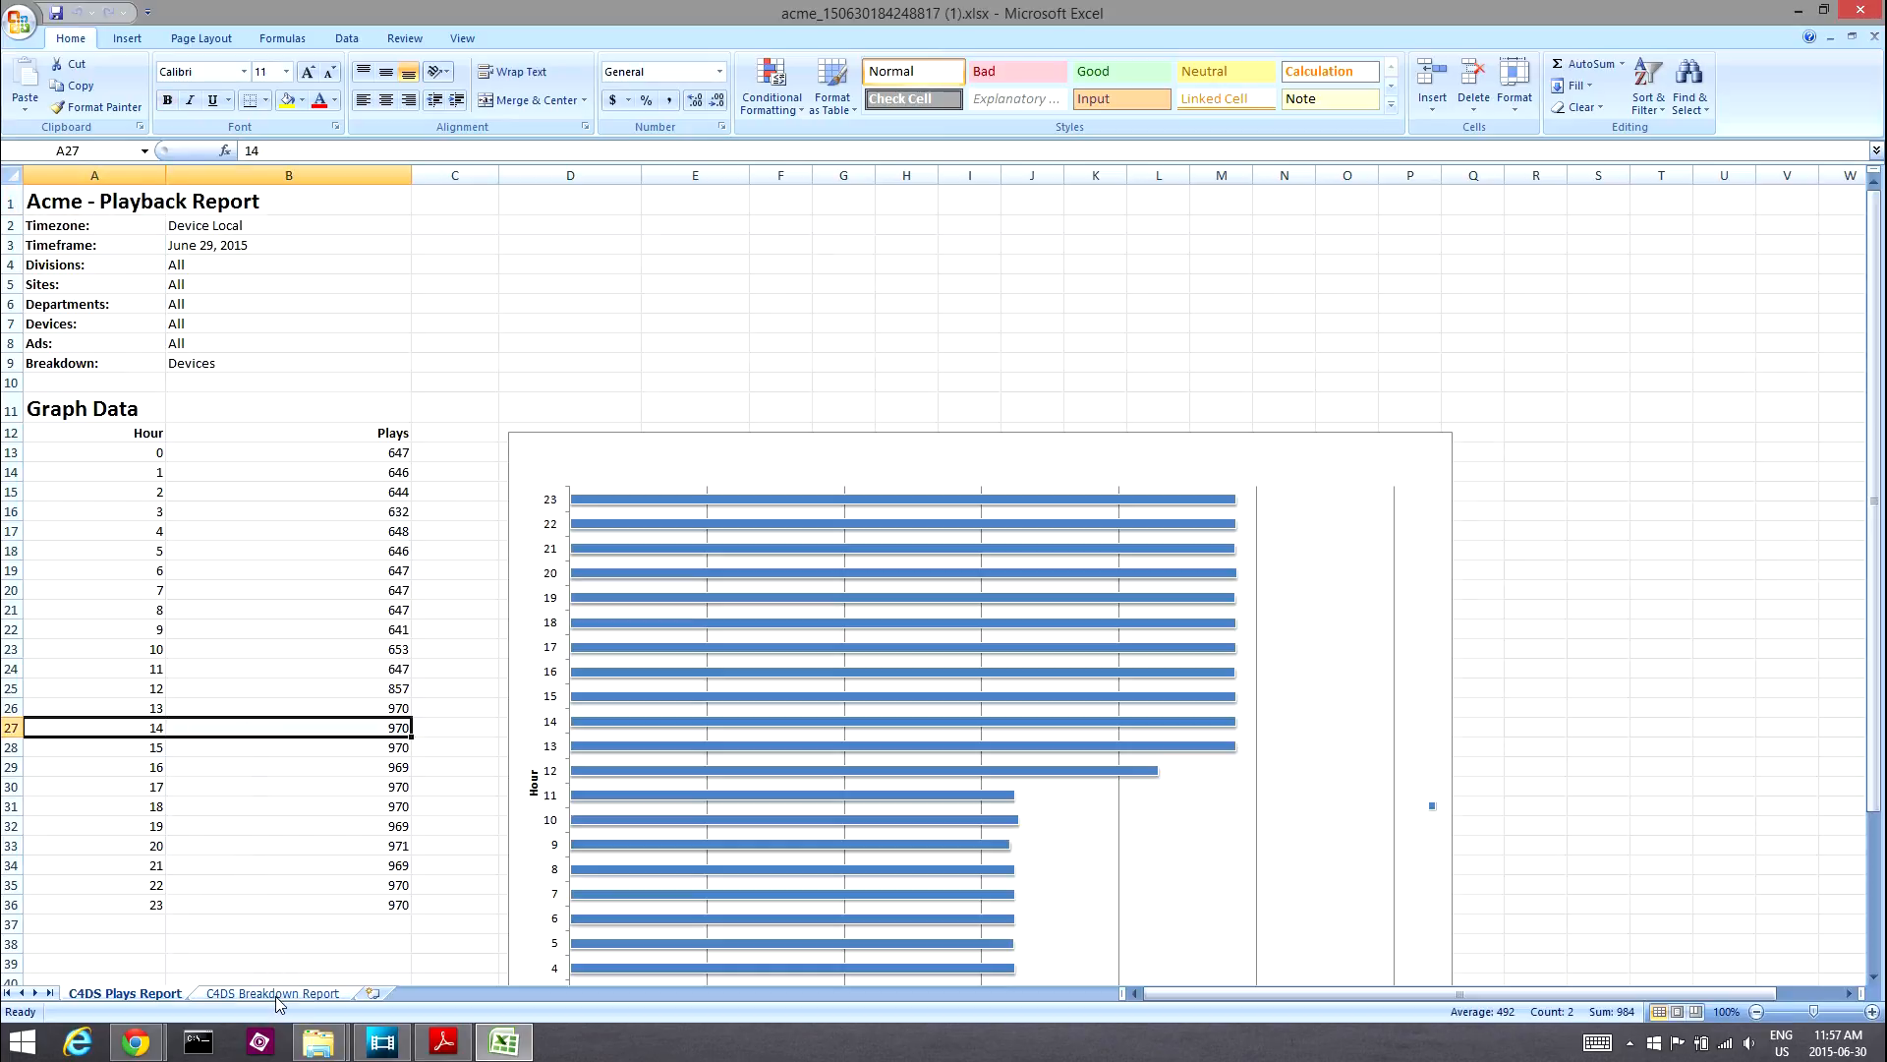
left_click(274, 993)
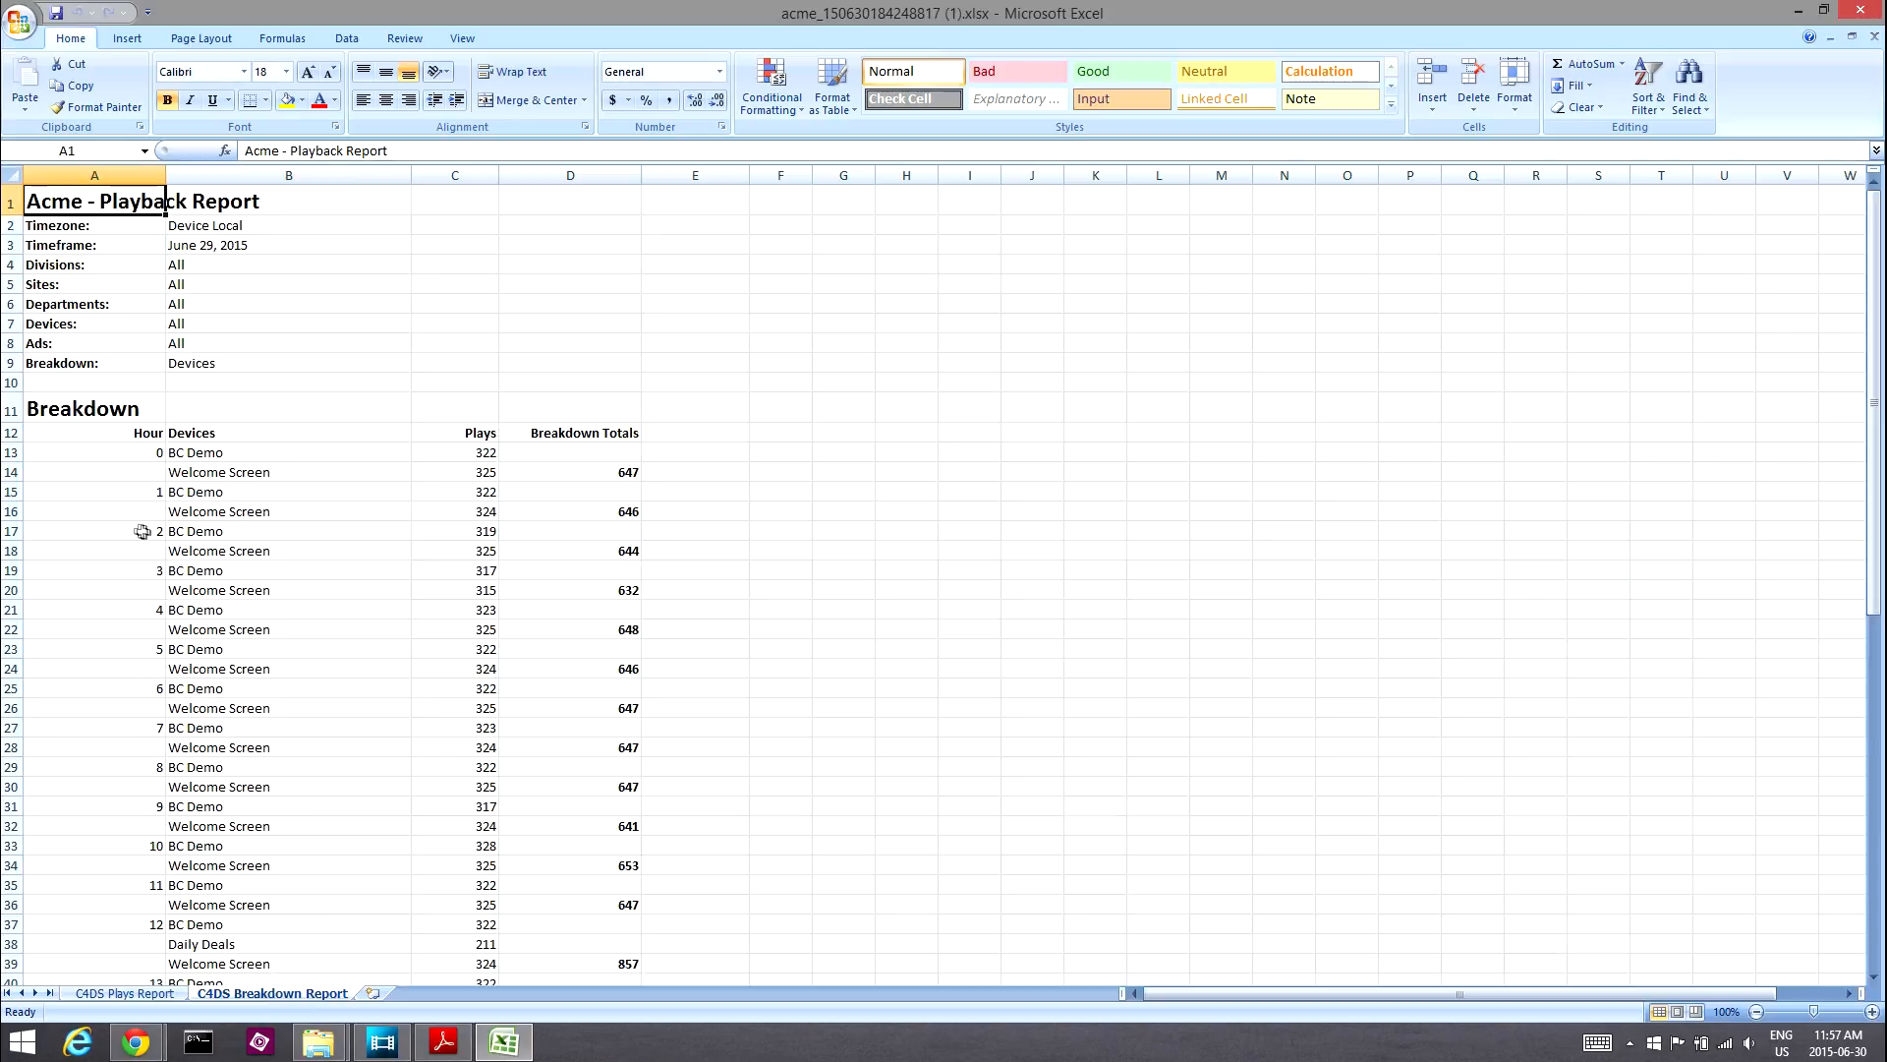
left_click(125, 993)
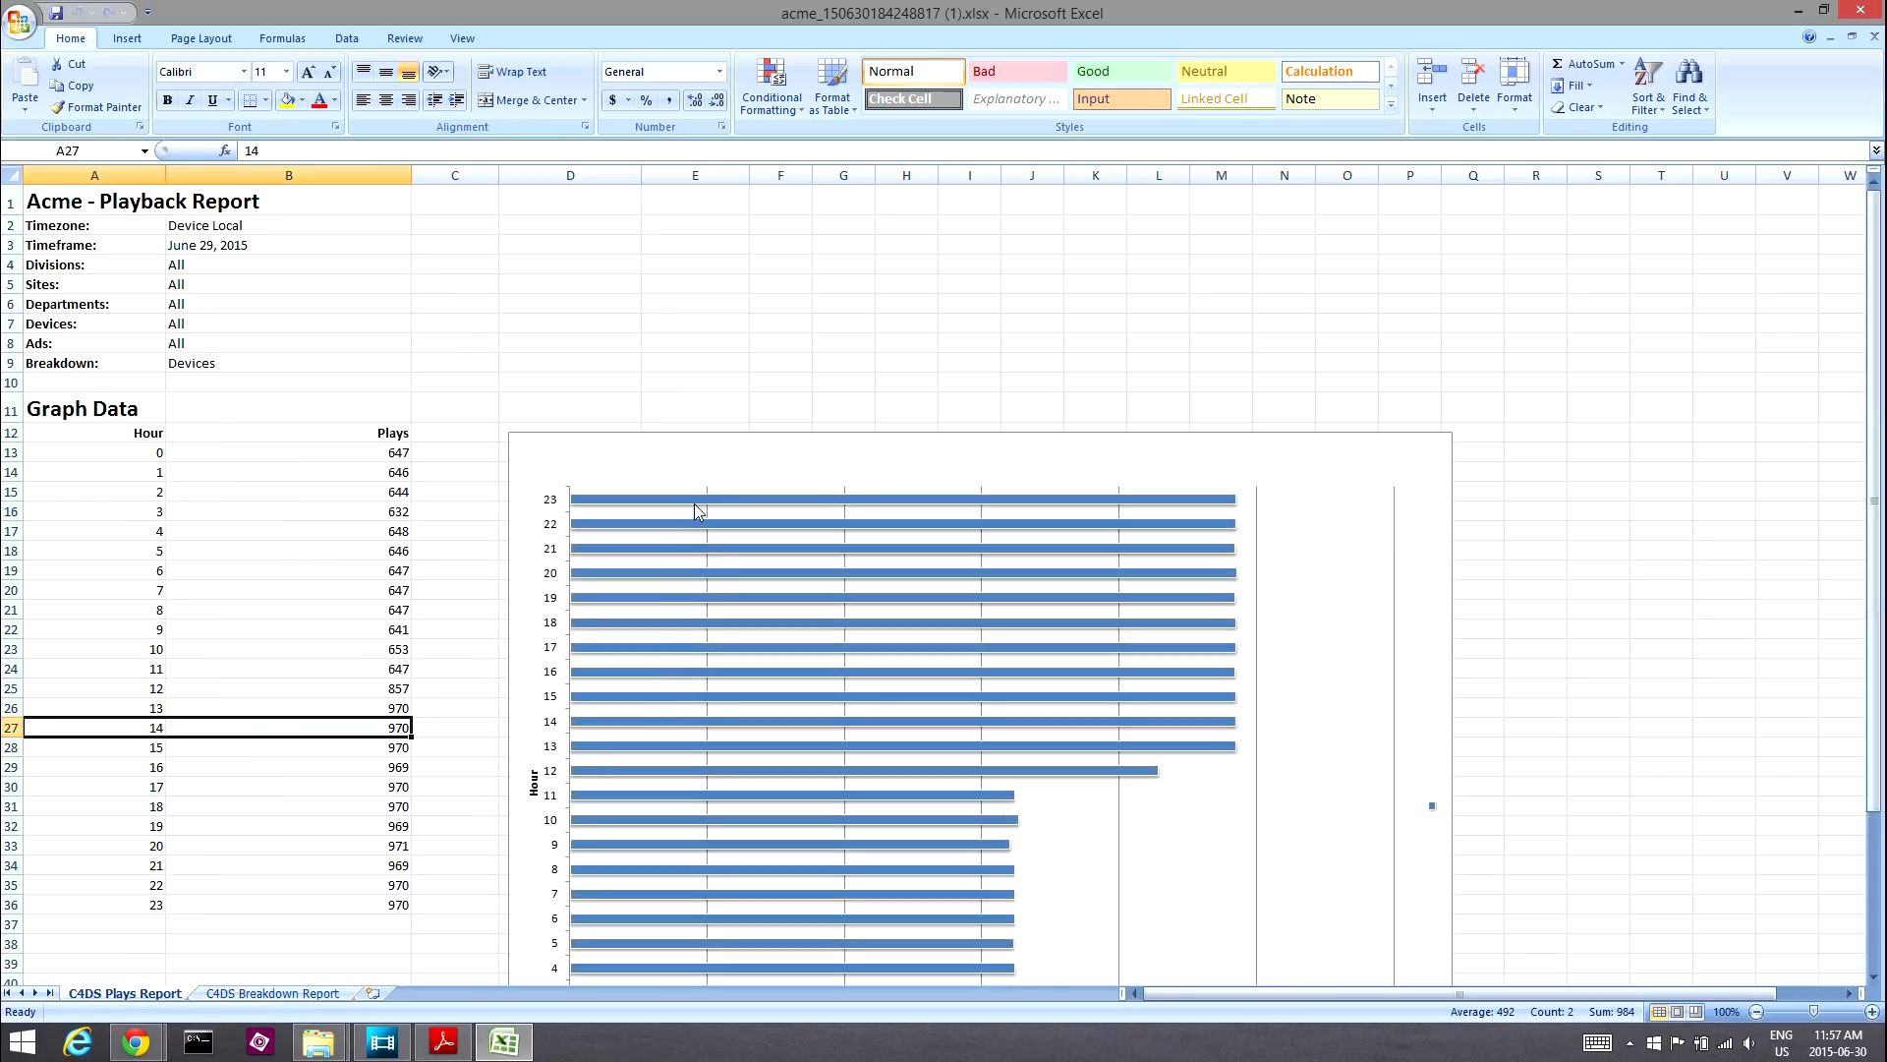